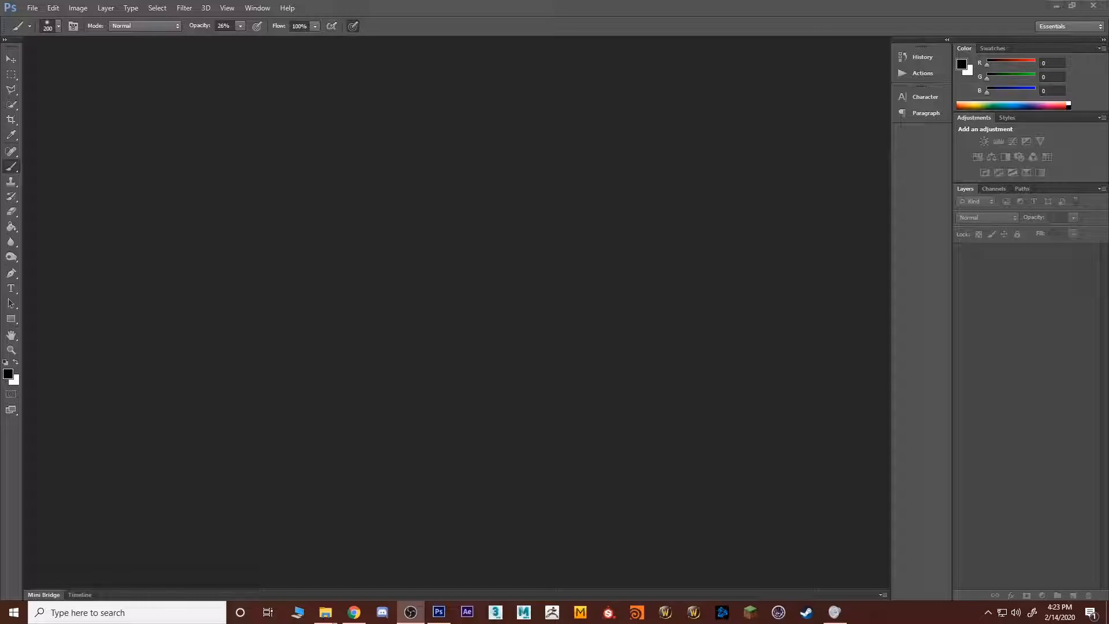
Step: Open the forest version of the Man image together with the Woods image from the Desktop's Pictures folder
double_click(443, 181)
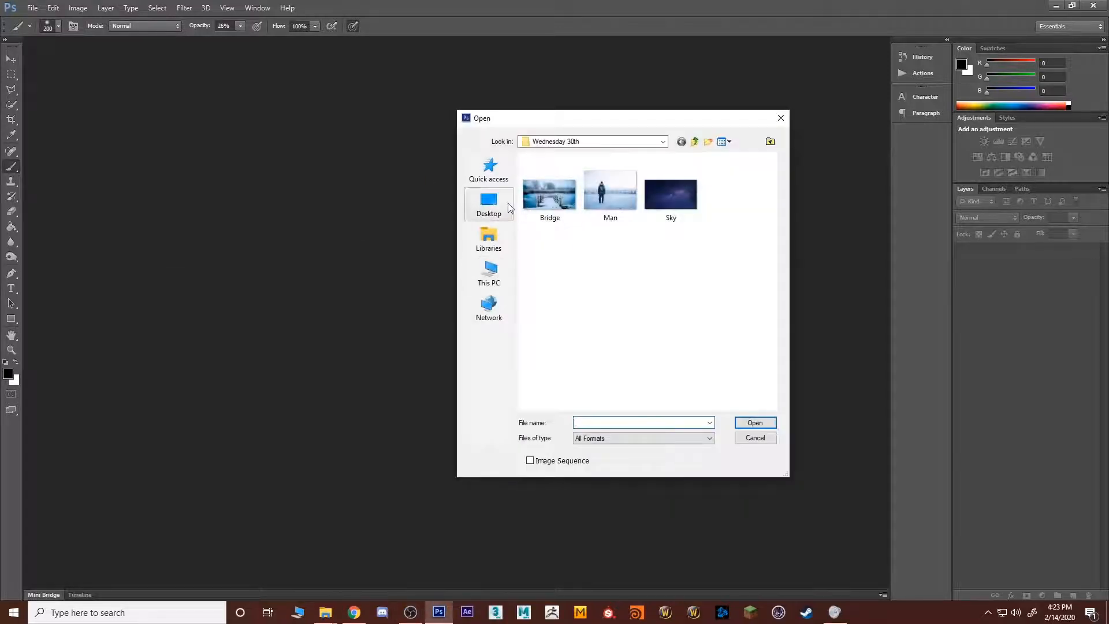
left_click(490, 203)
left_click_drag(769, 214, 771, 240)
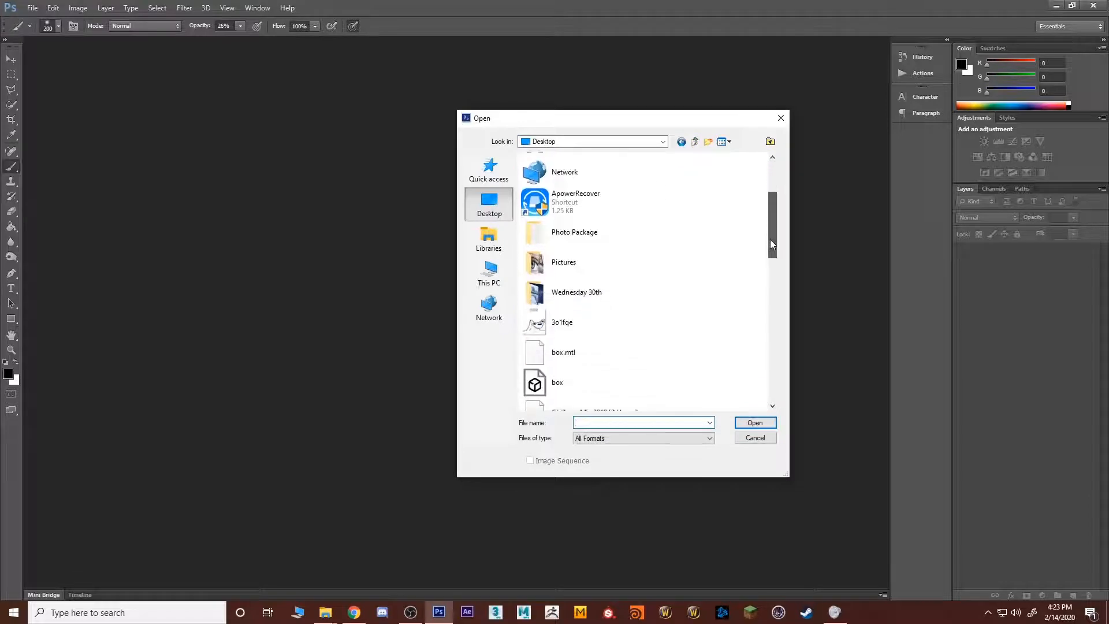
double_click(571, 258)
left_click(574, 256)
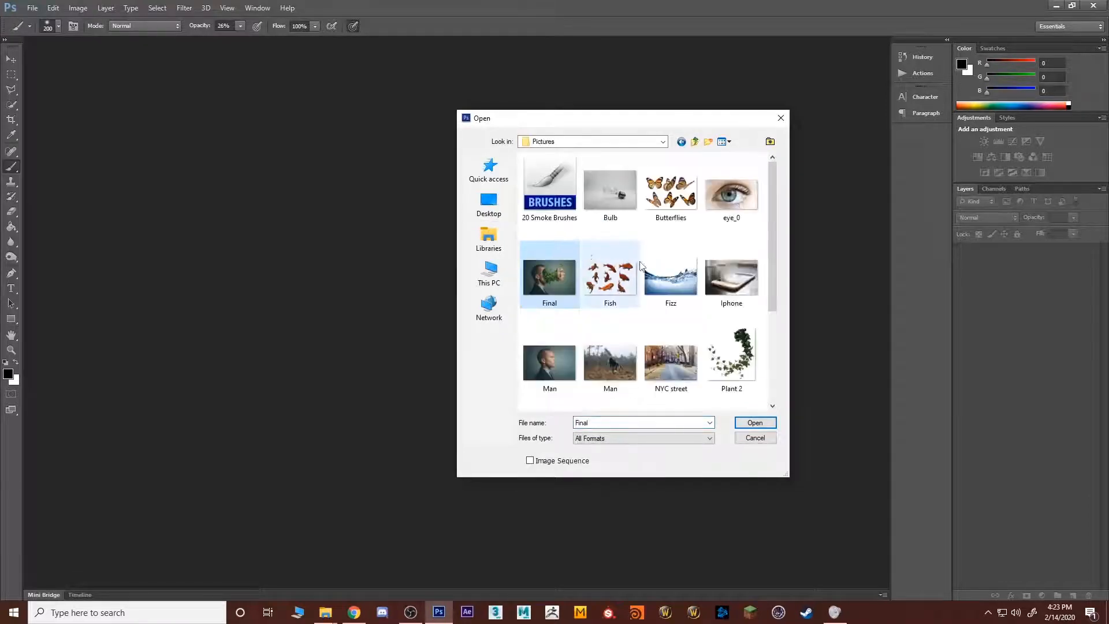
left_click(761, 233)
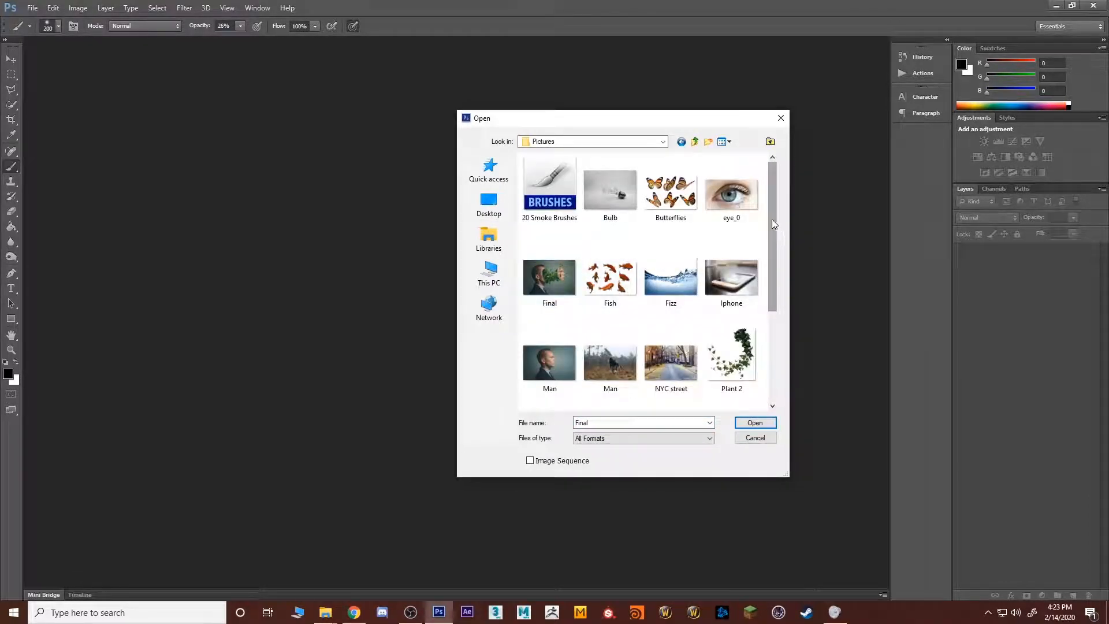
left_click_drag(772, 220, 771, 307)
left_click(610, 289)
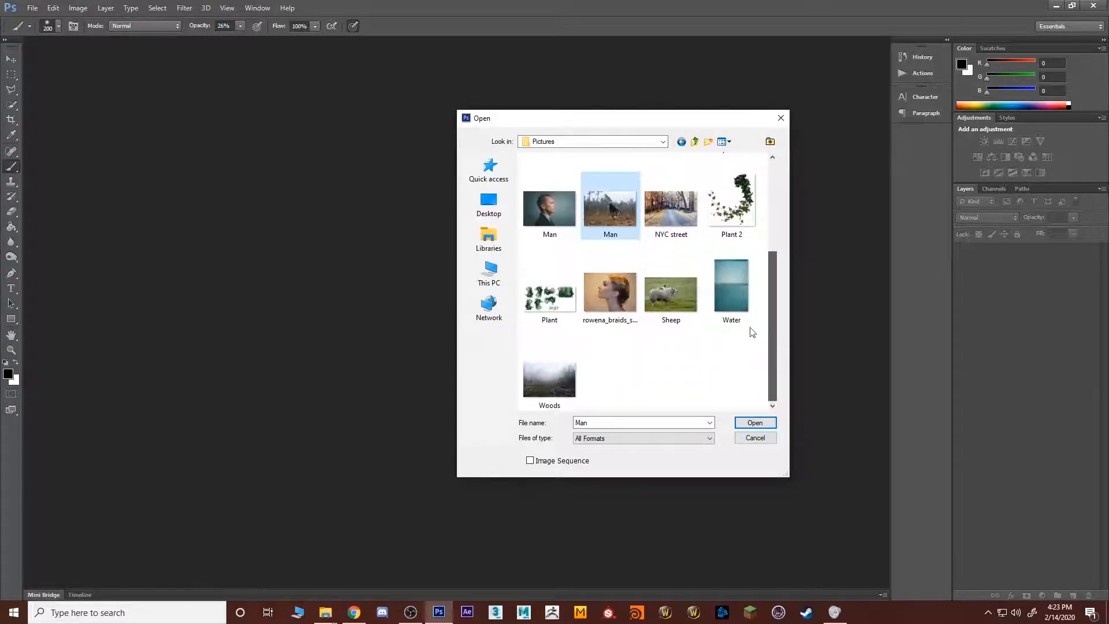
left_click(549, 378, "ctrl")
left_click(755, 422)
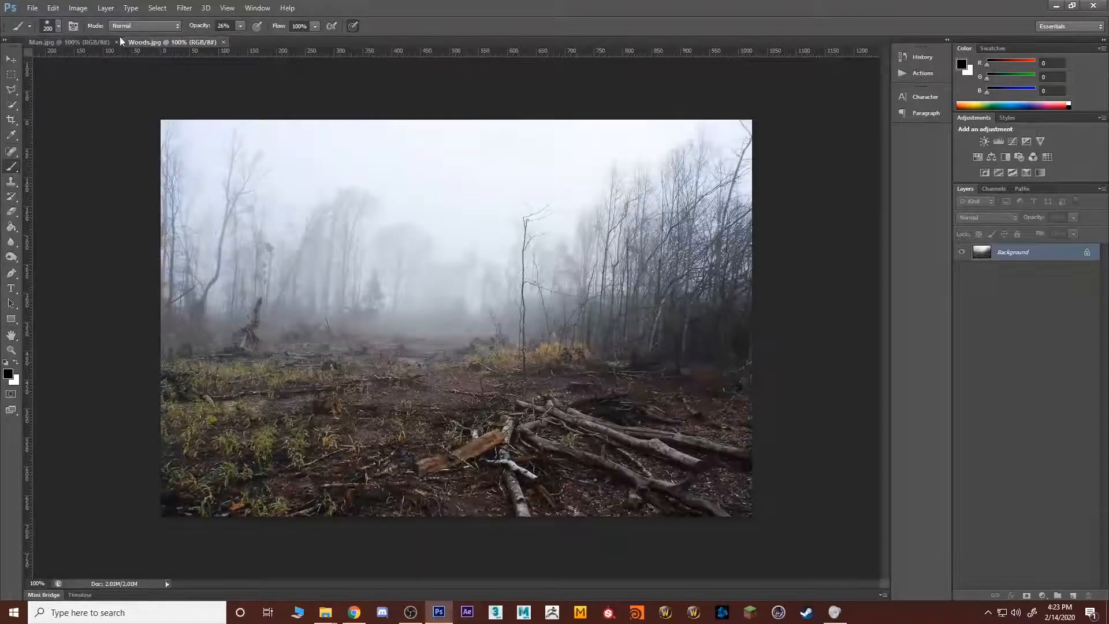
Step: Switch to the Man.jpg document and convert its locked Background into a regular layer with the default name
left_click(101, 45)
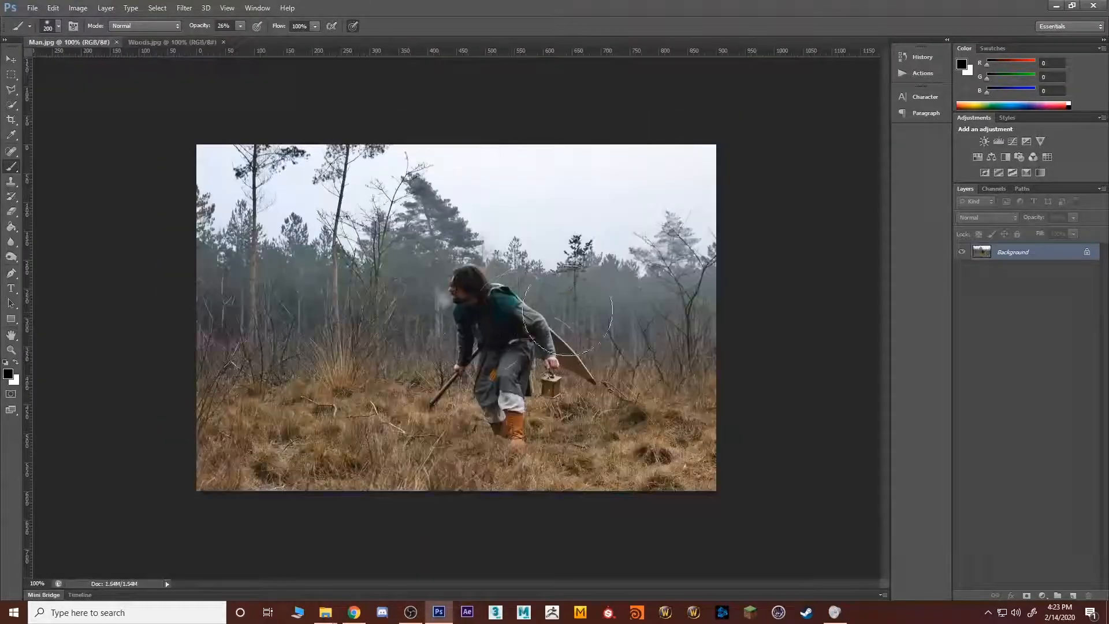
double_click(1033, 255)
left_click(517, 222)
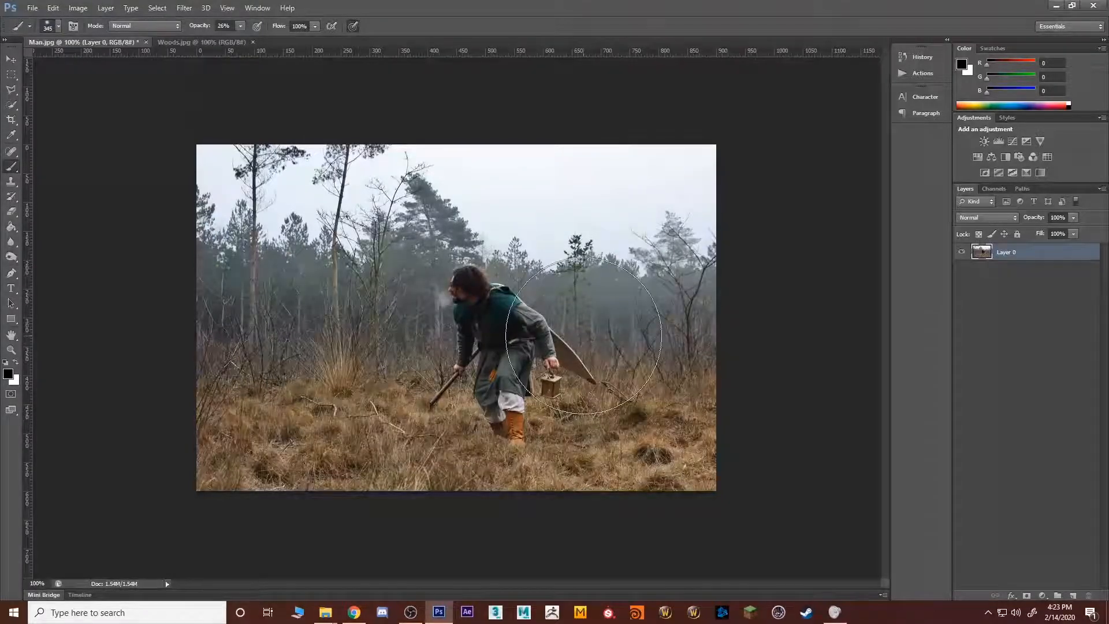
Step: Select both visible parts of the brown shield behind the man's arm with Quick Selection, delete them, and clear the selection
key("z")
left_click(492, 361)
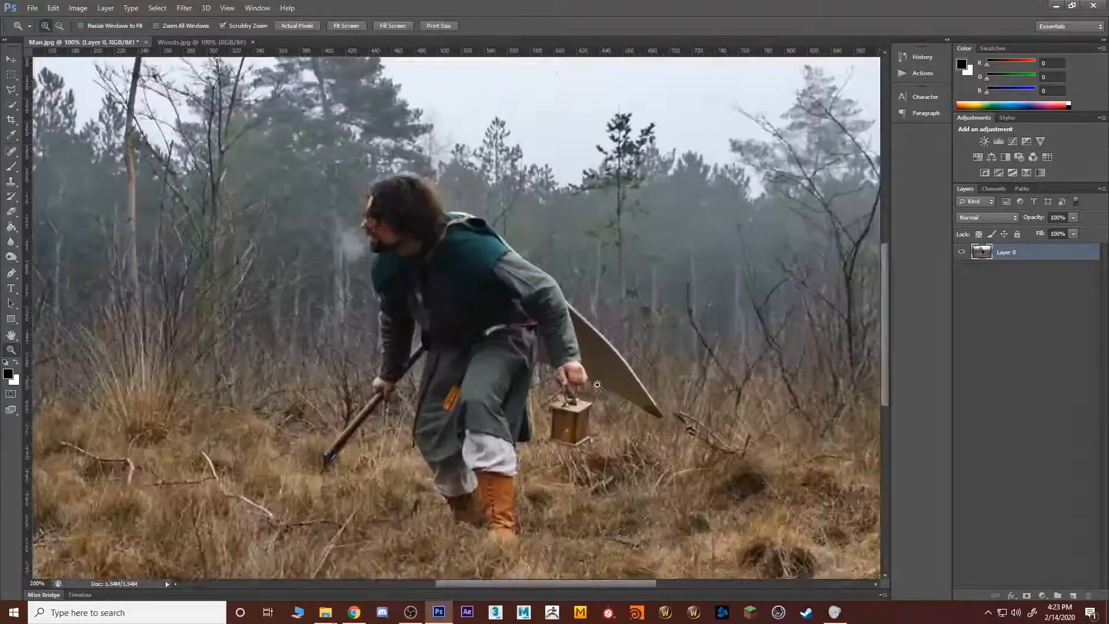
left_click(495, 353)
key("b")
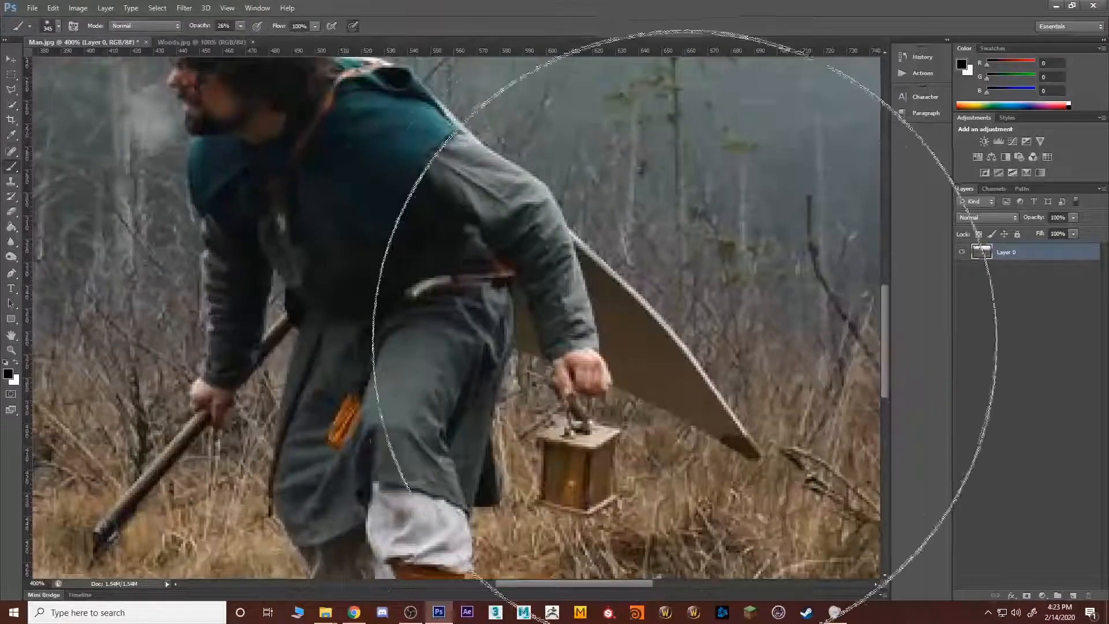
key("bracketleft")
key("bracketleft")
key("bracketleft")
key("bracketleft")
key("bracketleft")
key("bracketleft")
key("bracketleft")
key("bracketleft")
key("bracketleft")
key("bracketleft")
key("bracketleft")
key("bracketleft")
key("bracketleft")
key("bracketleft")
key("bracketleft")
key("bracketleft")
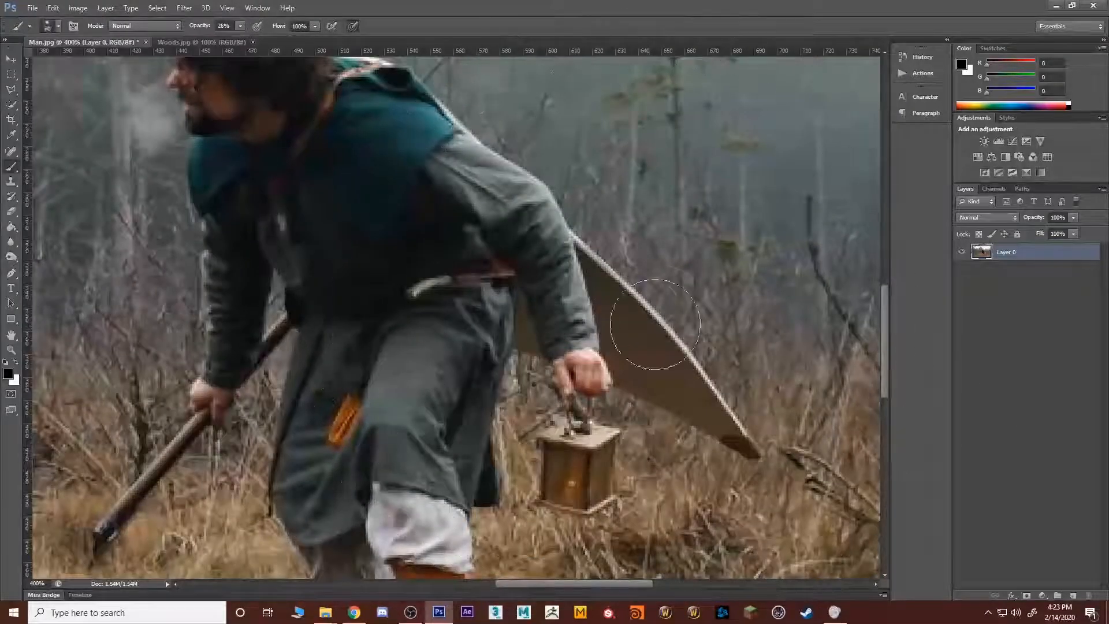
key("bracketleft")
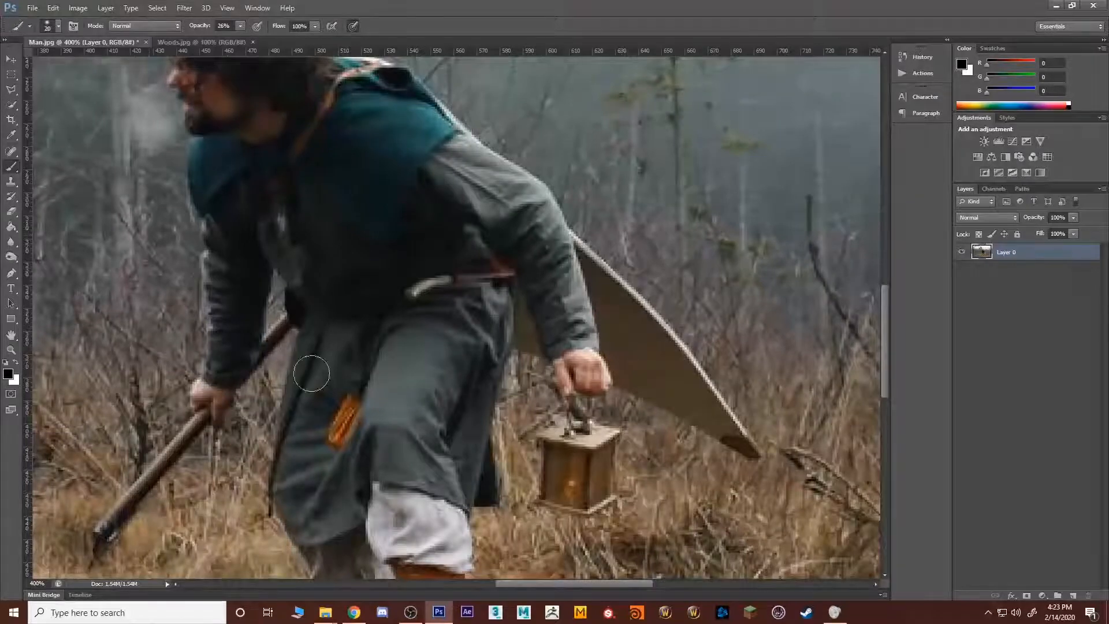
left_click(11, 104)
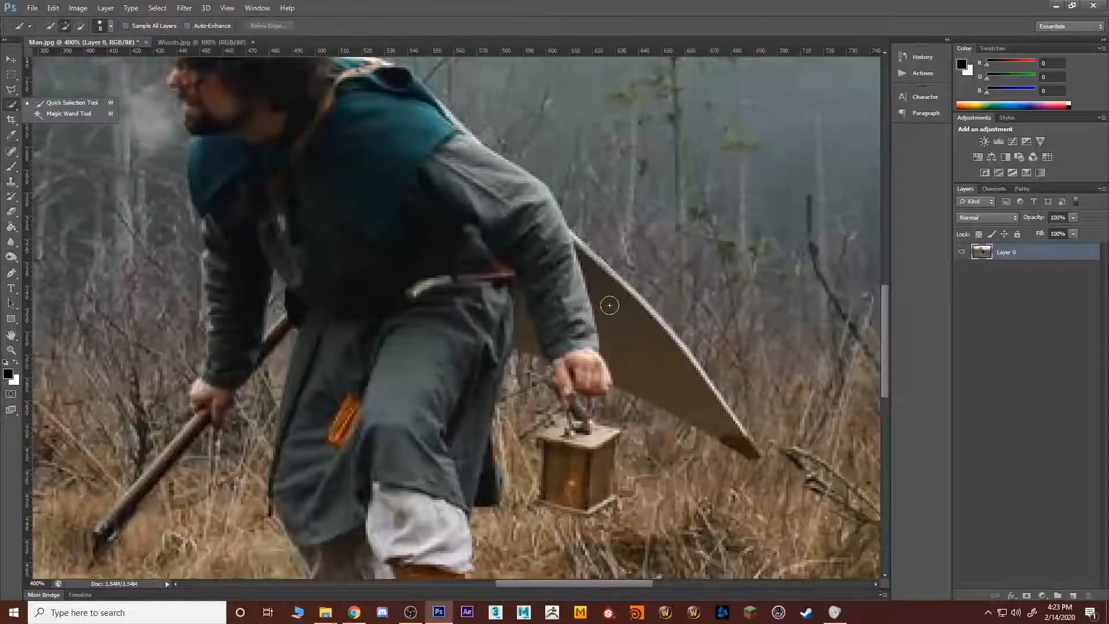
left_click_drag(607, 305, 648, 346)
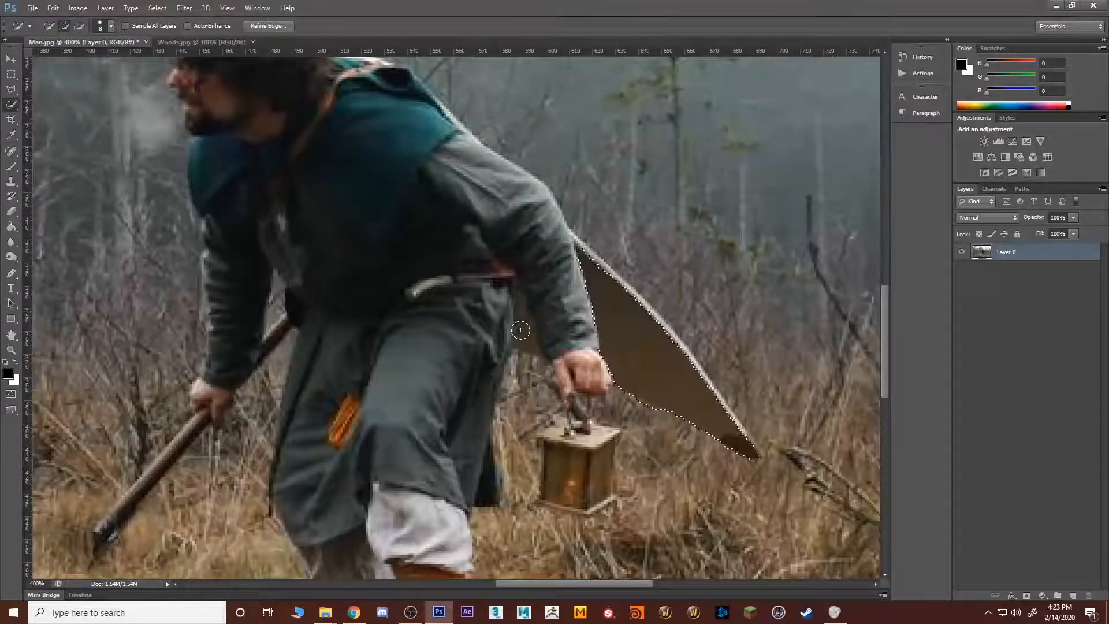
left_click_drag(520, 330, 532, 298)
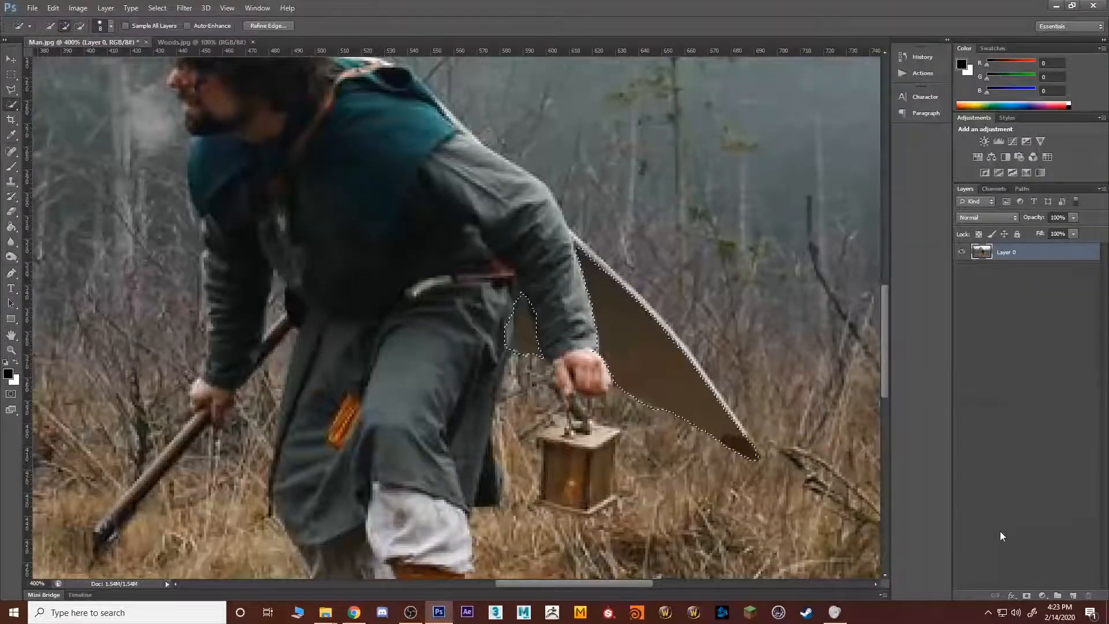
key("Delete")
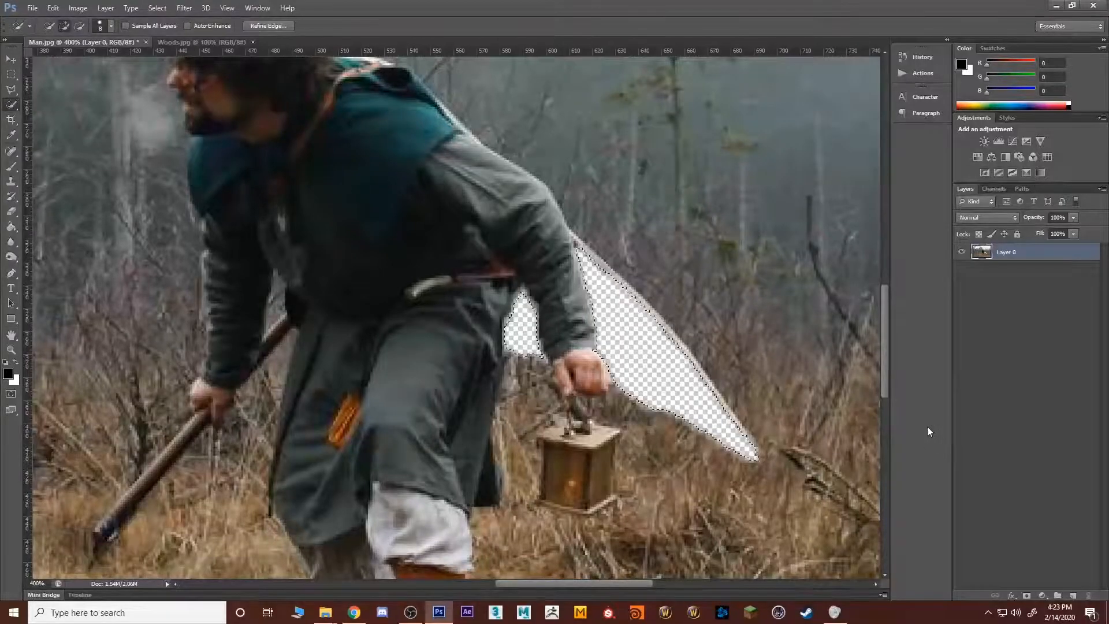
key("ctrl+d")
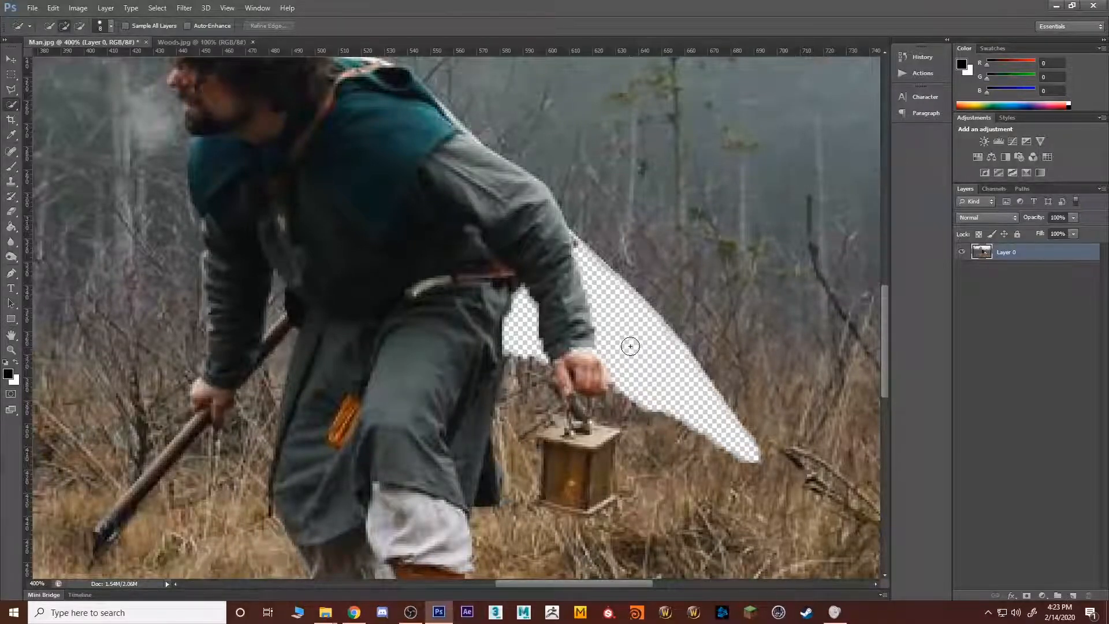
Step: Duplicate Layer 0 within Man.jpg, keeping the default copy name
left_click_drag(786, 338, 636, 339)
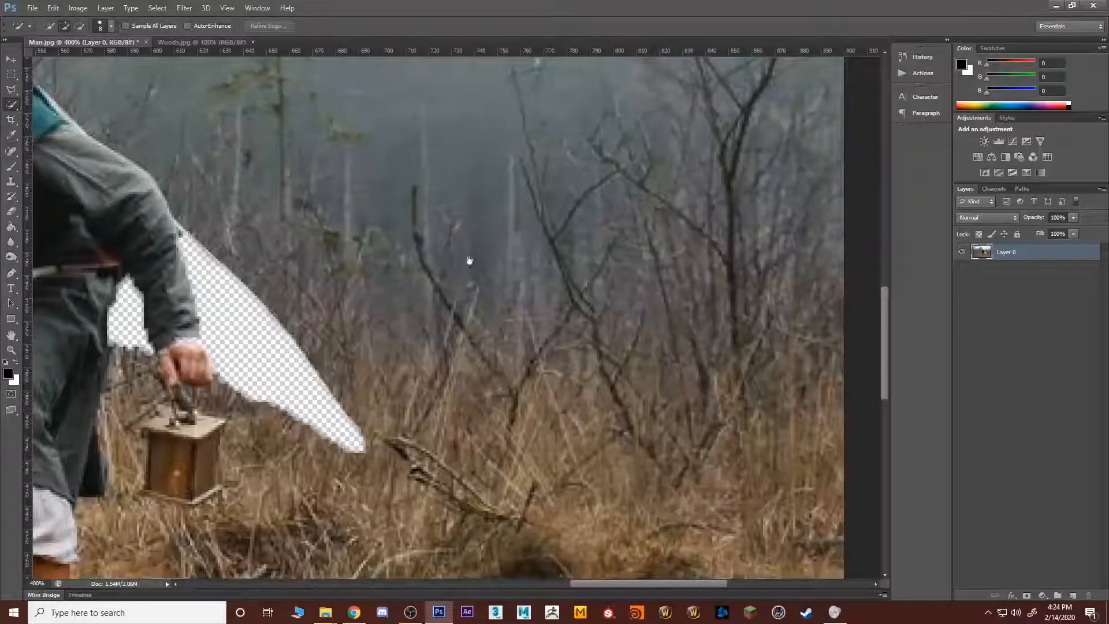
scroll(730, 298, "left", 5)
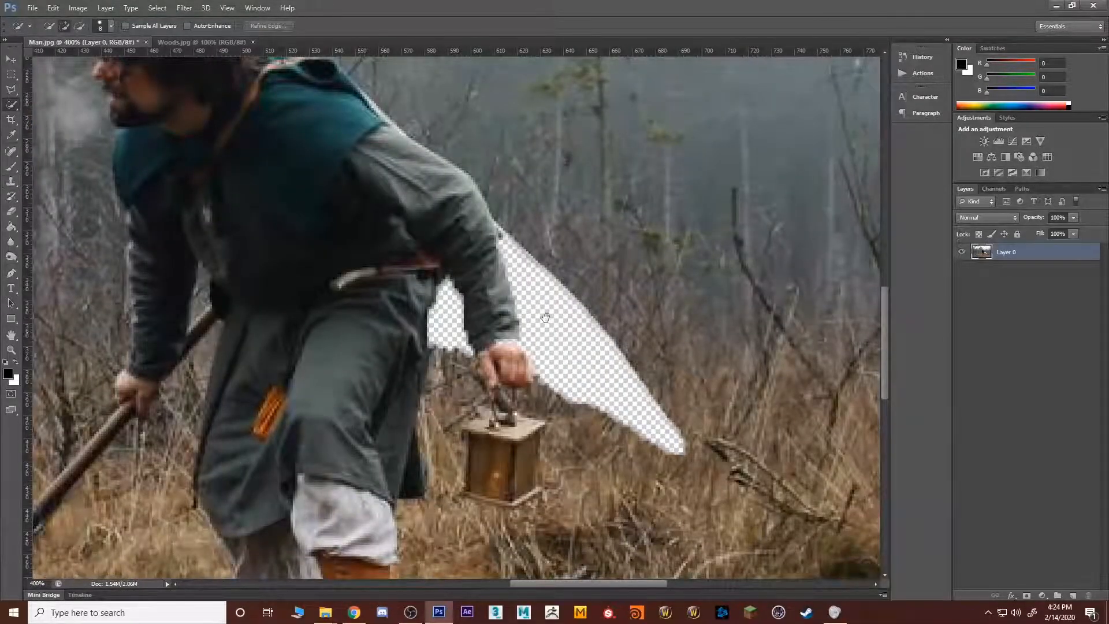
left_click(1027, 262)
left_click(1024, 257)
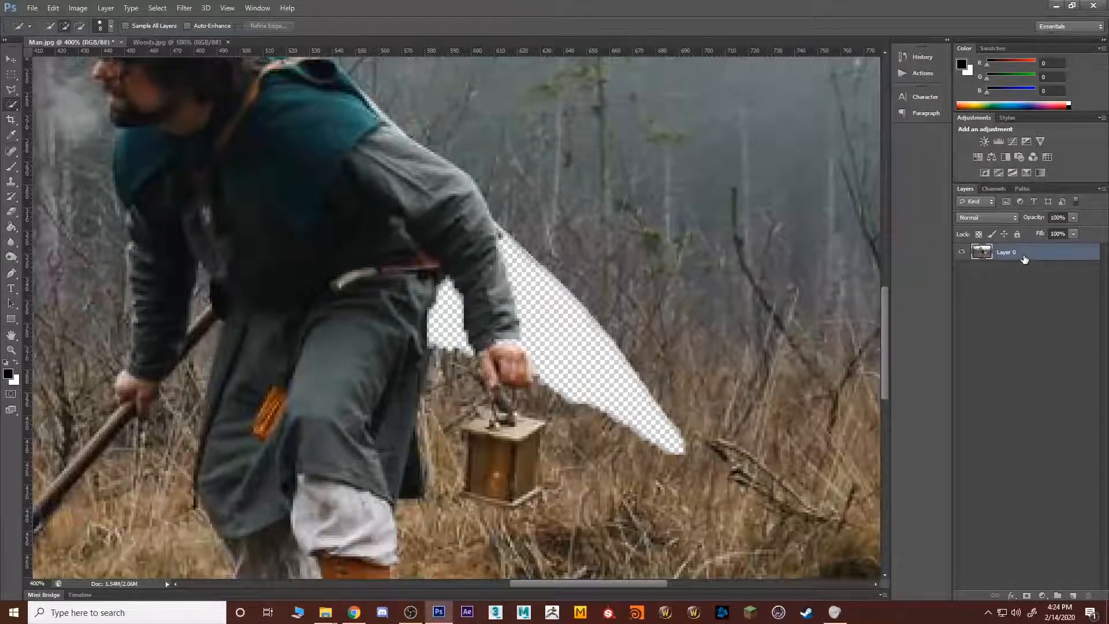
key("space")
double_click(1018, 252)
left_click(969, 301)
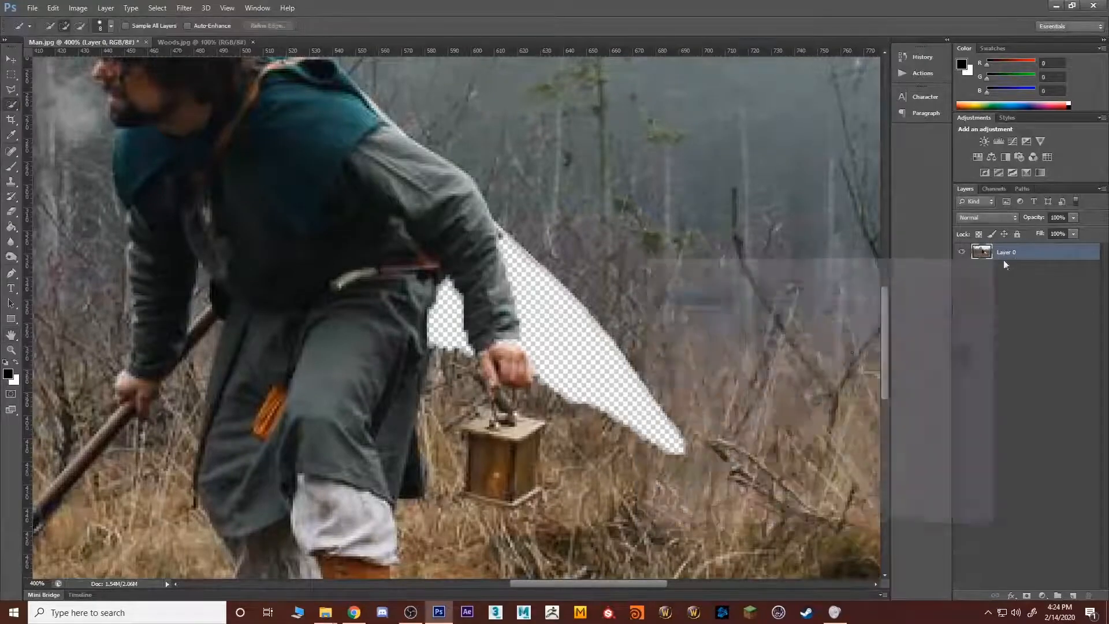
right_click(1010, 263)
left_click(900, 200)
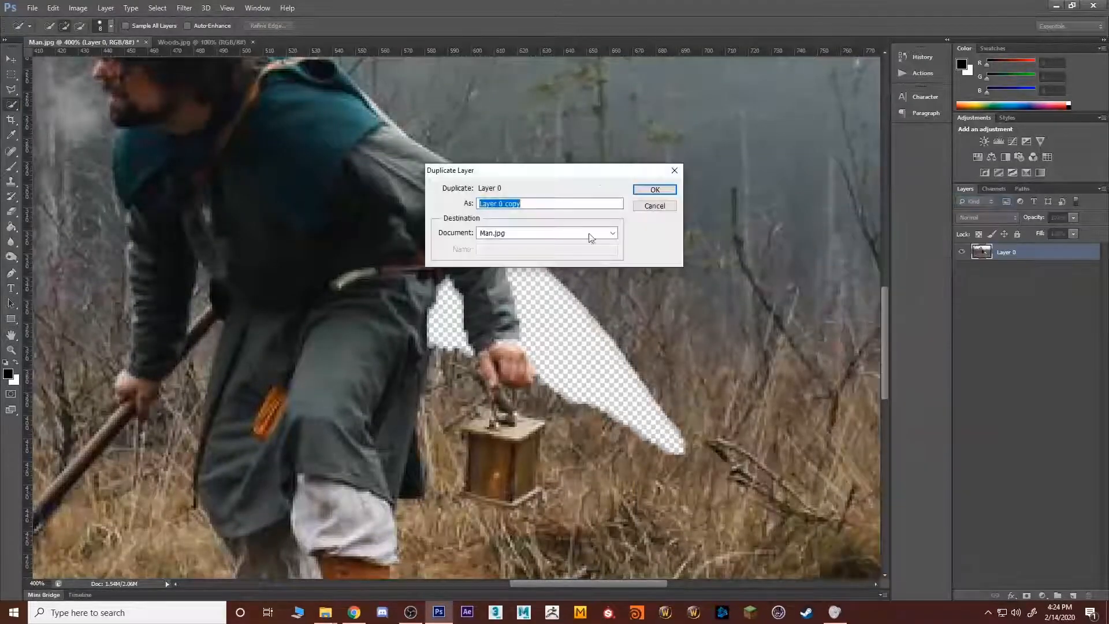
left_click(655, 190)
Step: Move the lower Layer 0 to the left so its forest background fills the hole behind the man's arm
left_click(1006, 272)
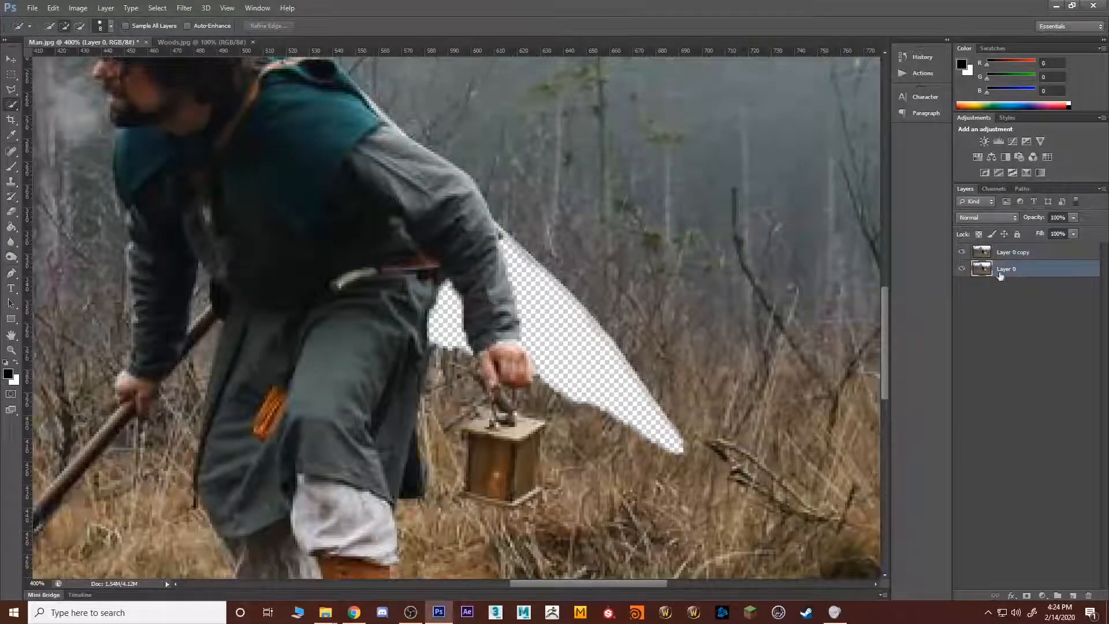
key("v")
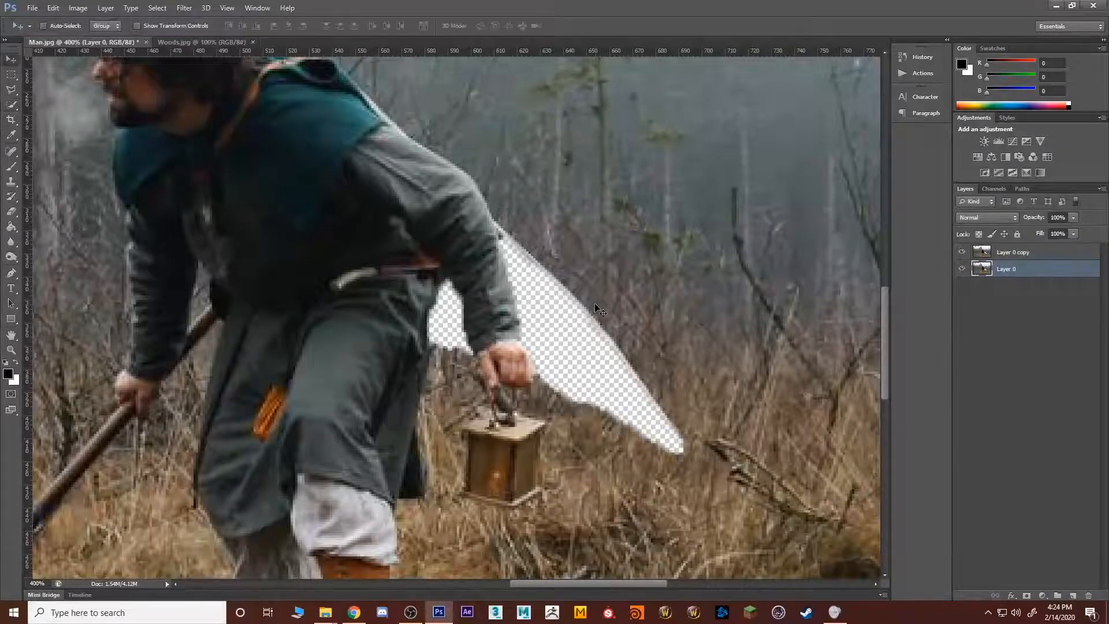
left_click_drag(741, 307, 525, 302)
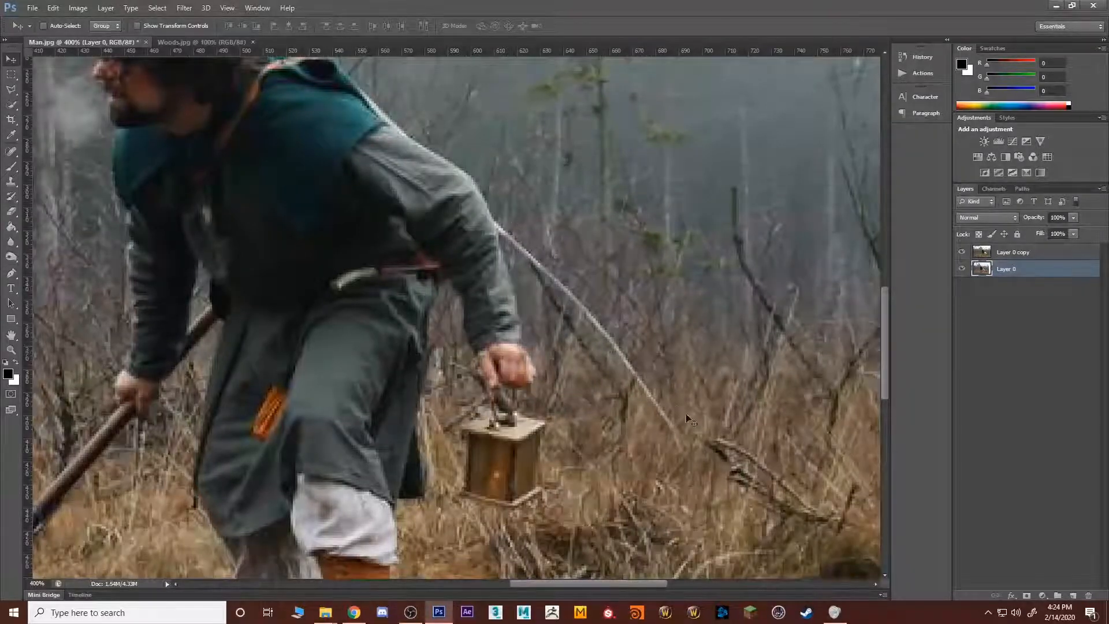
Step: Erase the shield's leftover pale edge on Layer 0 copy with a small Eraser brush, from its tip up to the man's arm
left_click(1029, 256)
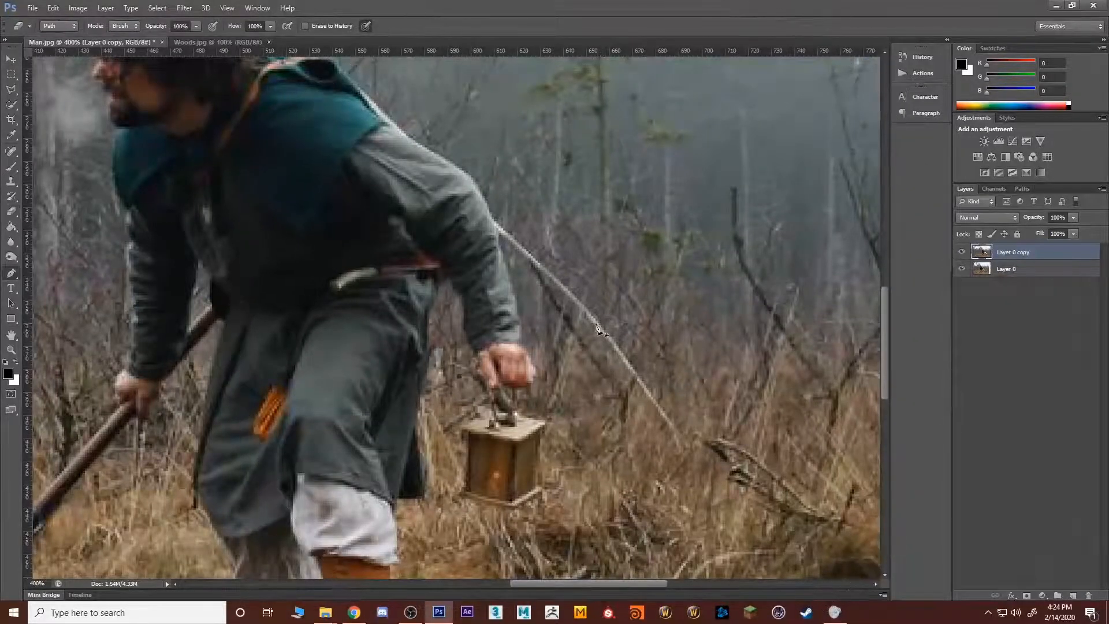
key("p")
key("e")
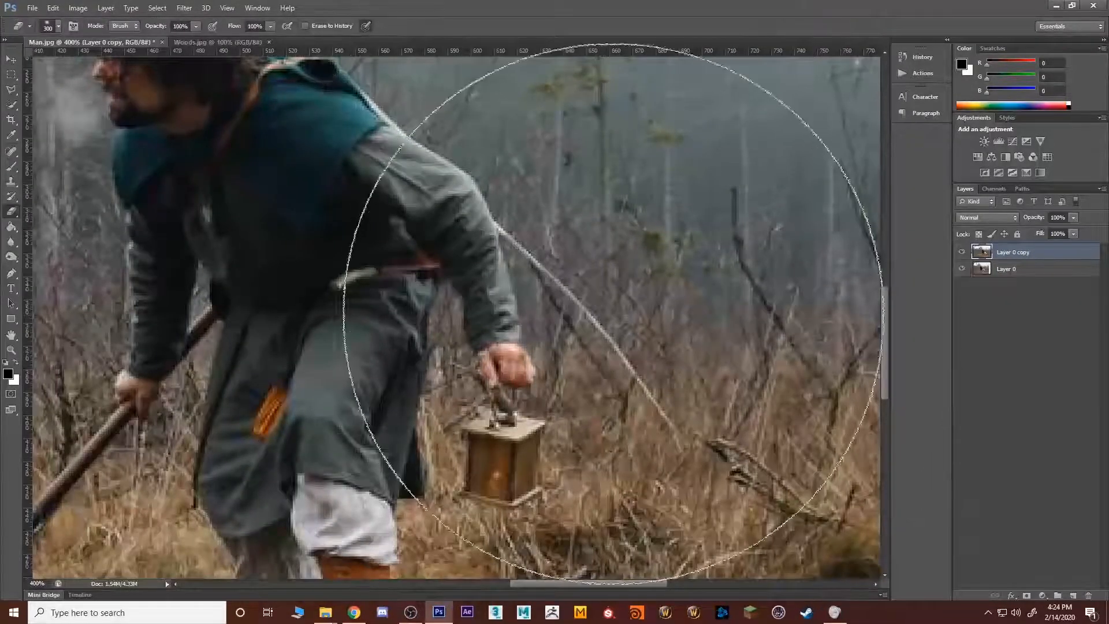
key("[")
left_click_drag(641, 379, 706, 463)
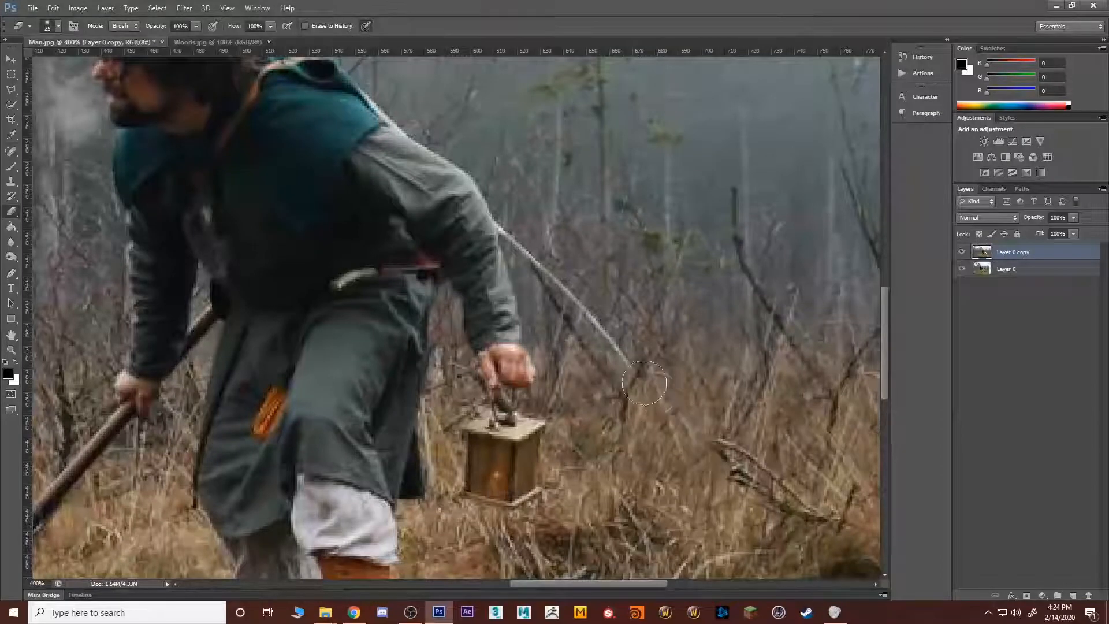
left_click_drag(626, 370, 607, 332)
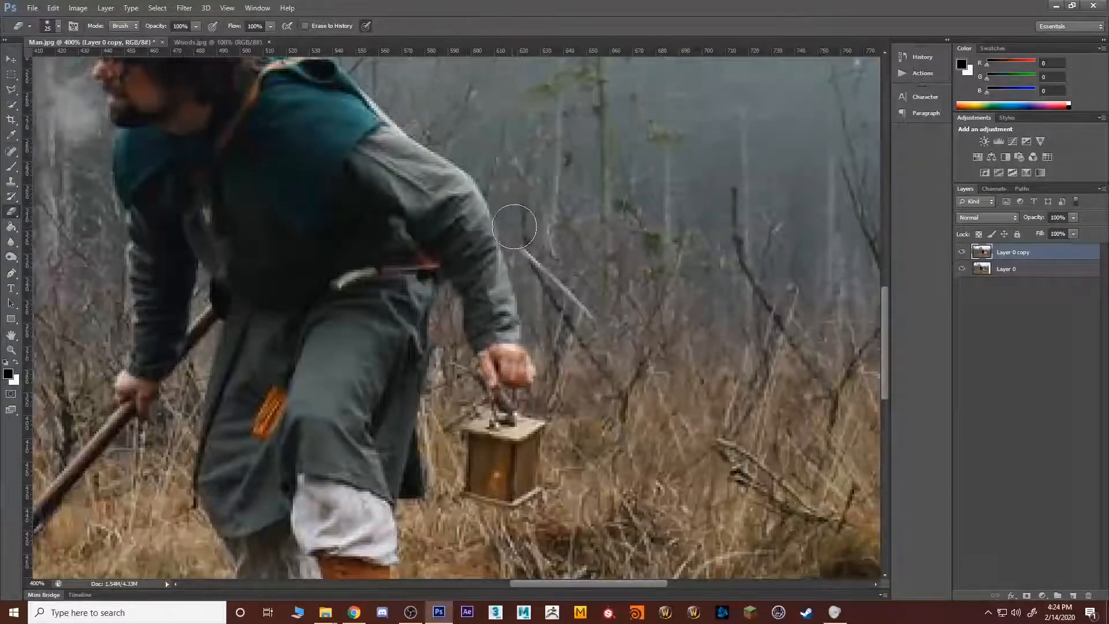
mouse_move(509, 211)
left_mouse_down()
mouse_move(546, 278)
mouse_move(595, 318)
left_mouse_up()
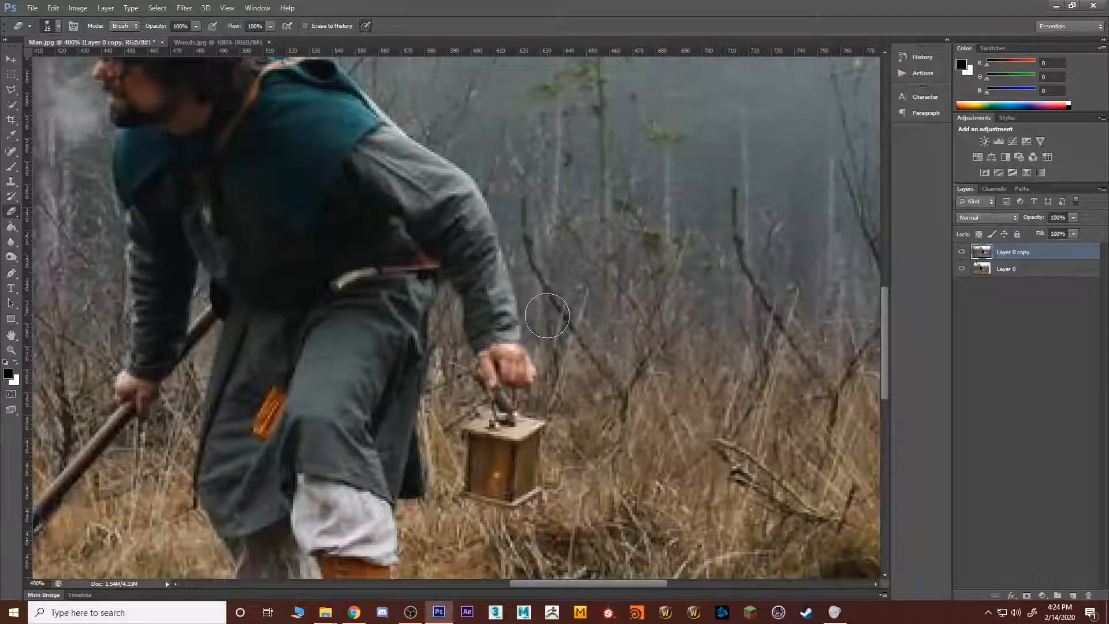
Step: Select Layer 0 and Layer 0 copy together and merge them into one layer
key("z")
left_click_drag(547, 316, 395, 428)
left_click(1008, 269, "shift")
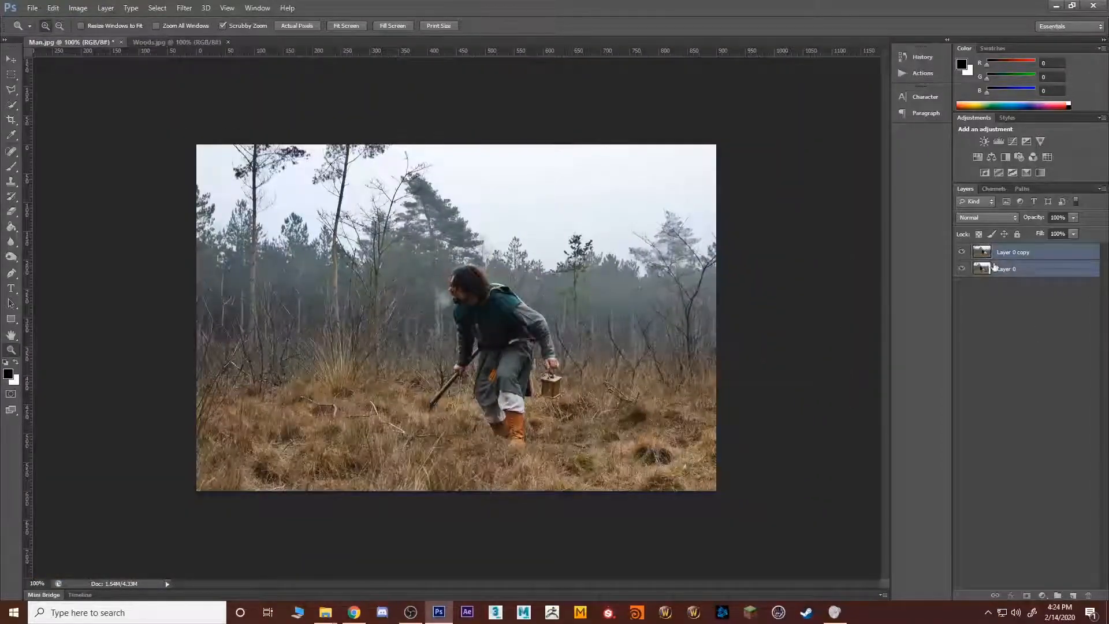
right_click(1043, 269)
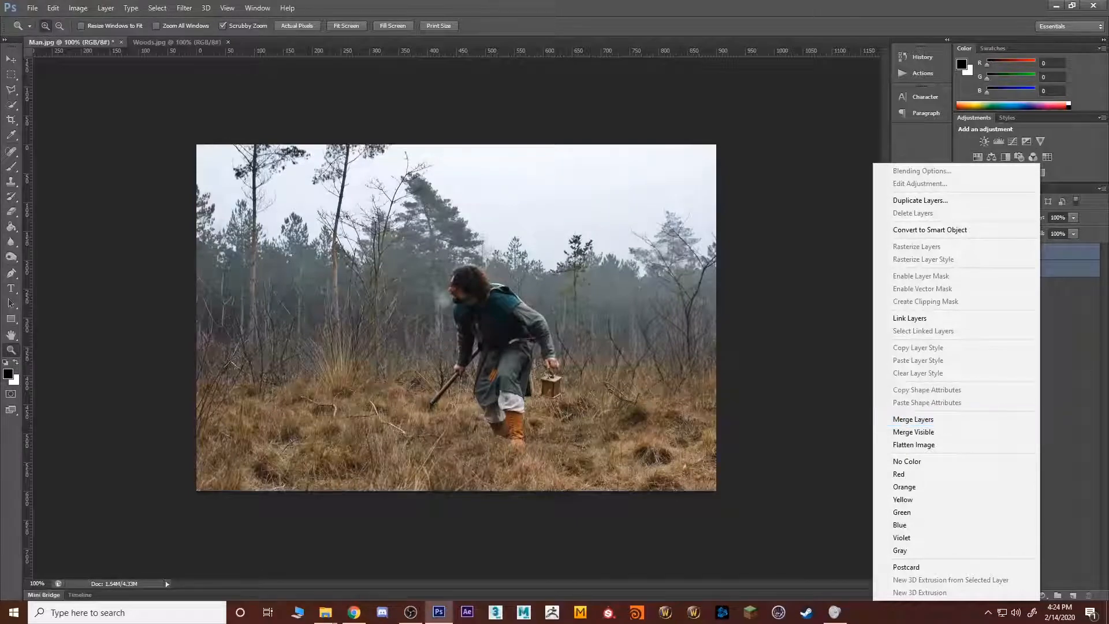
left_click(1082, 260)
left_click(1058, 255)
left_click(1037, 269, "shift")
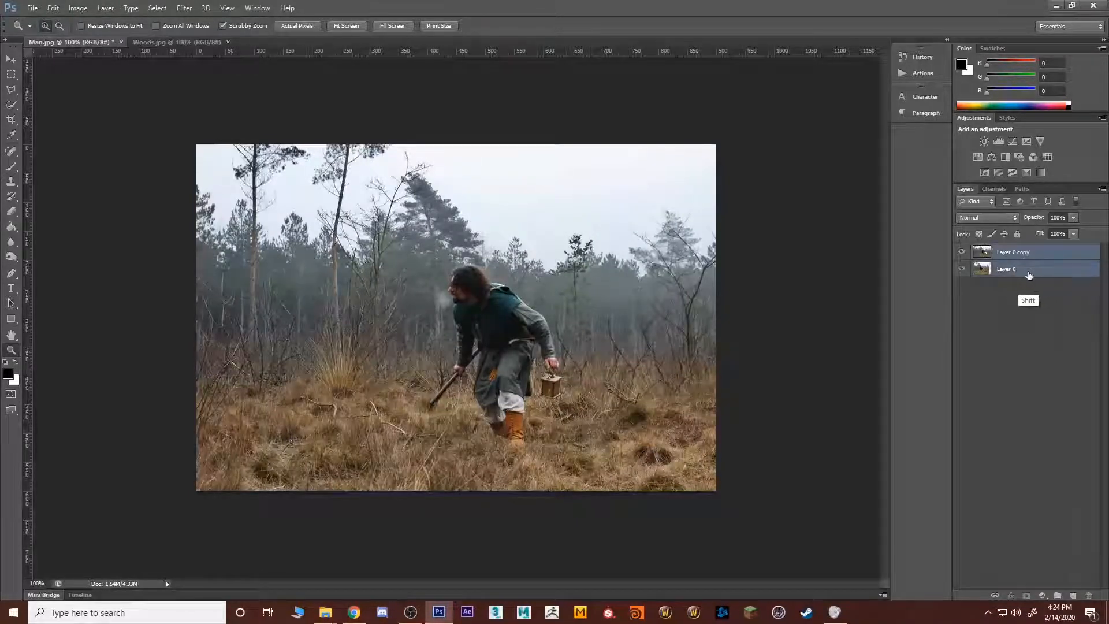
right_click(1030, 271)
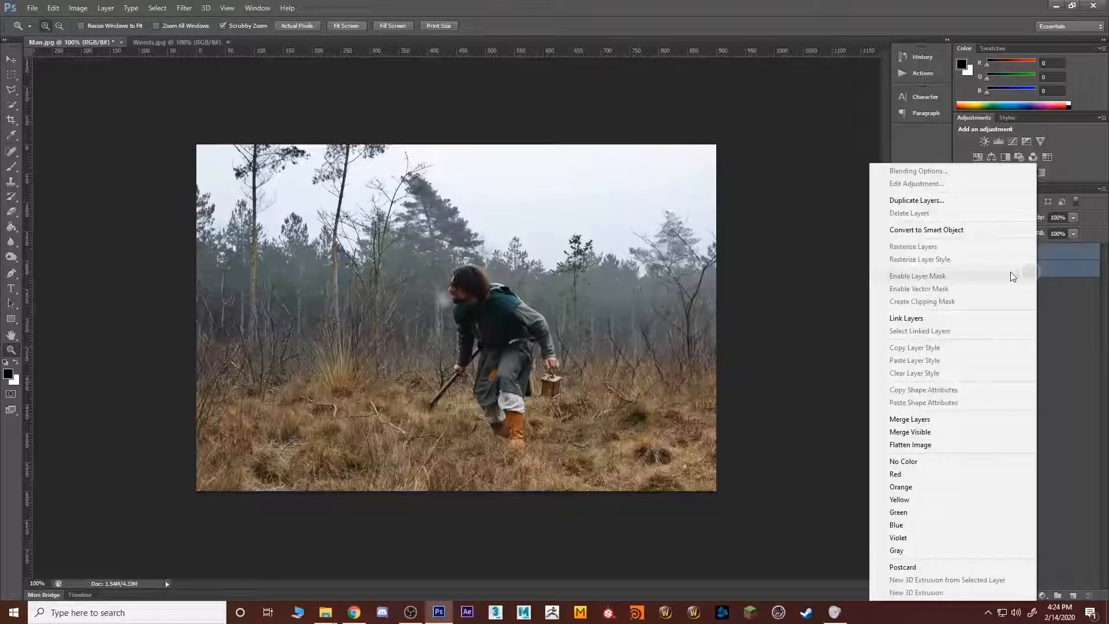
left_click(919, 419)
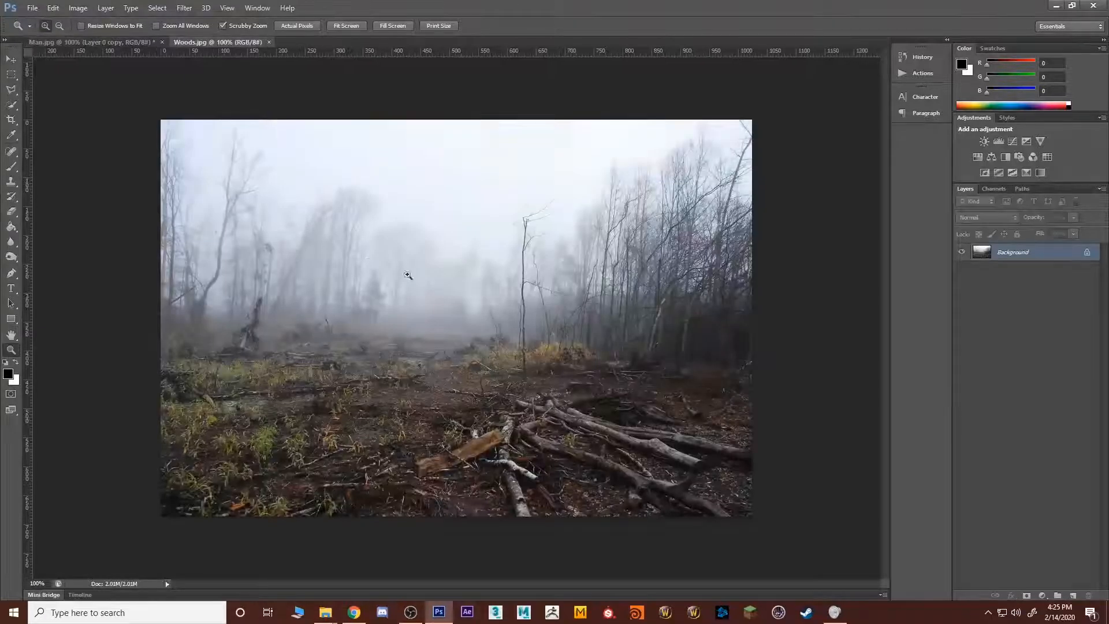
Step: Select the lower part of Man.jpg across its full width with a rectangular marquee, from the man's chin level down
left_click(217, 43)
left_click(93, 43)
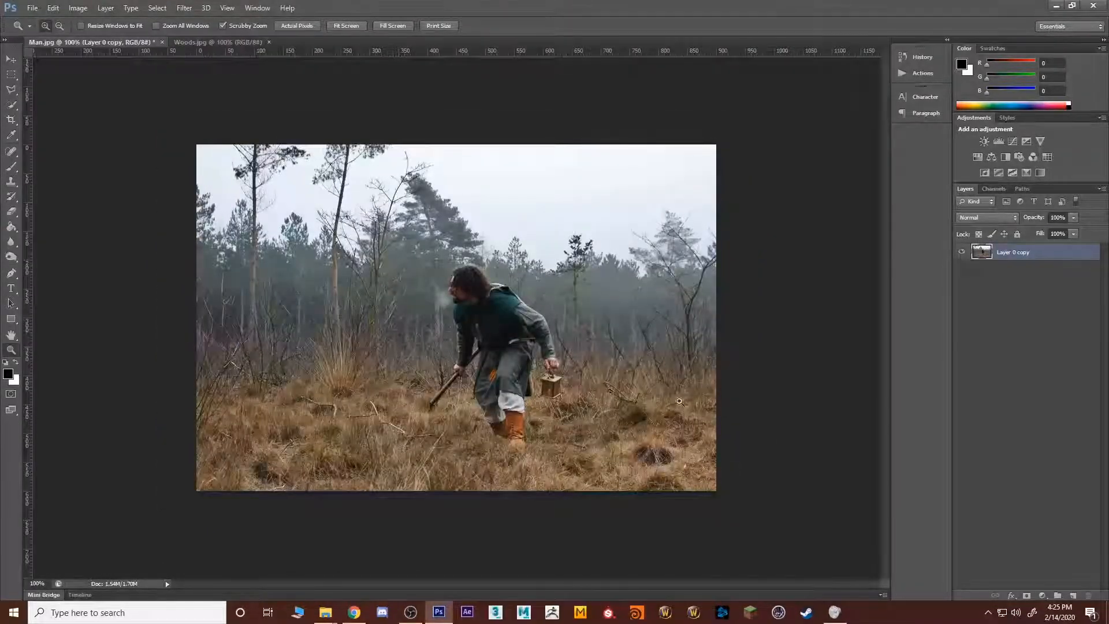
left_click(1069, 322)
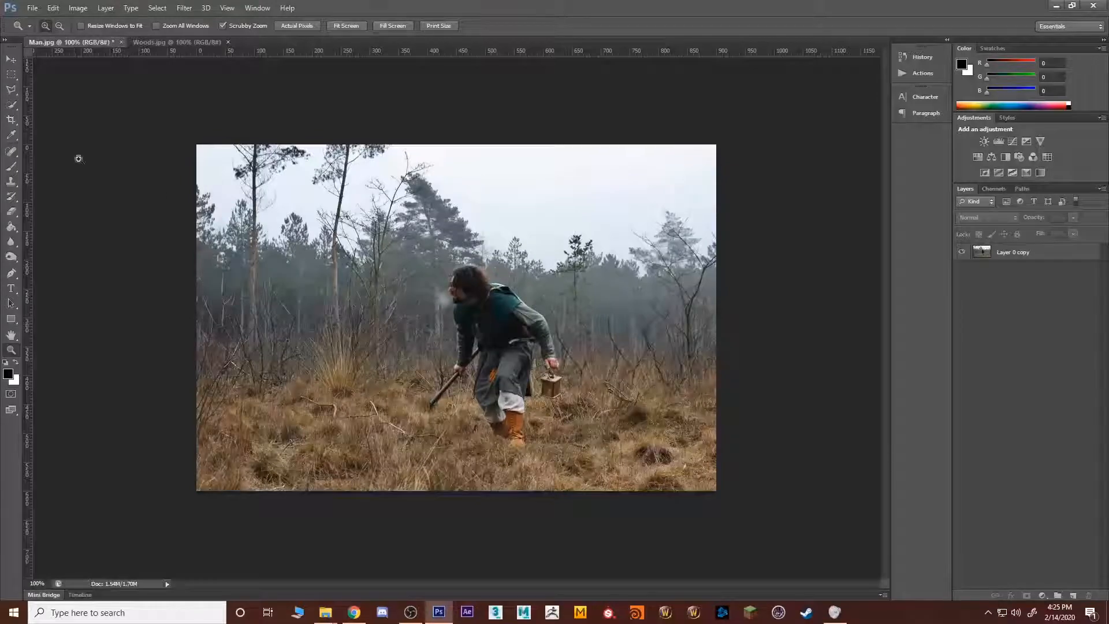
left_click_drag(11, 74, 42, 106)
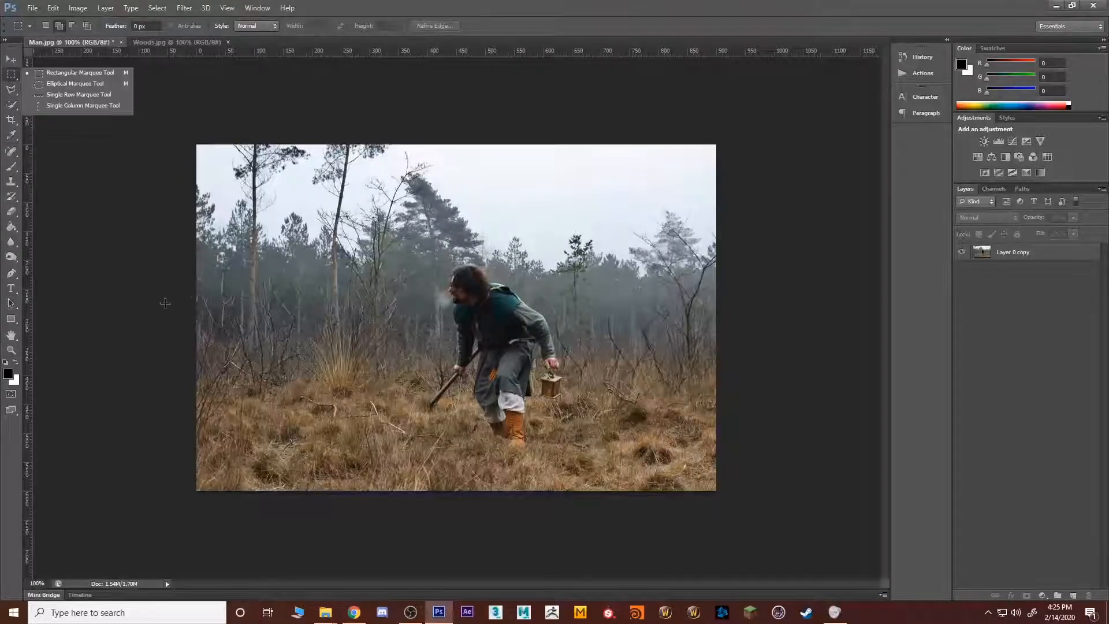
left_click_drag(166, 304, 795, 554)
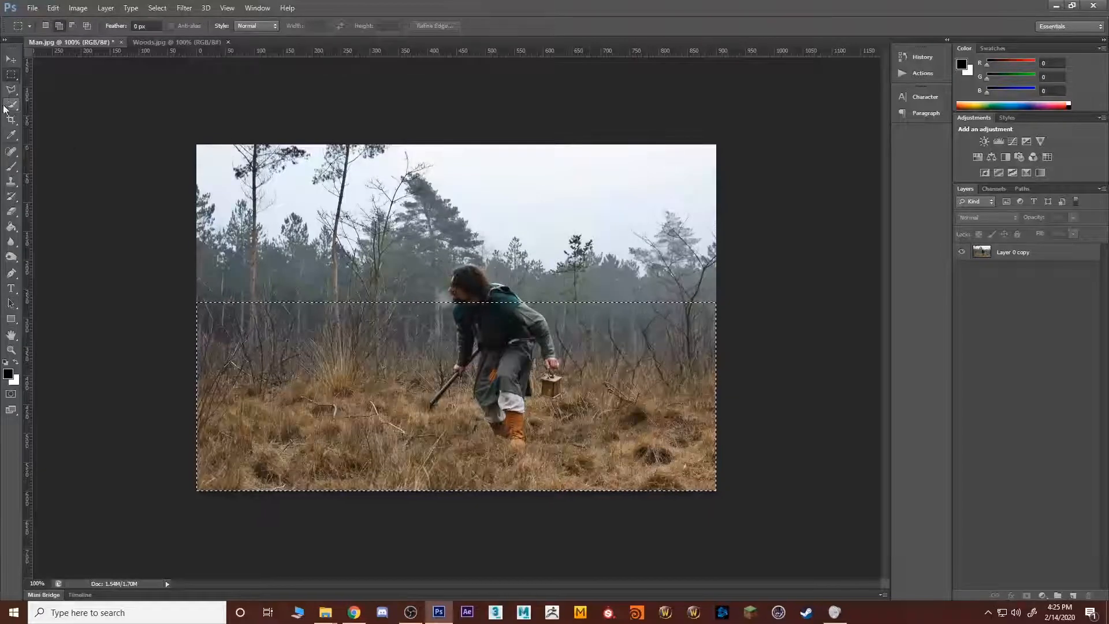
Step: Add the man's head to the selection on Layer 0 copy with the Quick Selection tool
mouse_move(11, 105)
left_mouse_down()
mouse_move(87, 115)
mouse_move(86, 104)
left_mouse_up()
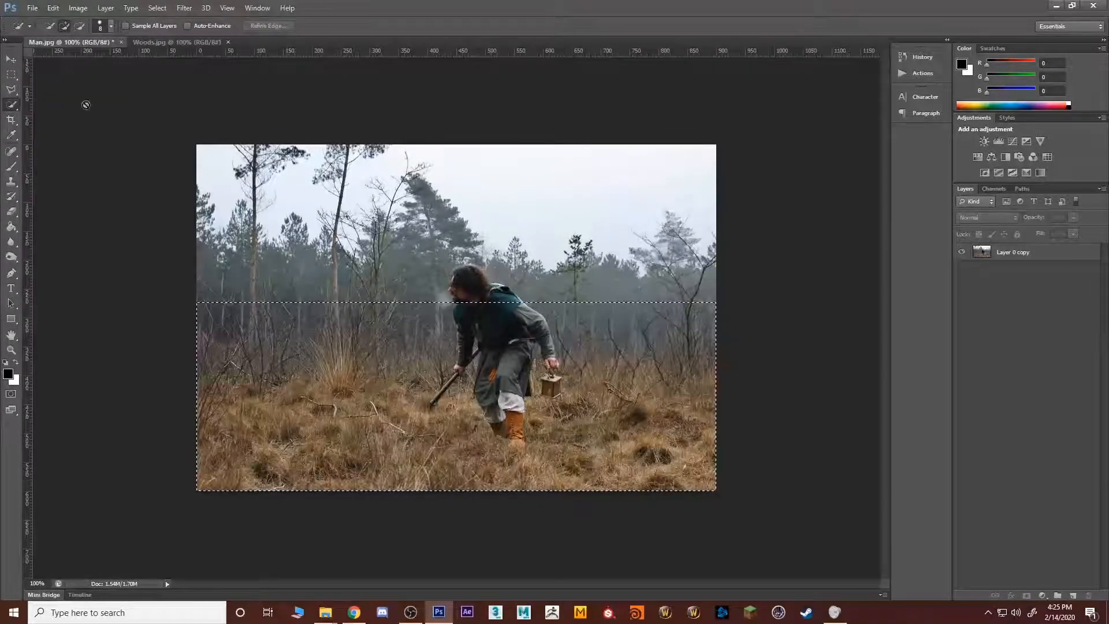
left_click(1014, 254)
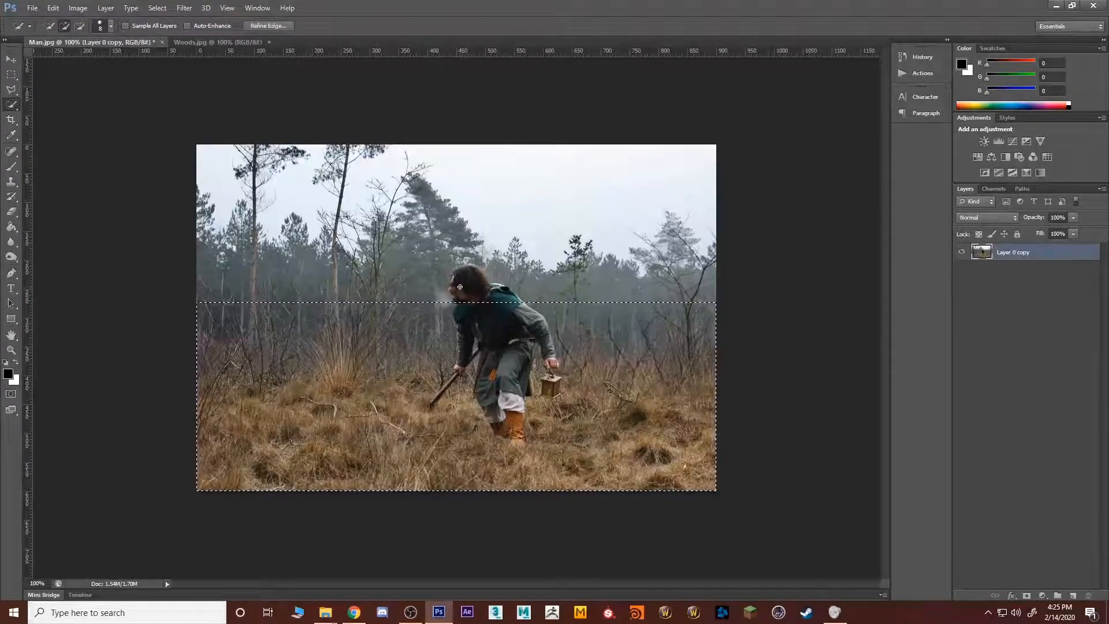
mouse_move(466, 296)
left_mouse_down()
mouse_move(471, 283)
mouse_move(455, 286)
left_mouse_up()
Step: Refine the Quick Selection outline around the man's face and hair, and include his upper back and hood
key("z")
left_click(455, 286)
left_click(454, 280)
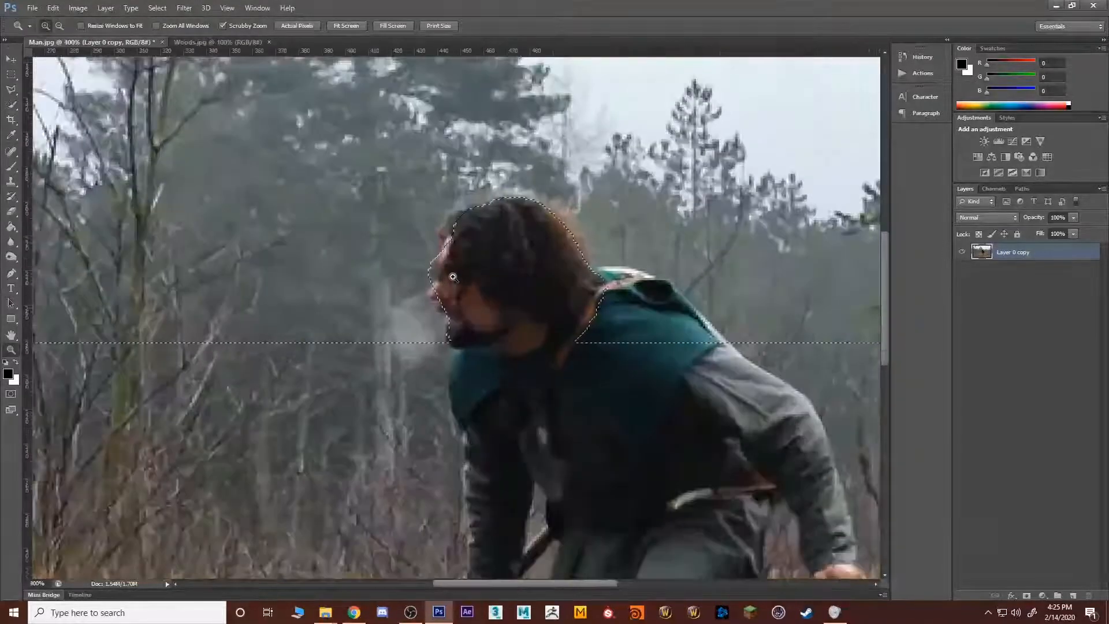
key("w")
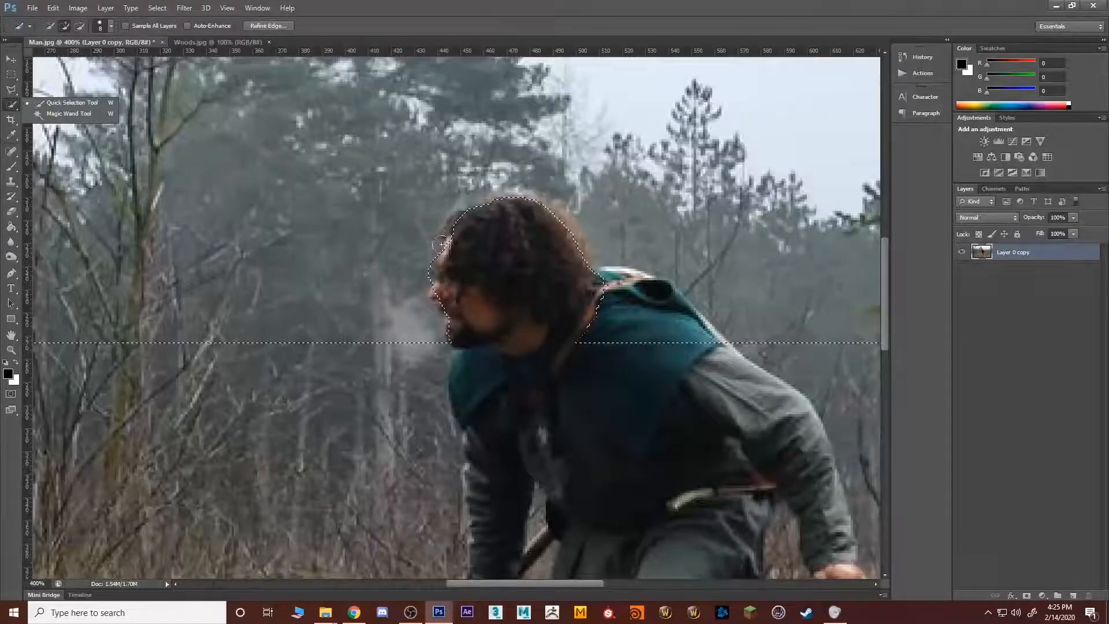
left_click_drag(441, 244, 474, 232)
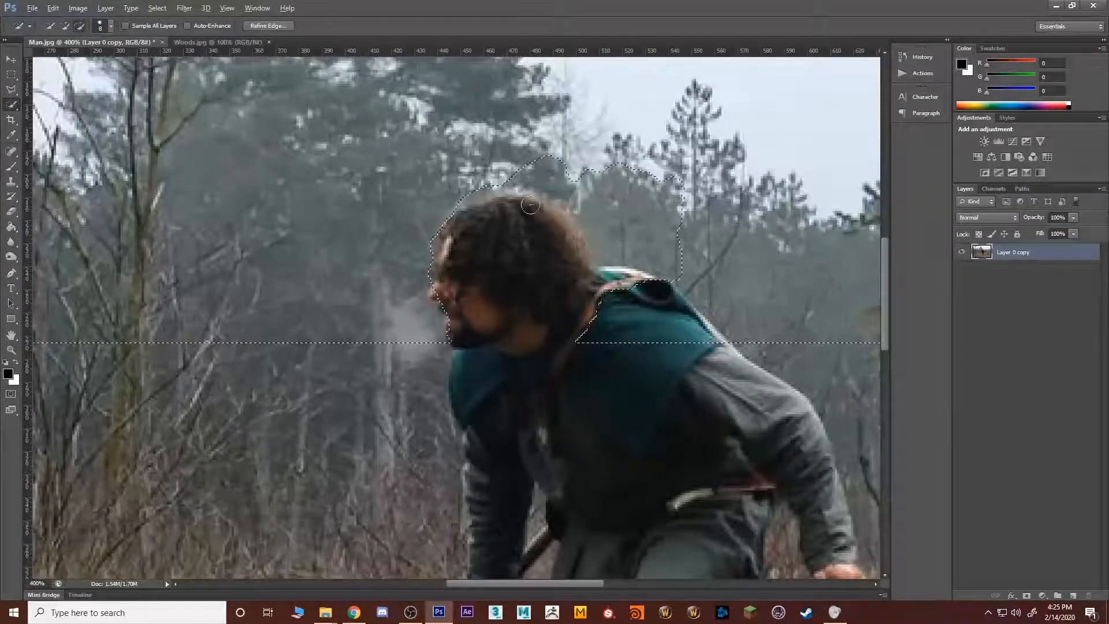
left_click_drag(598, 242, 561, 195)
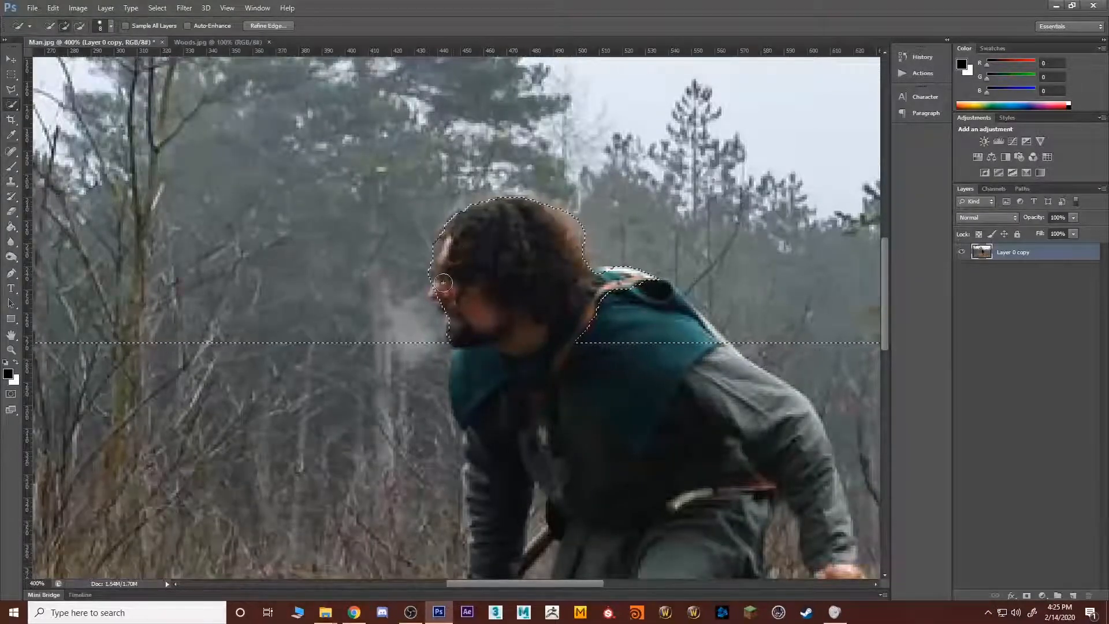
key("alt")
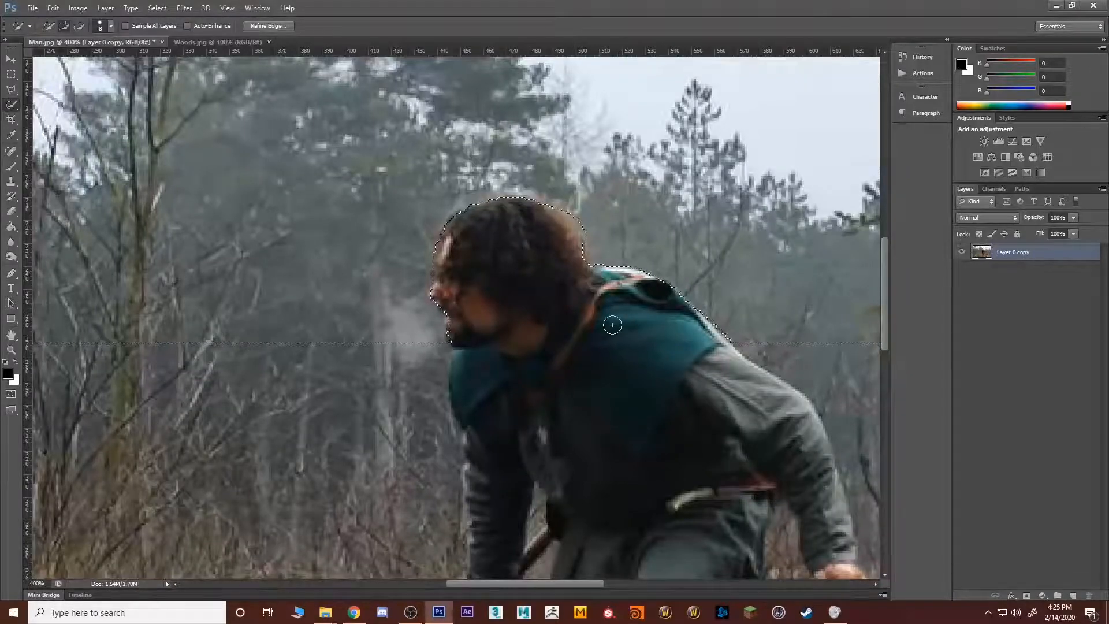
Step: Invert the selection, delete the sky and upper forest from Layer 0 copy, and deselect
key("z")
left_click(611, 326, "alt")
left_click(612, 325, "alt")
left_click(612, 326, "alt")
left_click(611, 325, "alt")
left_click(611, 326, "alt")
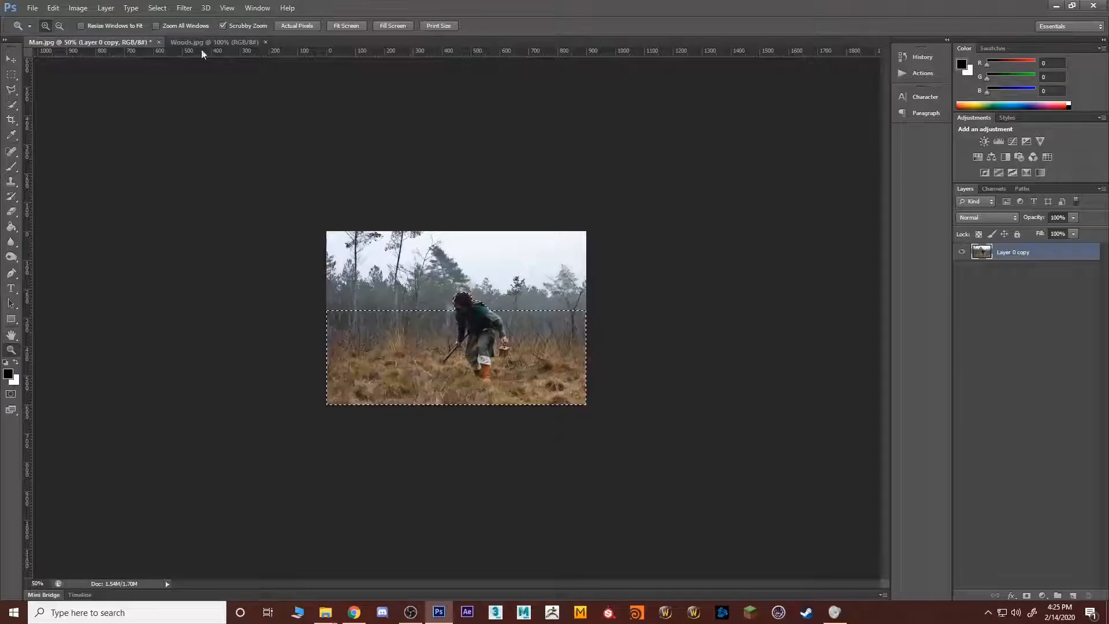
left_click(157, 8)
left_click(173, 54)
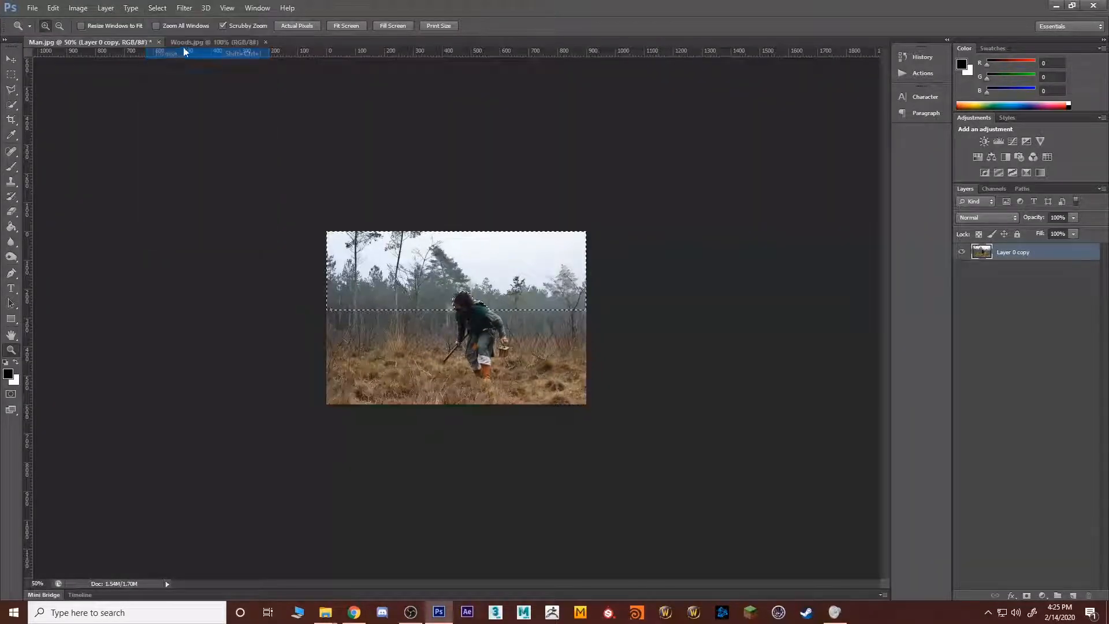
key("Delete")
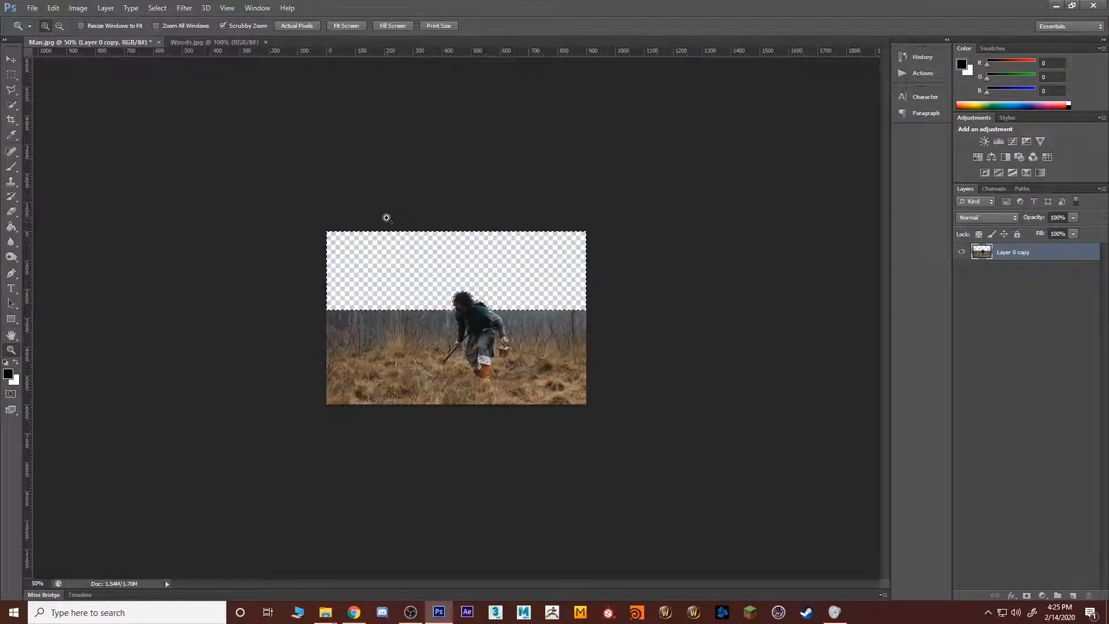
key("ctrl+d")
left_click(995, 394)
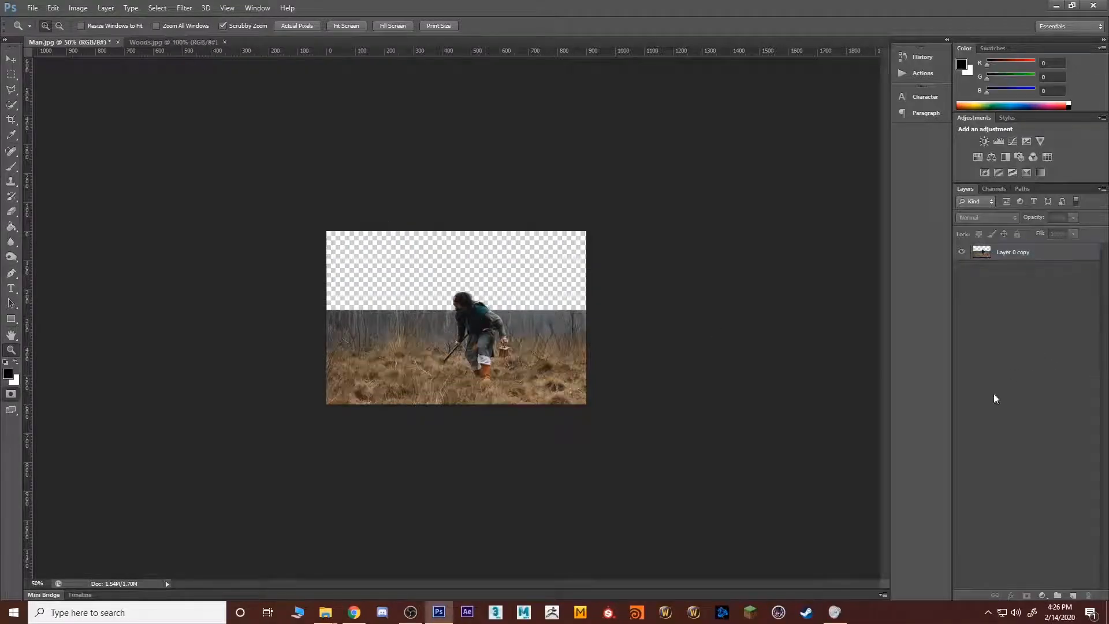
Step: Copy the entire Woods.jpg image into Man.jpg as a new layer and place it beneath Layer 0 copy
left_click(147, 45)
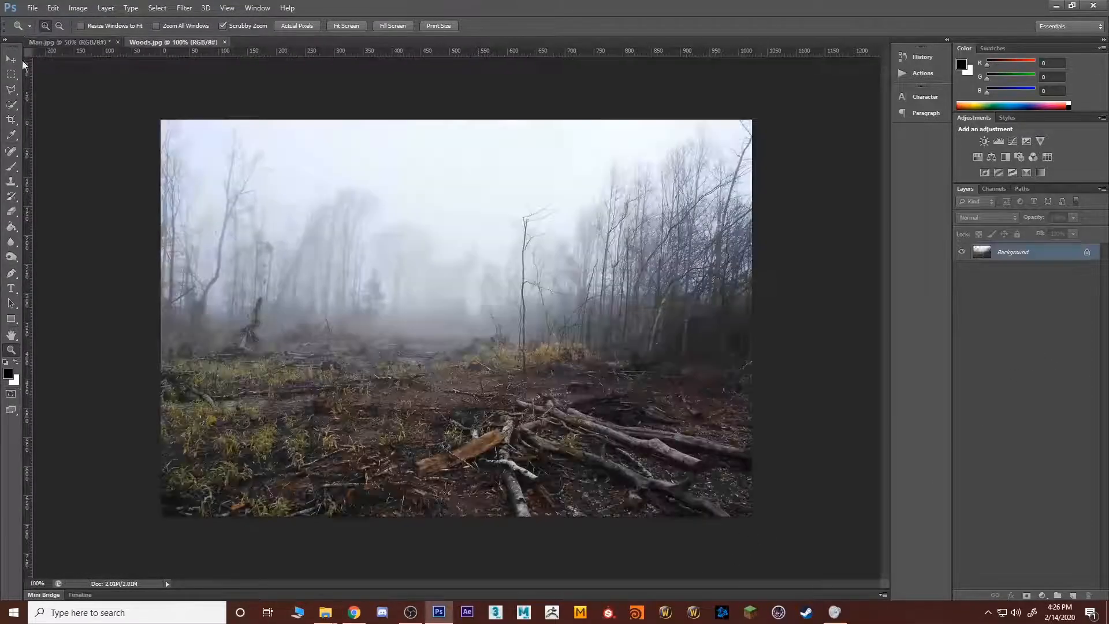
left_click(11, 74)
left_click_drag(150, 103, 892, 525)
key("v")
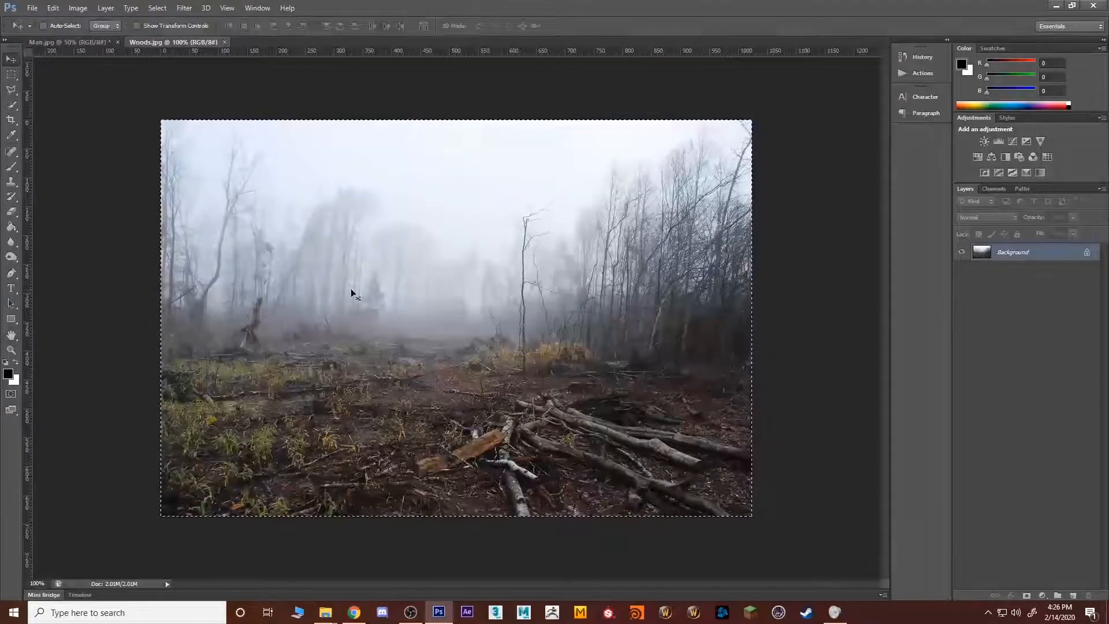
left_click_drag(351, 289, 461, 340)
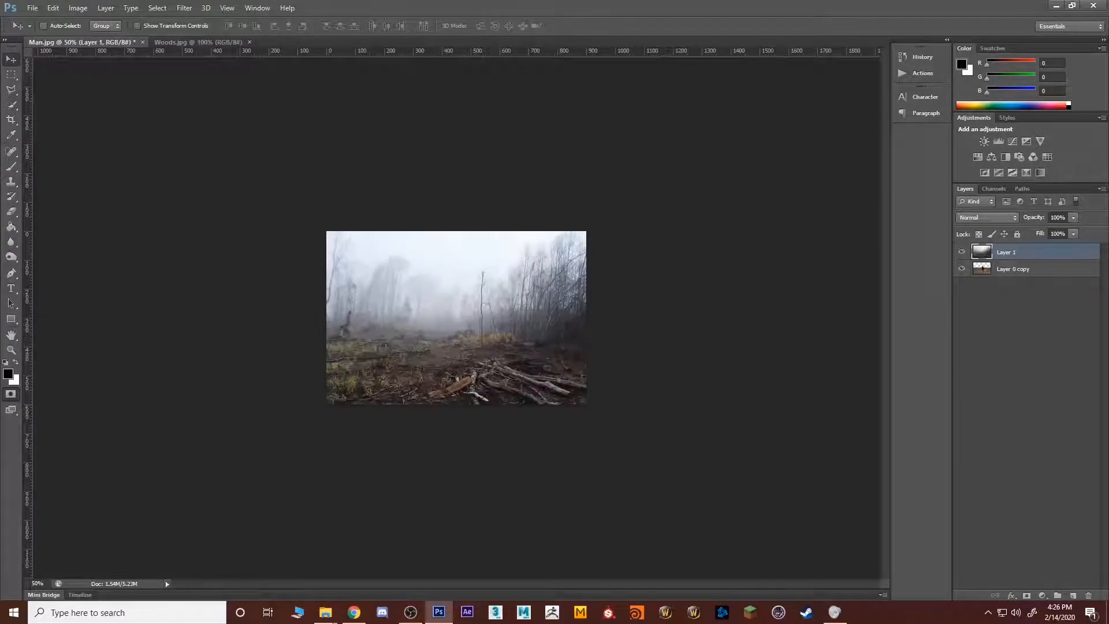
left_click_drag(1027, 263, 1024, 292)
Step: Add a white layer mask to Layer 0 copy
key("z")
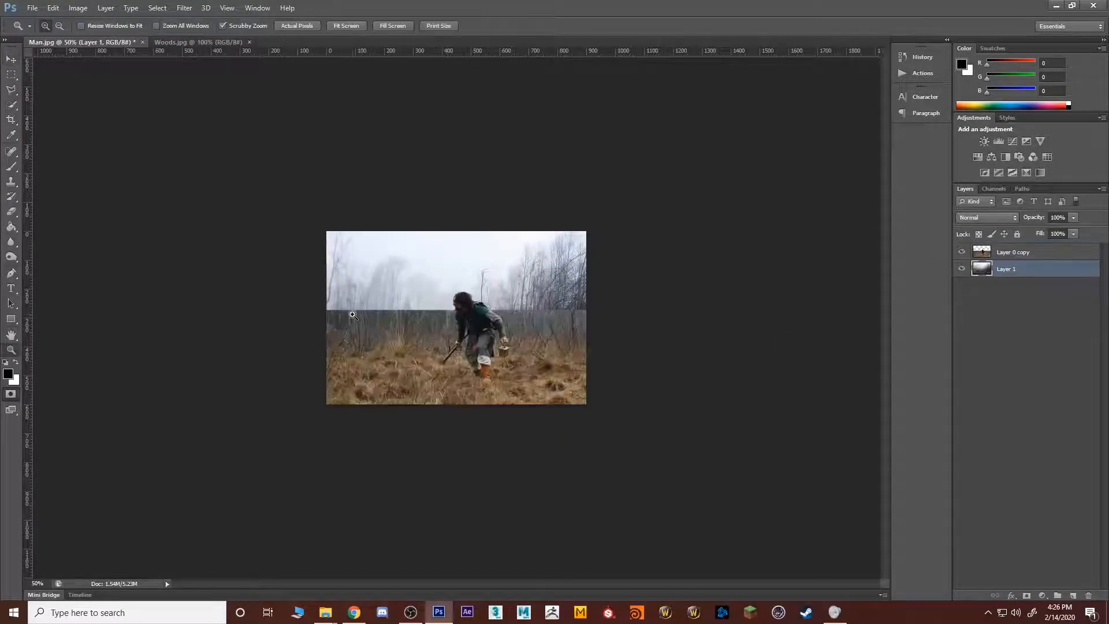
left_click(374, 314)
left_click(374, 314)
left_click(384, 320, "alt")
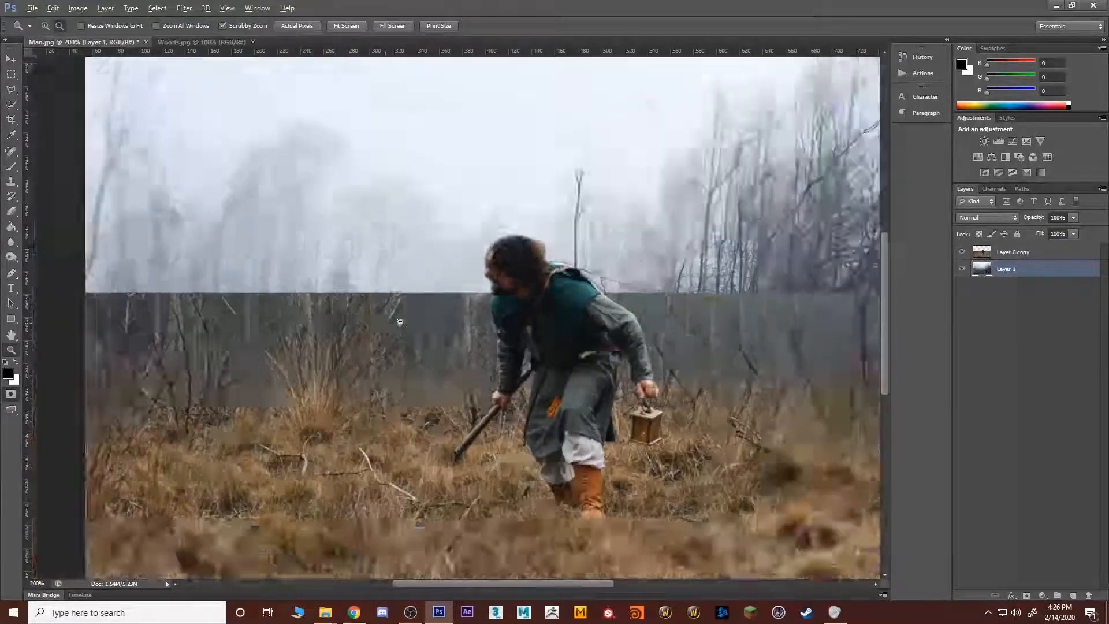
left_click(1089, 349)
left_click(1021, 256)
key("q")
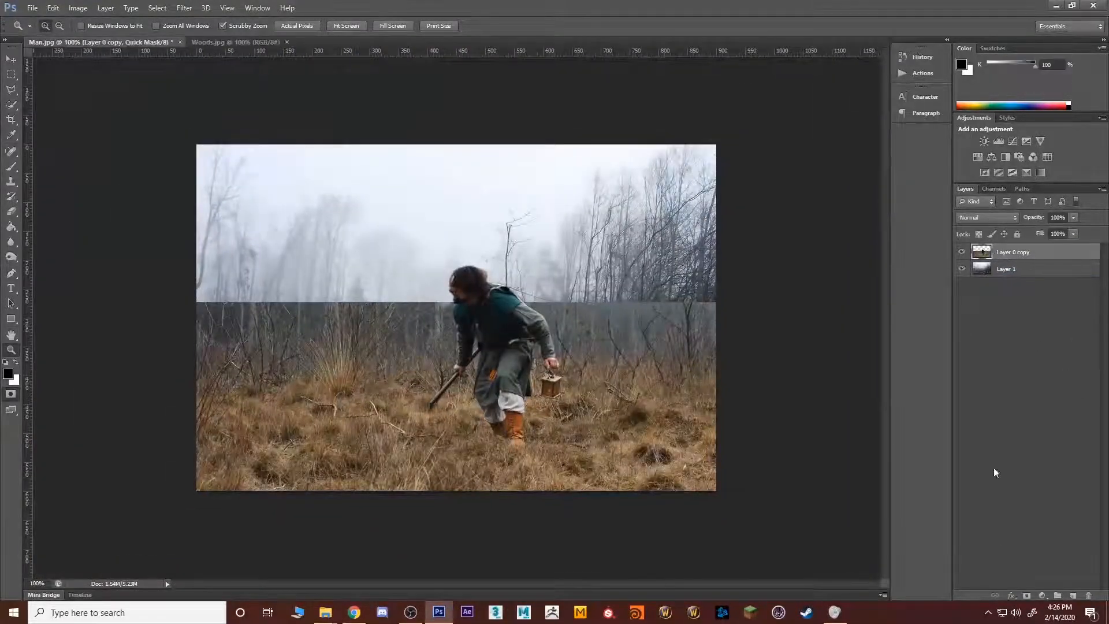
left_click(1028, 595)
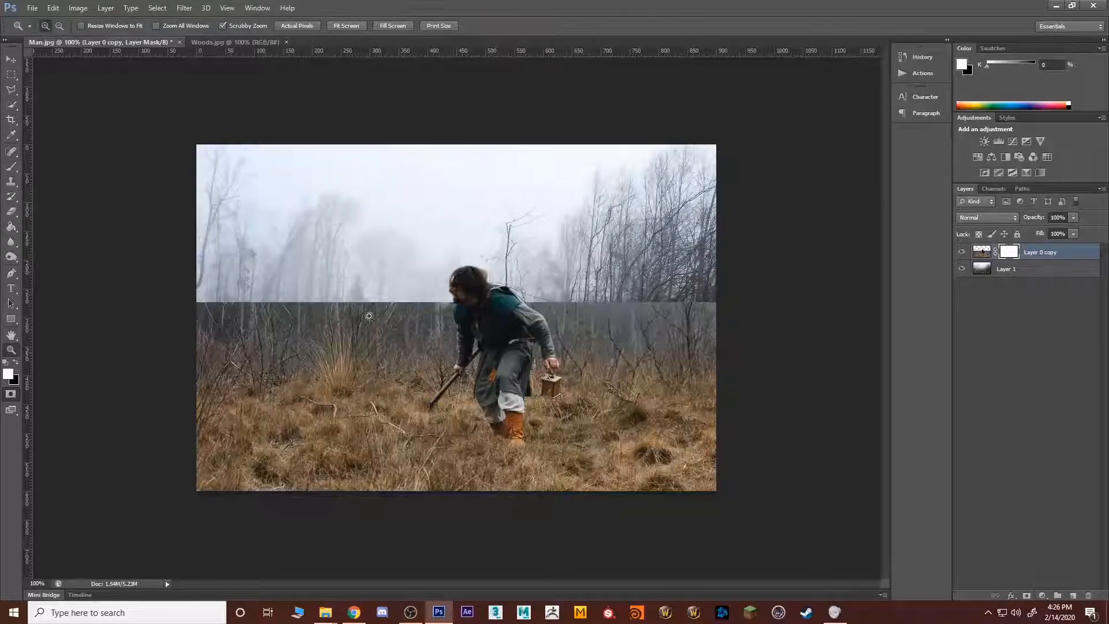
Step: Blend the hard horizon edge on the man's lantern-free side by painting the mask with a black 100 px brush at 15% opacity
key("b")
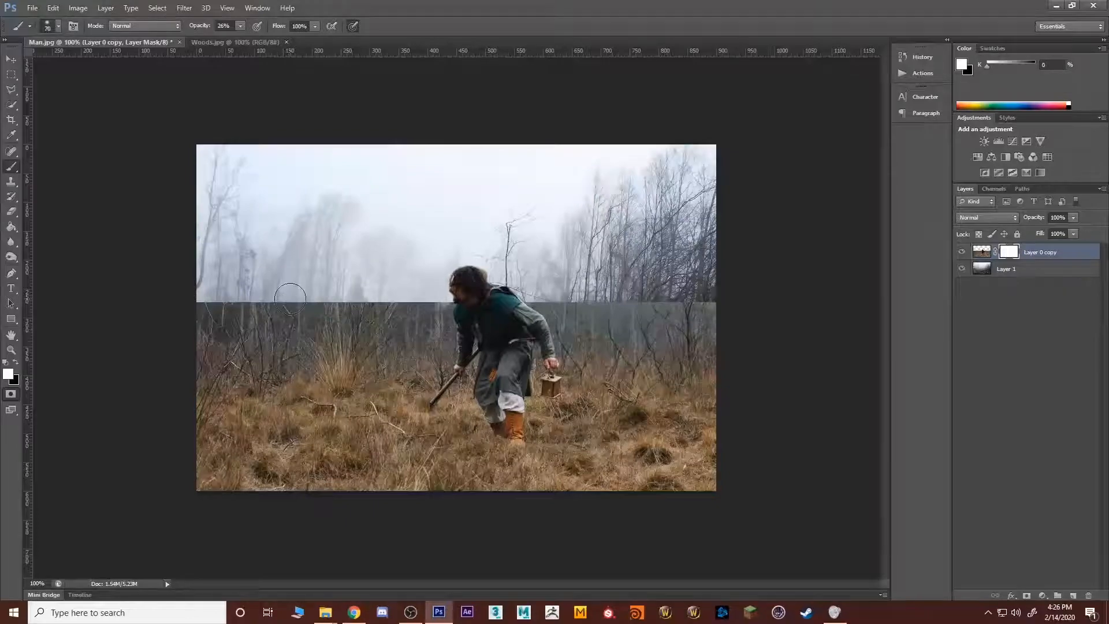
key("bracketright")
key("bracketright")
key("bracketright")
key("x")
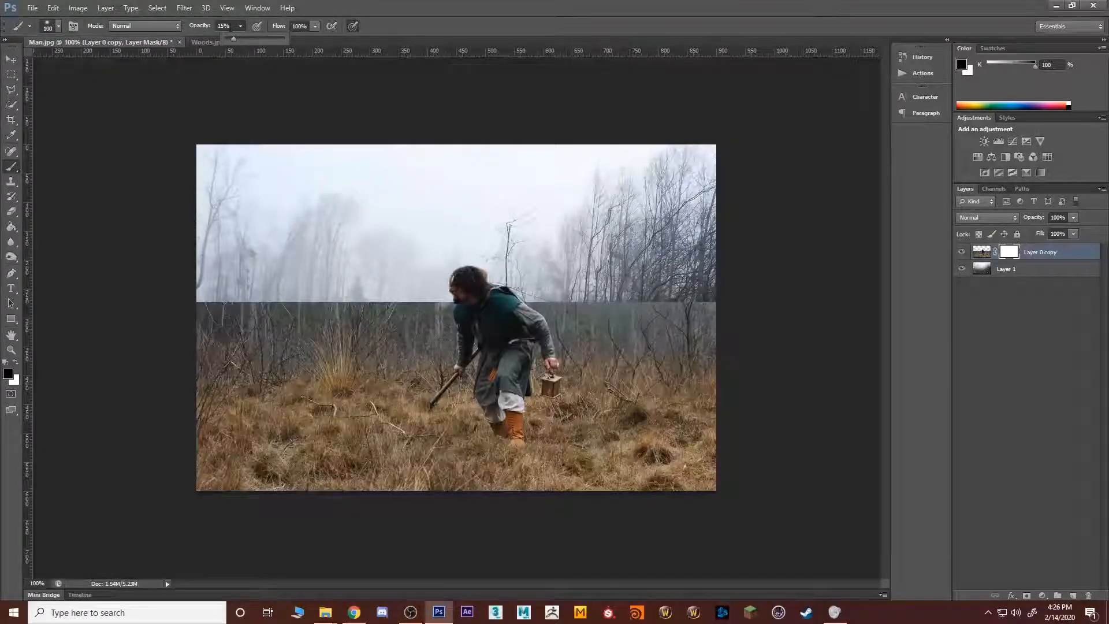
left_click(216, 309)
mouse_move(216, 309)
left_mouse_down()
mouse_move(180, 305)
mouse_move(308, 293)
mouse_move(312, 306)
mouse_move(221, 298)
mouse_move(233, 294)
mouse_move(219, 284)
mouse_move(207, 295)
mouse_move(338, 303)
mouse_move(259, 309)
mouse_move(249, 299)
mouse_move(309, 286)
mouse_move(342, 289)
mouse_move(278, 298)
mouse_move(428, 300)
mouse_move(199, 298)
mouse_move(396, 288)
mouse_move(192, 301)
mouse_move(282, 279)
mouse_move(338, 283)
mouse_move(282, 304)
mouse_move(267, 328)
mouse_move(317, 332)
mouse_move(394, 285)
left_mouse_up()
Step: Enlarge the brush to 175 px and paint the mask black along the forest edge behind the man, out to the image border
key("bracketright")
key("bracketright")
key("bracketright")
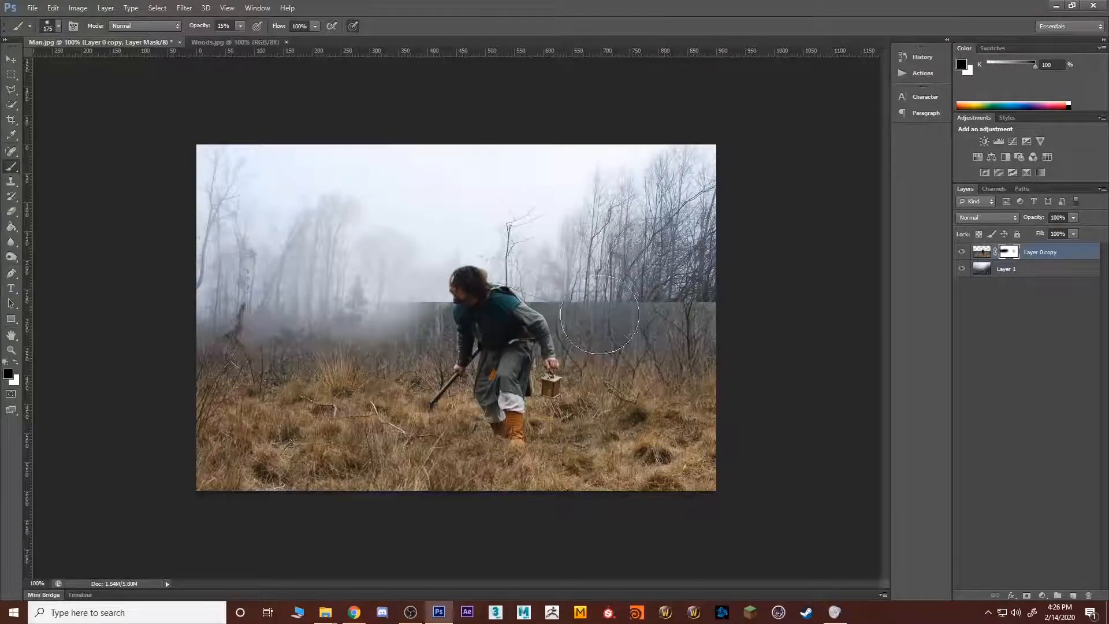
mouse_move(599, 315)
left_mouse_down()
mouse_move(631, 298)
mouse_move(575, 302)
mouse_move(703, 305)
mouse_move(680, 290)
mouse_move(722, 289)
left_mouse_up()
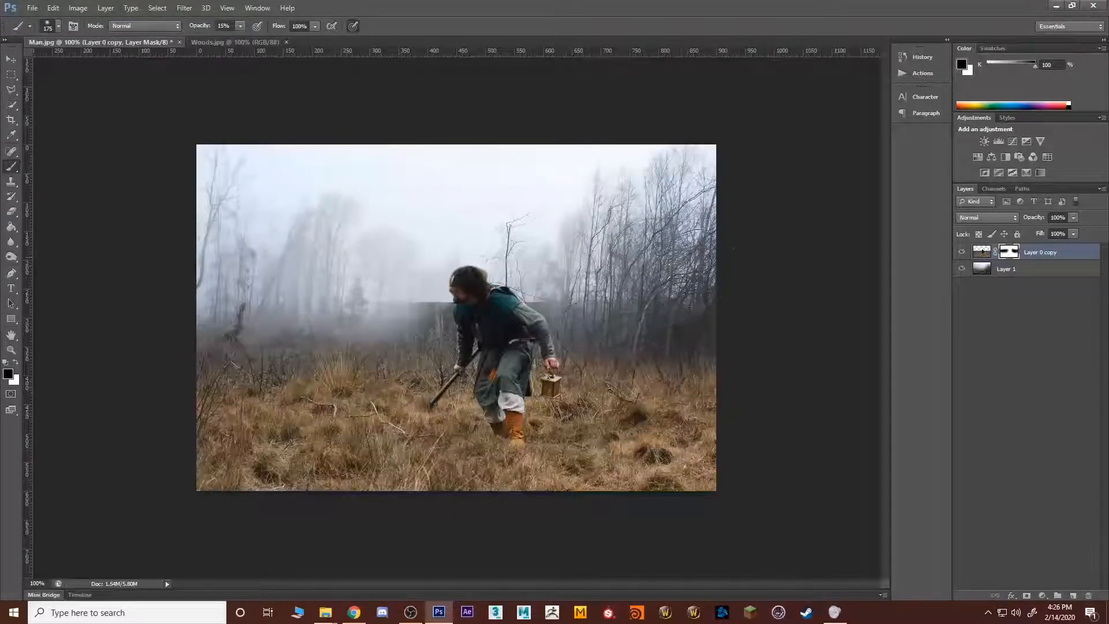
Step: Select the man's head, body and tunic with the Quick Selection tool, and invert the selection to protect him
key("z")
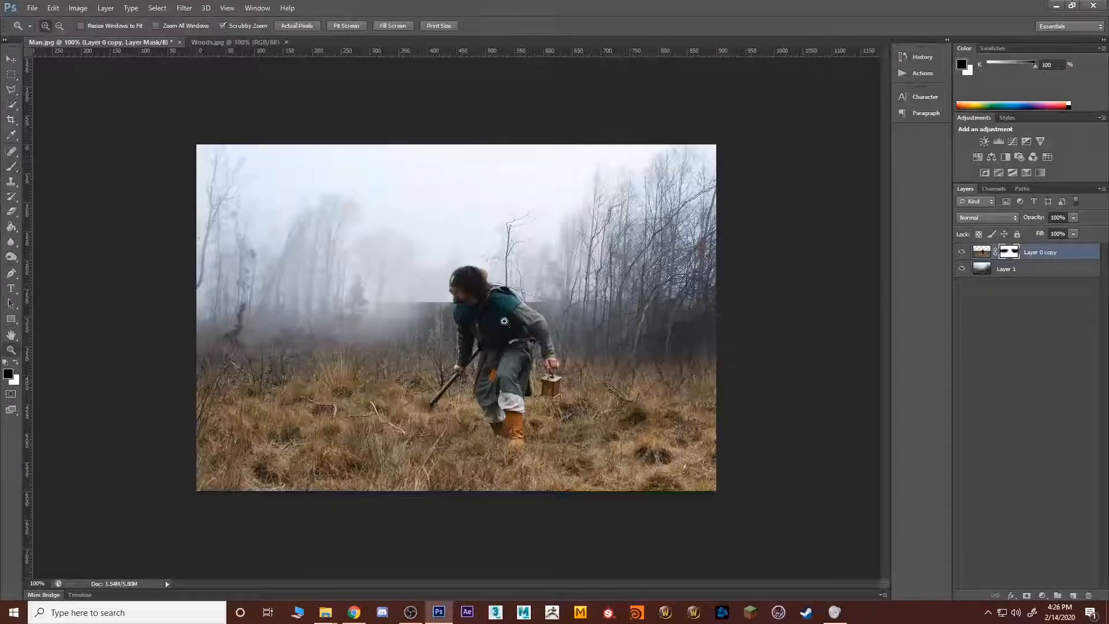
left_click_drag(488, 328, 488, 328)
left_click(488, 327, "alt")
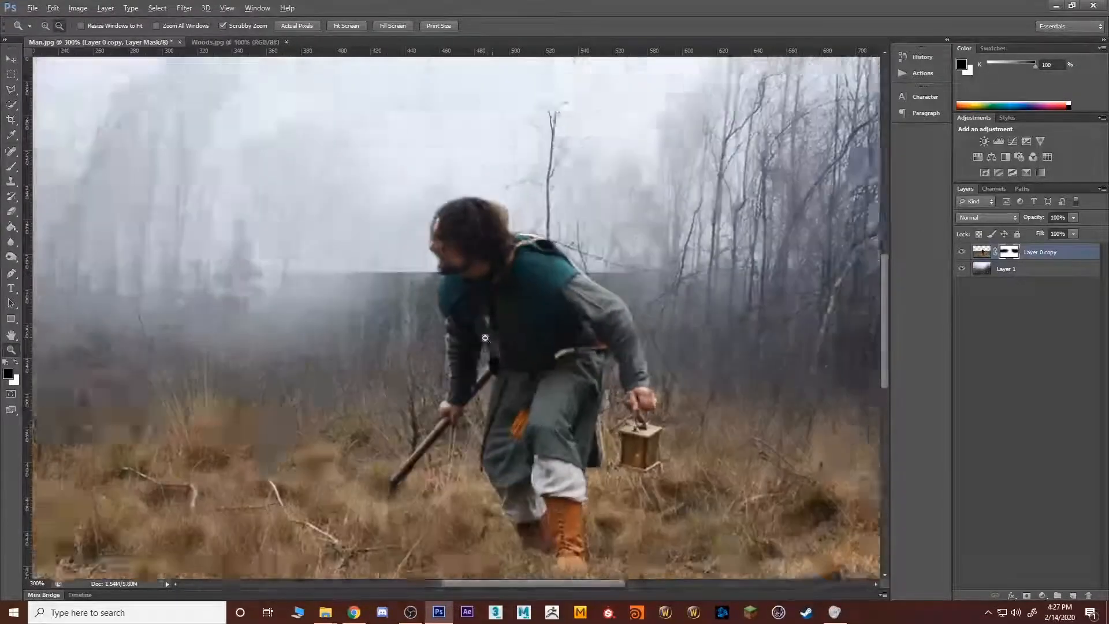
left_click(11, 104)
mouse_move(505, 447)
left_mouse_down()
mouse_move(523, 398)
mouse_move(510, 319)
left_mouse_up()
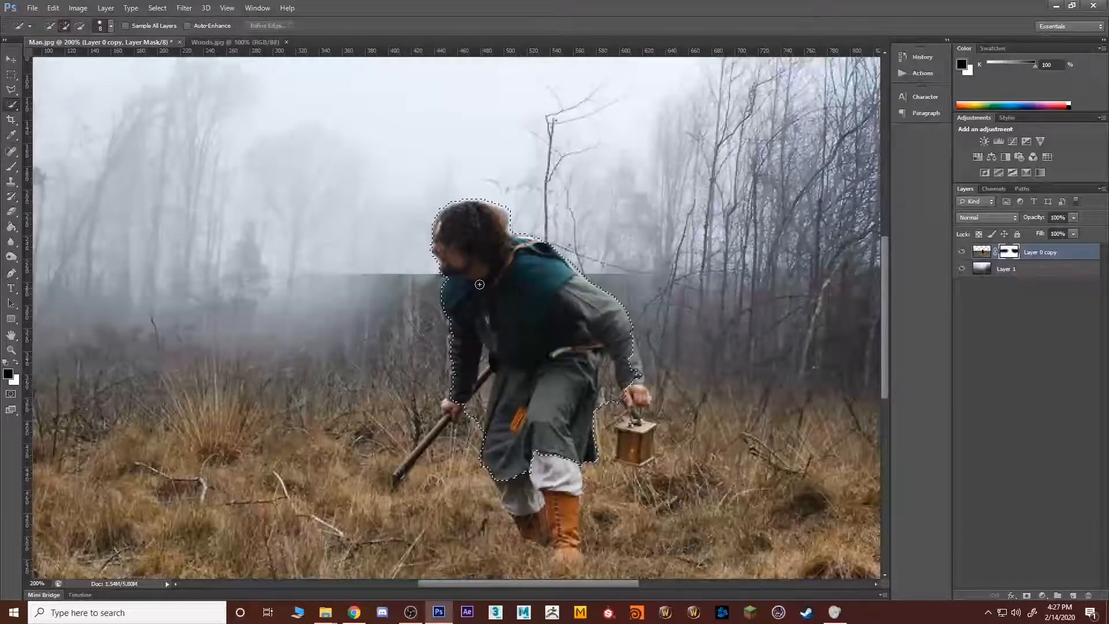
key("alt")
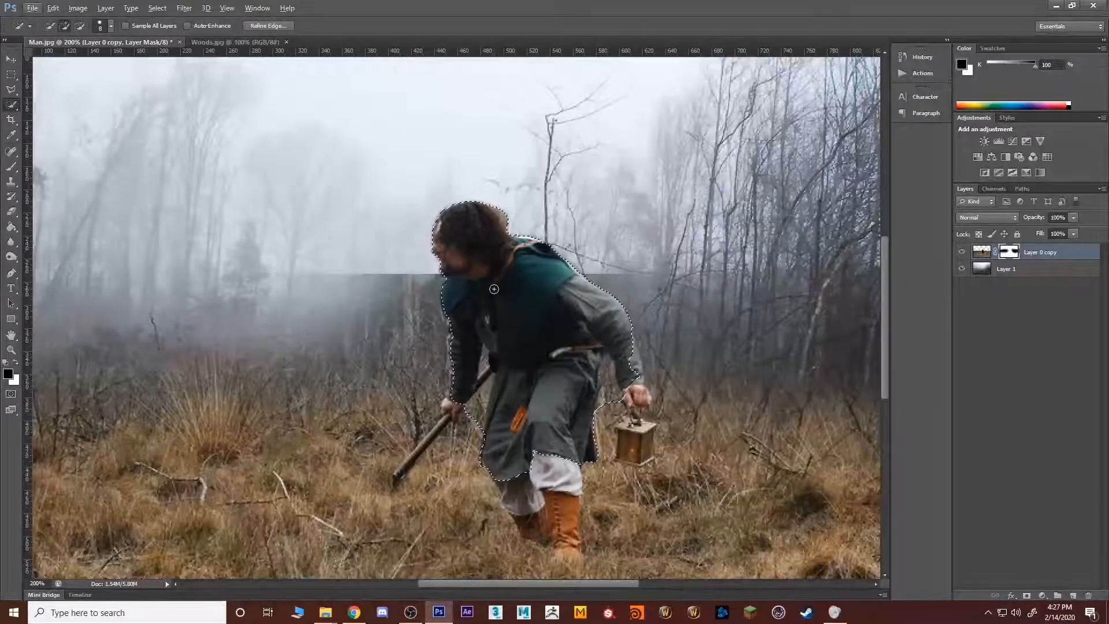
left_click(159, 9)
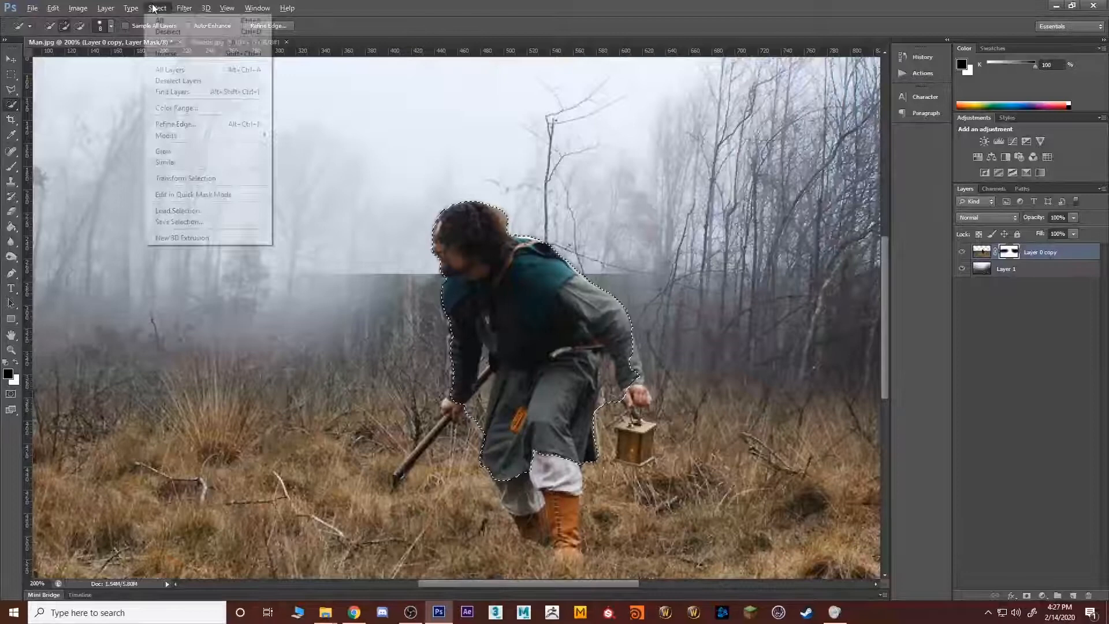
left_click(167, 54)
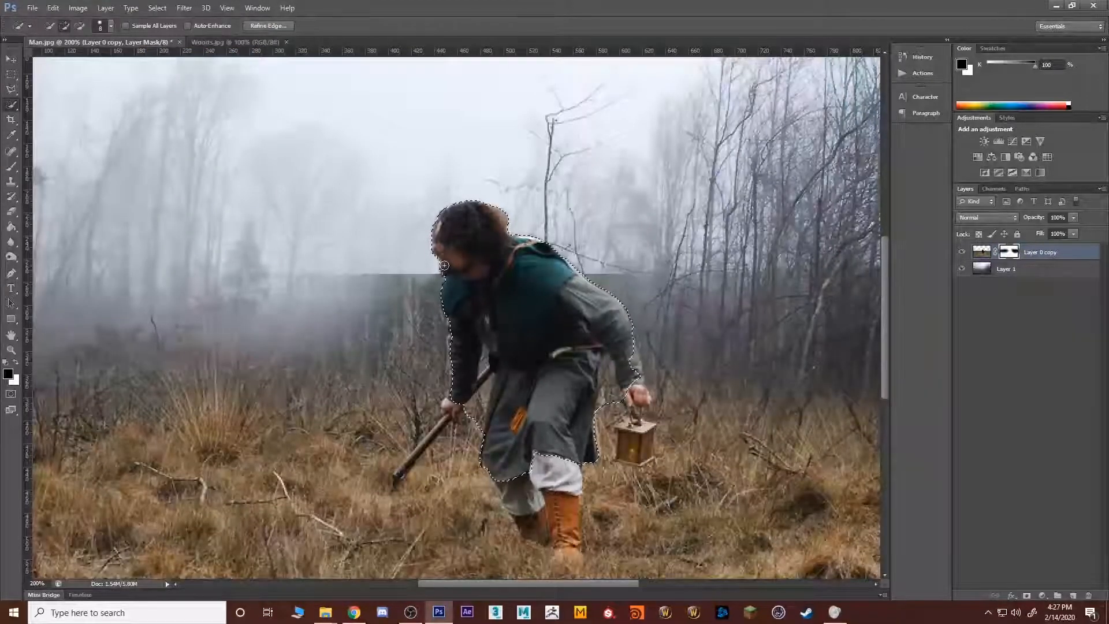
Step: Paint black on the mask around the man's head and back to hide the remaining horizon edge, raising brush opacity to 32%
key("b")
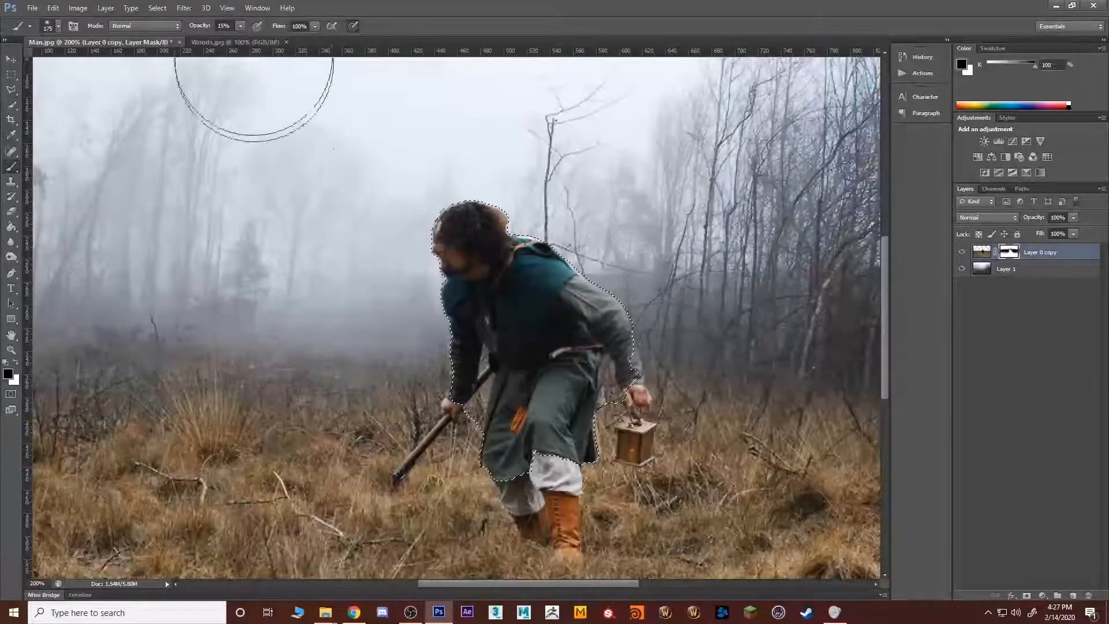
left_click(241, 26)
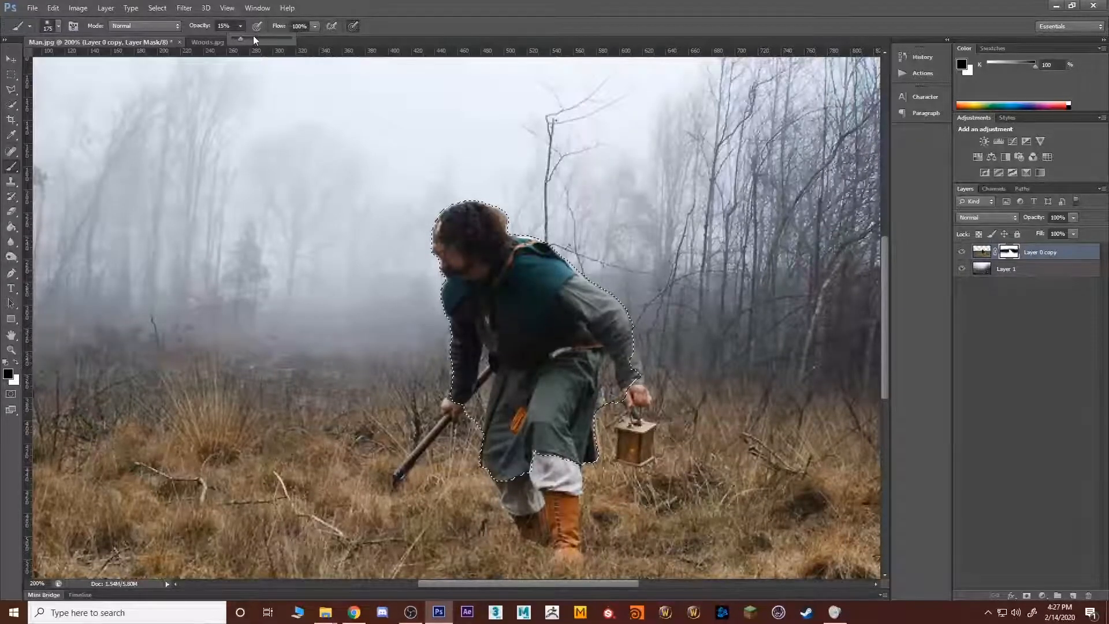
left_click_drag(250, 39, 250, 40)
left_click(592, 244)
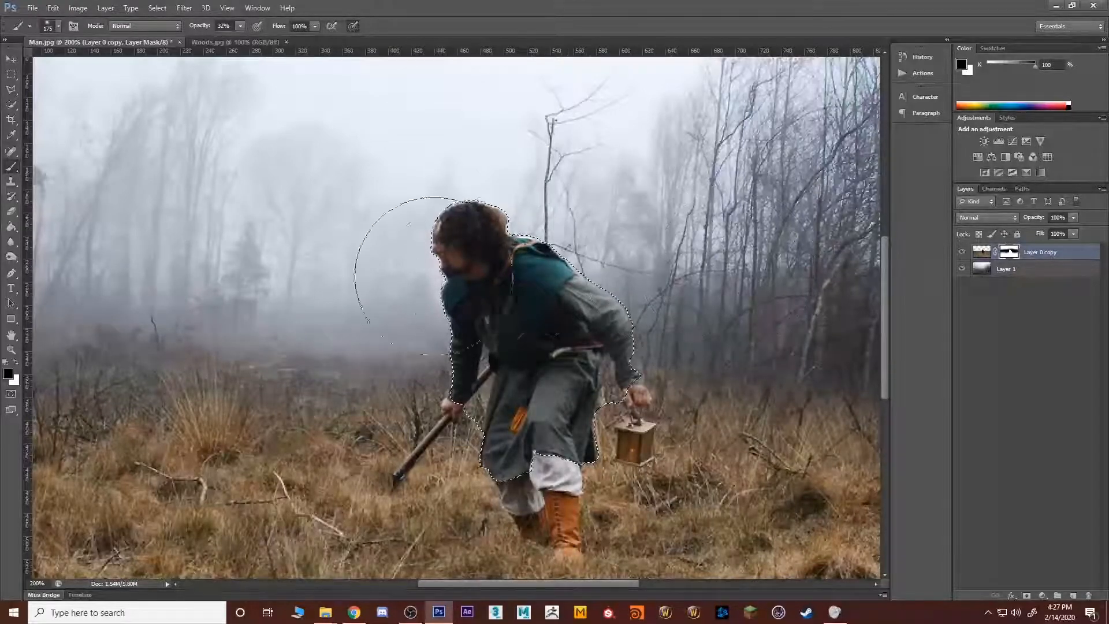
Step: Clear the selection around the man and swap the painting colour to white
key("x")
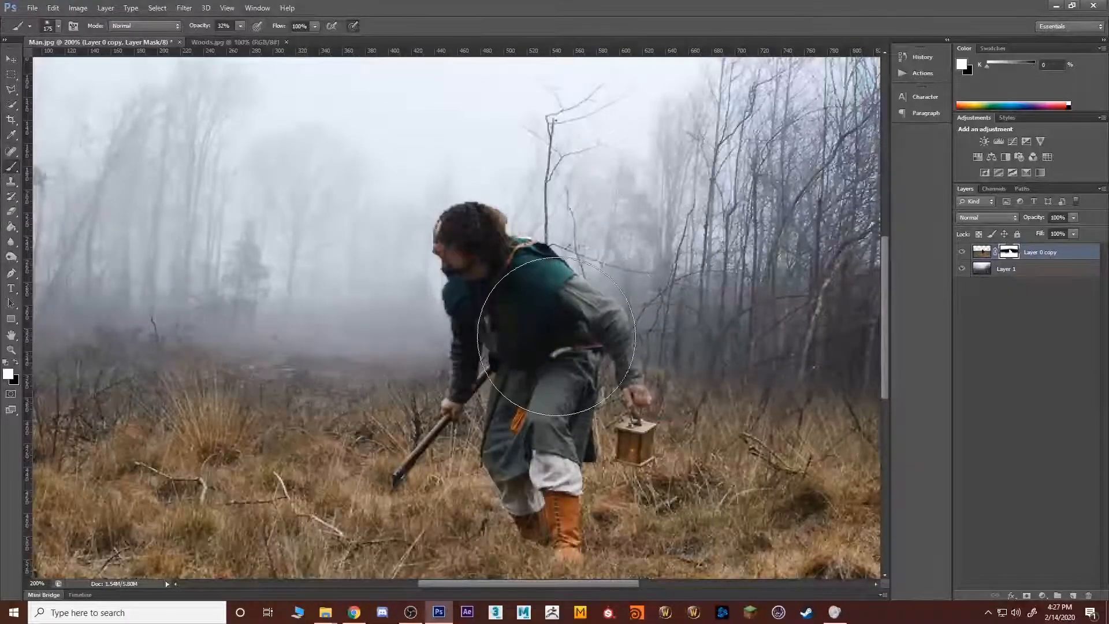
key("z")
left_click(541, 346, "alt")
left_click(541, 345, "alt")
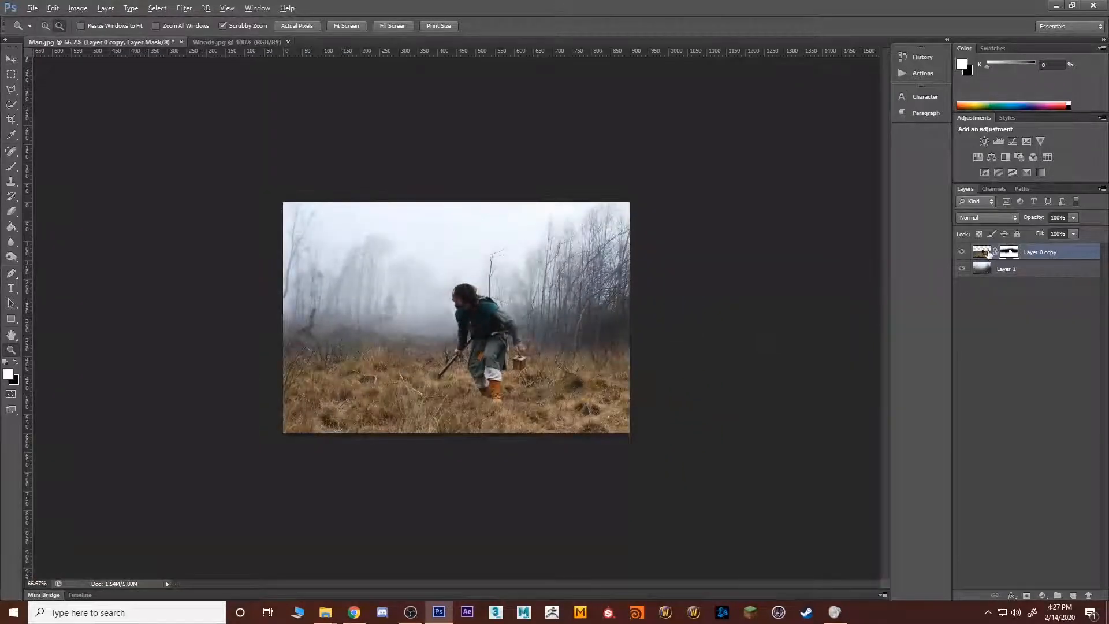
Step: Examine the layer mask on its own and compare it with the full composite
left_click(1010, 252, "alt")
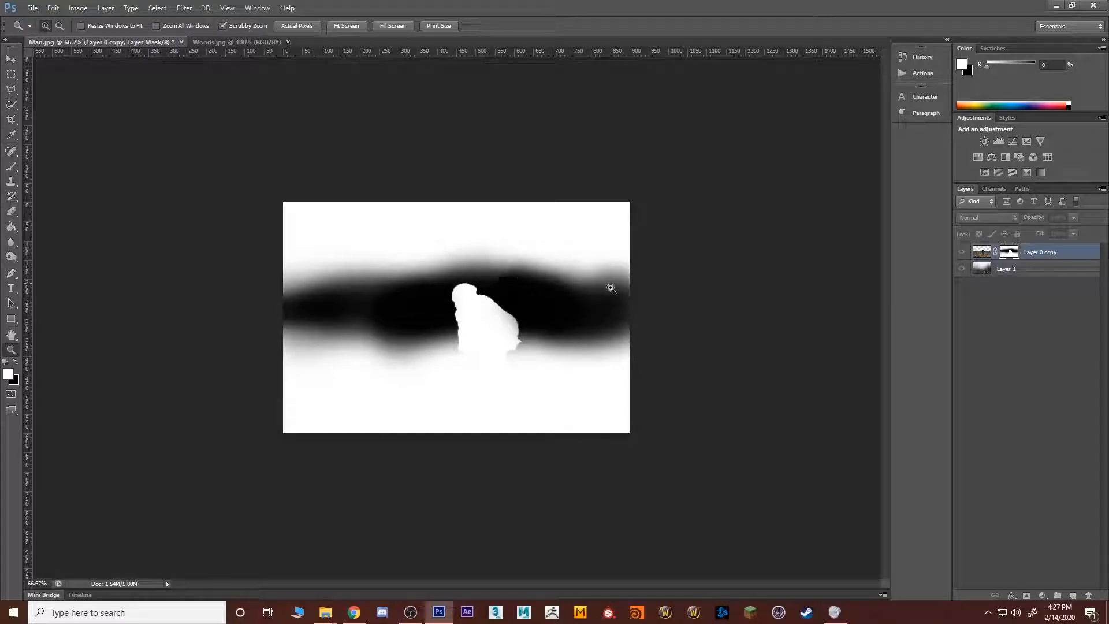
left_click(1033, 252, "alt")
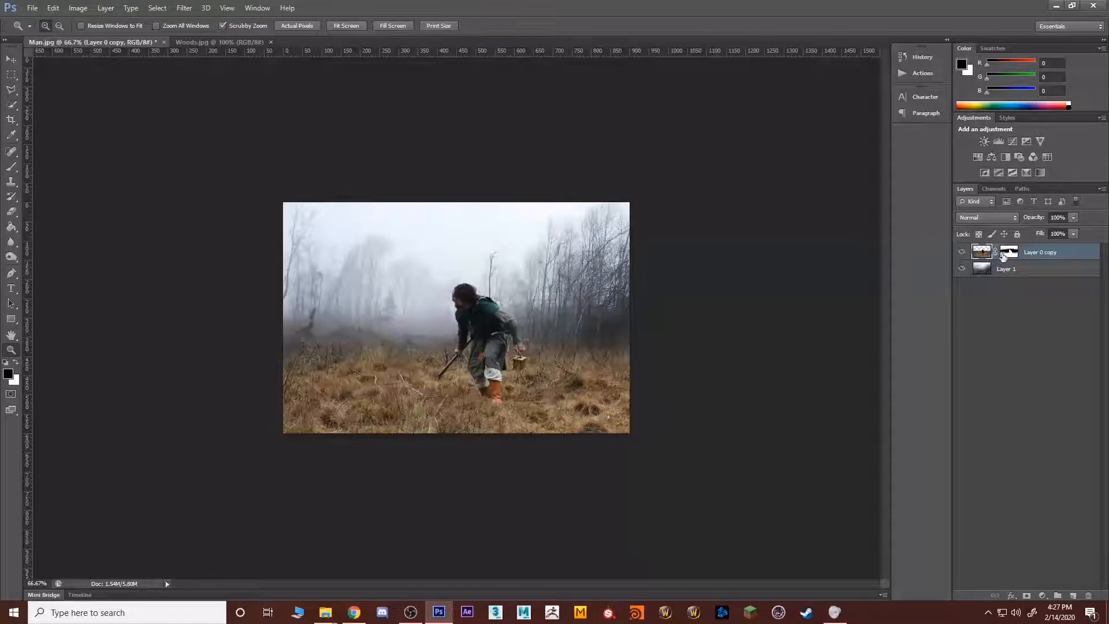
left_click(1008, 253)
left_click(1010, 254, "alt")
left_click(1012, 255, "alt")
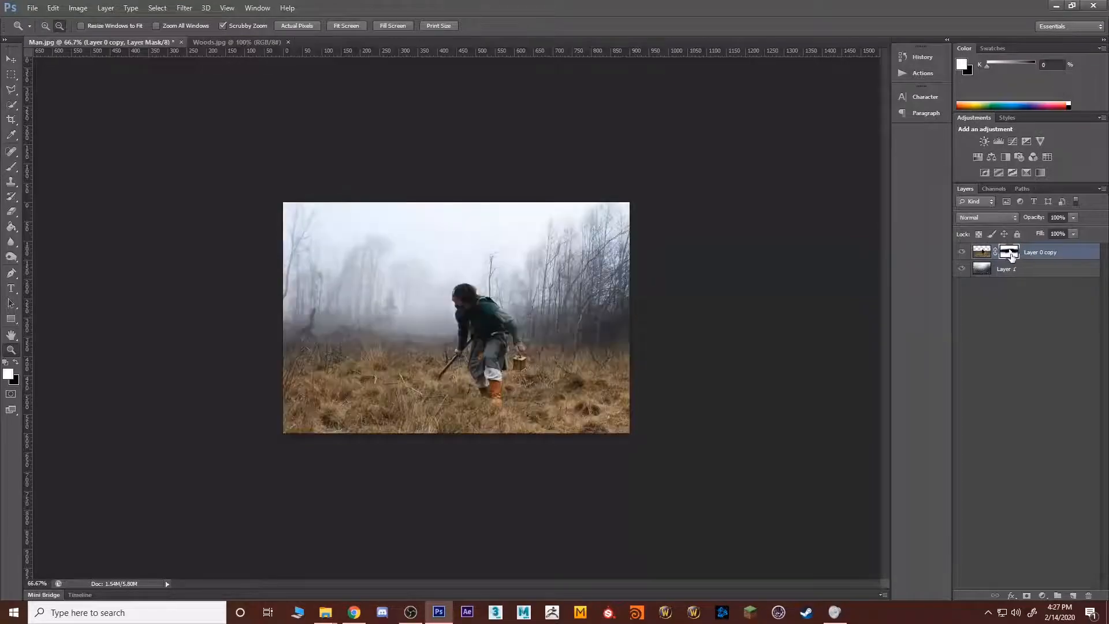
left_click(1011, 256, "alt")
left_click(1011, 256, "alt")
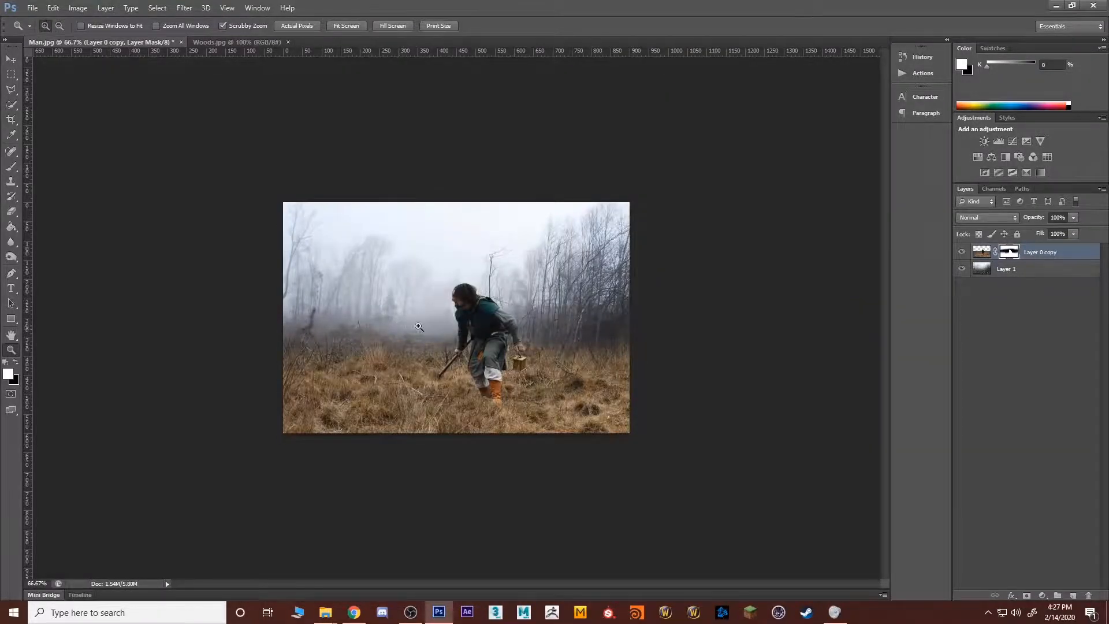
Step: Merge the masked man layer and the woods layer beneath it into a single layer
left_click(442, 361)
left_click(447, 368)
left_click(448, 368, "alt")
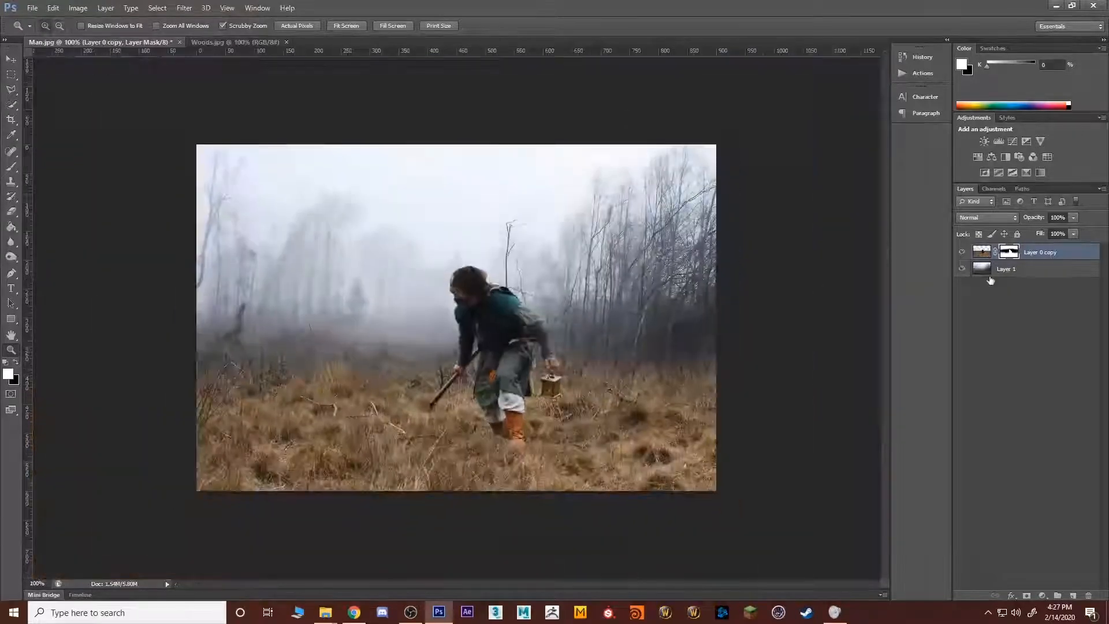
left_click(1009, 270, "shift")
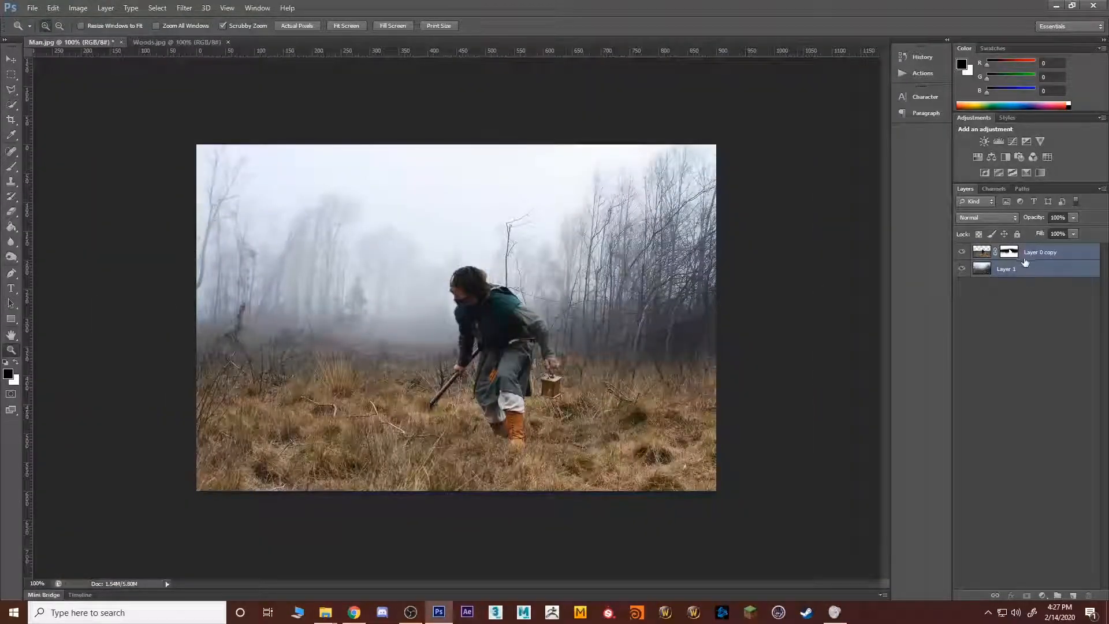
right_click(1009, 288)
right_click(992, 268)
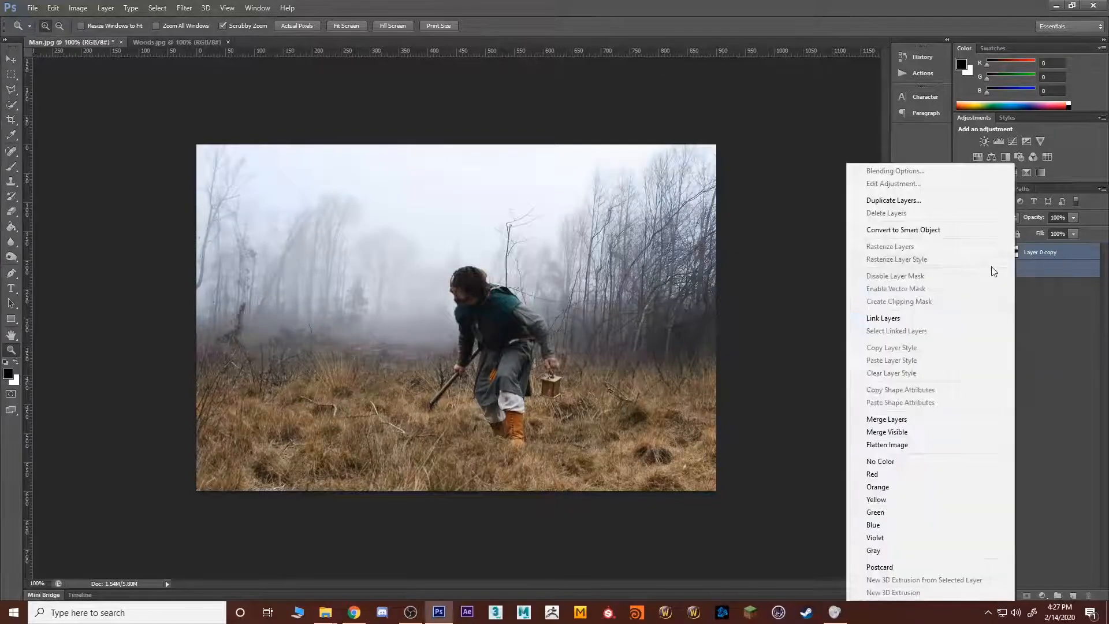
left_click(897, 424)
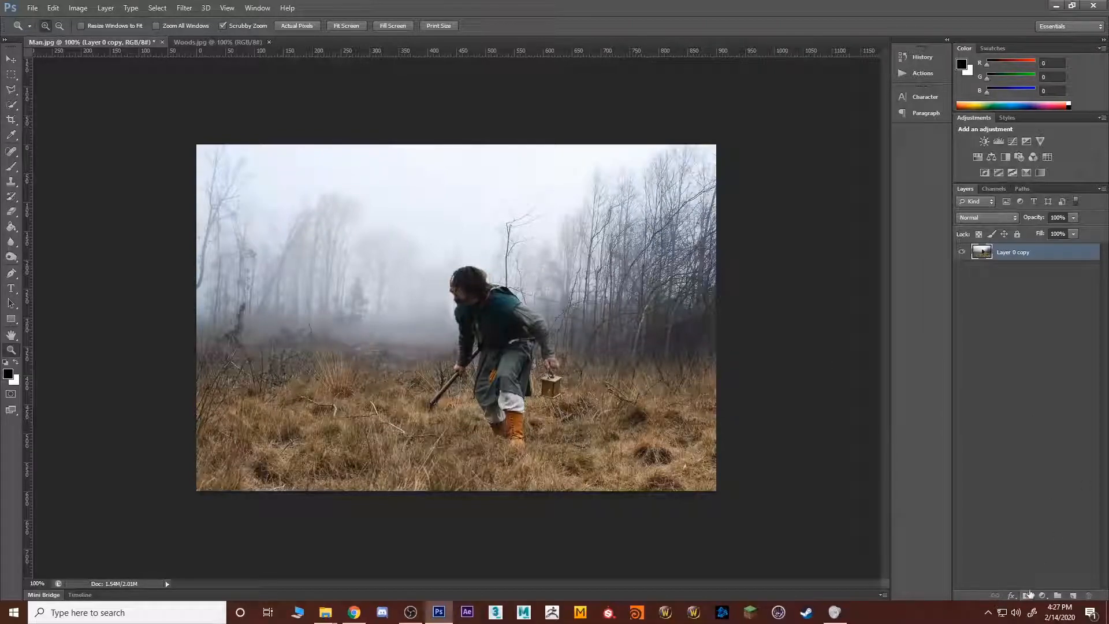
Step: Add an Exposure adjustment layer above the merged image with the exposure set to -5.45
left_click(1043, 597)
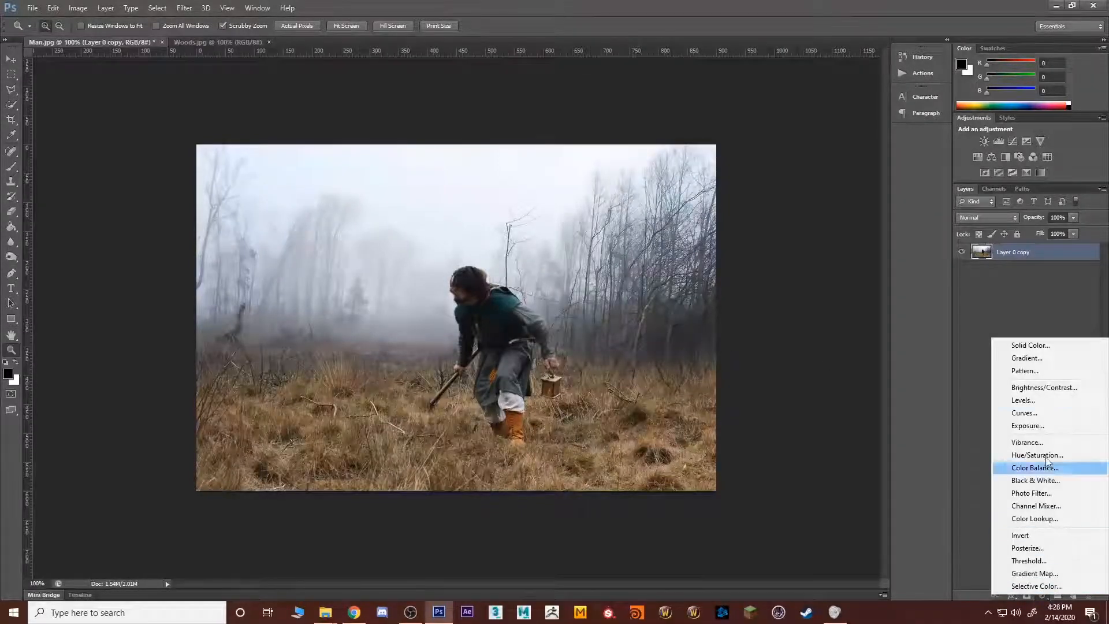
left_click(1045, 427)
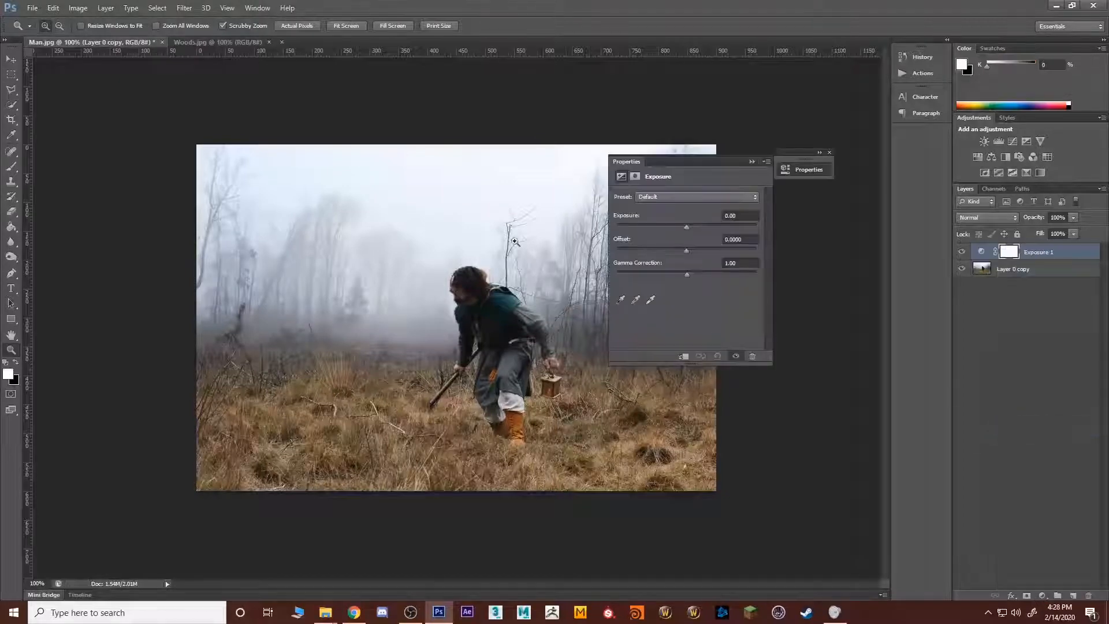
left_click_drag(637, 227, 641, 225)
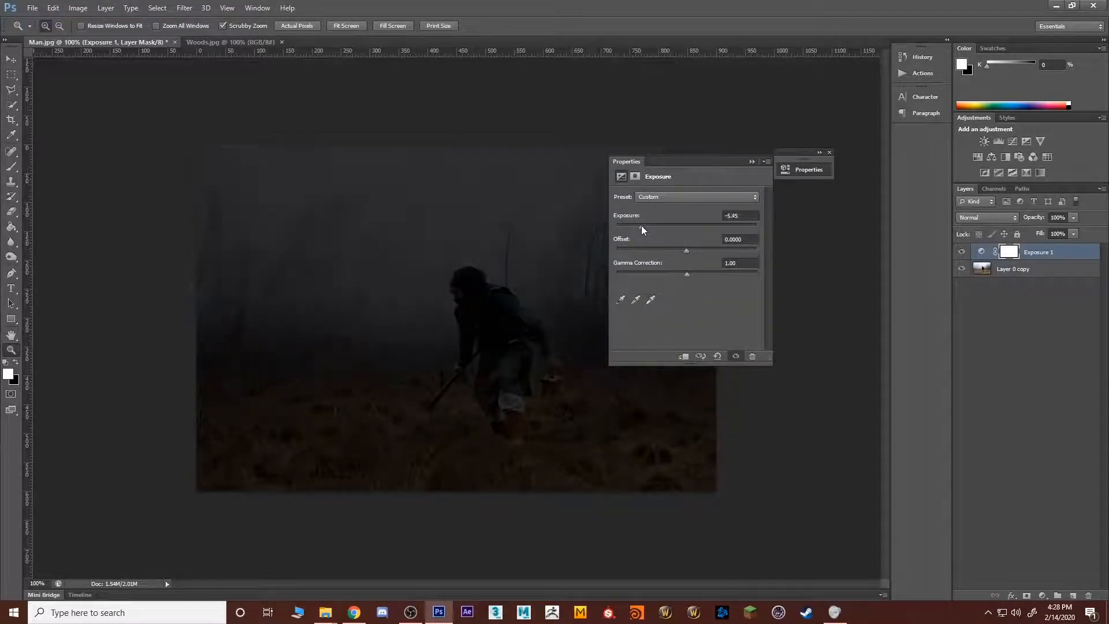
left_click(1032, 349)
left_click(751, 161)
Step: Paint black on the Exposure mask with a 150 px brush at 12% opacity to light the man and the grass around his legs
key("b")
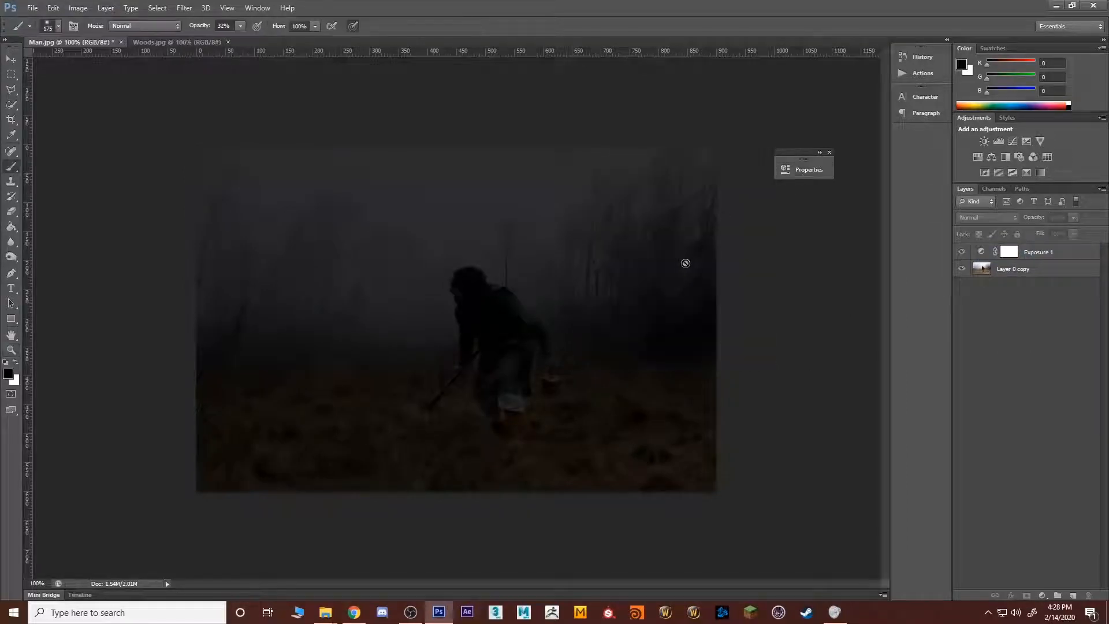
left_click(1023, 251)
key("x")
key("bracketright")
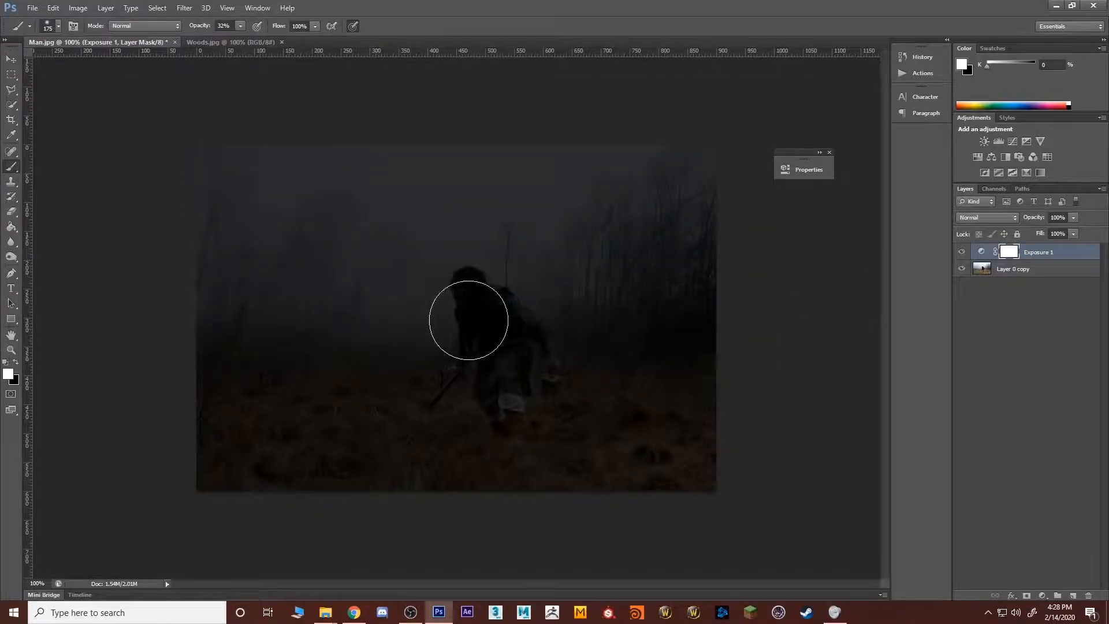
key("bracketright")
key("bracketright")
key("bracketleft")
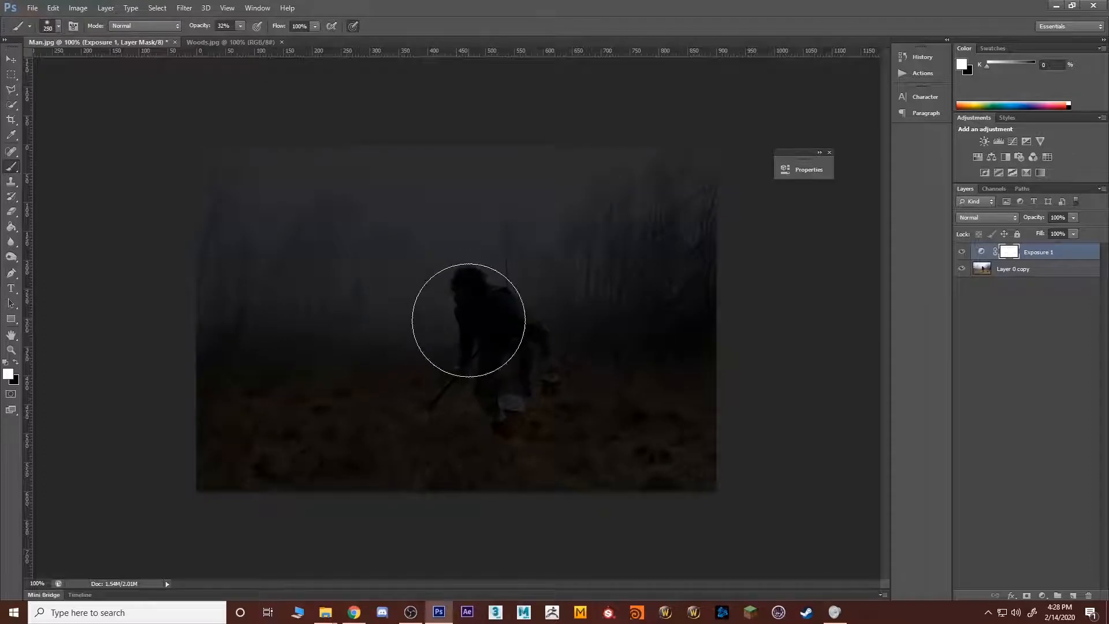
key("bracketleft")
key("bracketleft")
key("x")
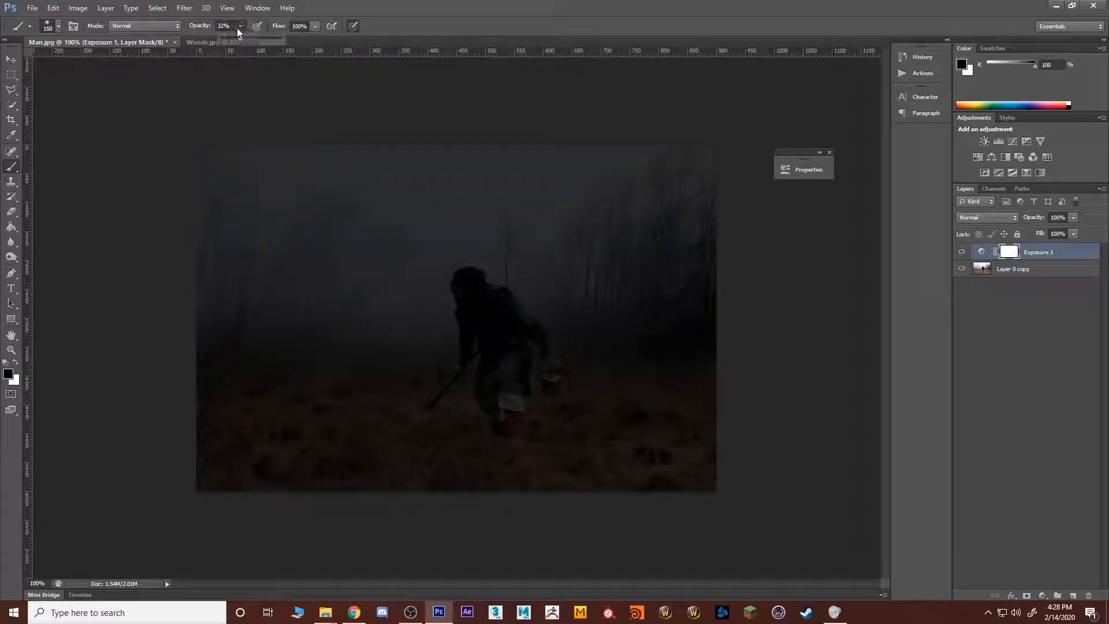
left_click_drag(237, 27, 227, 38)
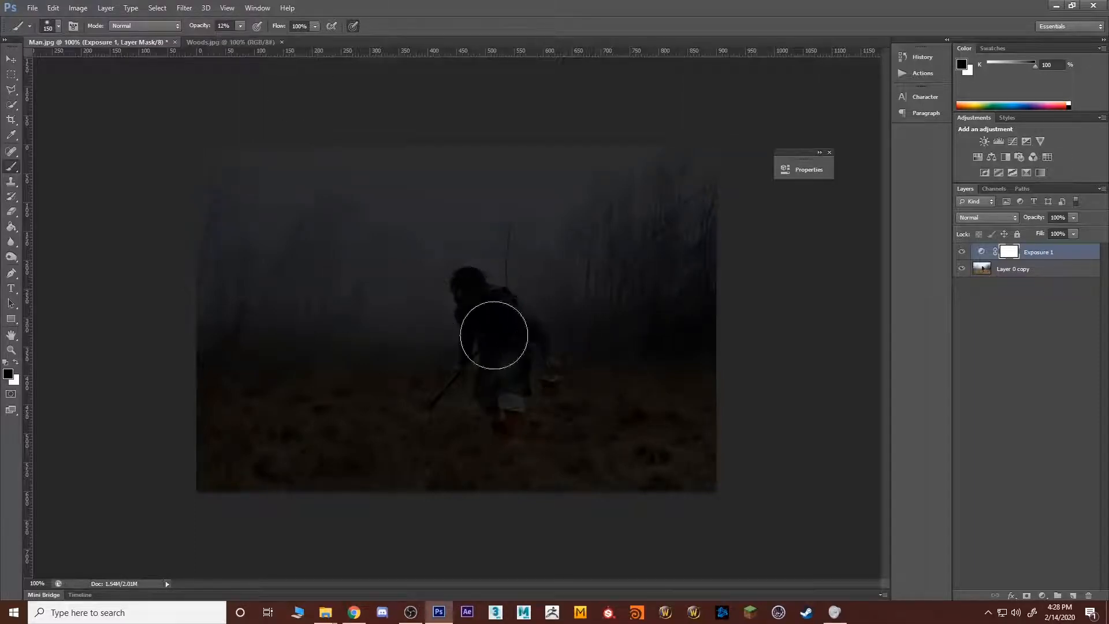
mouse_move(494, 335)
left_mouse_down()
mouse_move(500, 364)
mouse_move(523, 355)
mouse_move(494, 303)
mouse_move(506, 432)
mouse_move(492, 414)
mouse_move(543, 433)
mouse_move(594, 418)
mouse_move(440, 408)
mouse_move(485, 424)
mouse_move(624, 432)
mouse_move(546, 440)
mouse_move(553, 432)
mouse_move(481, 426)
left_mouse_up()
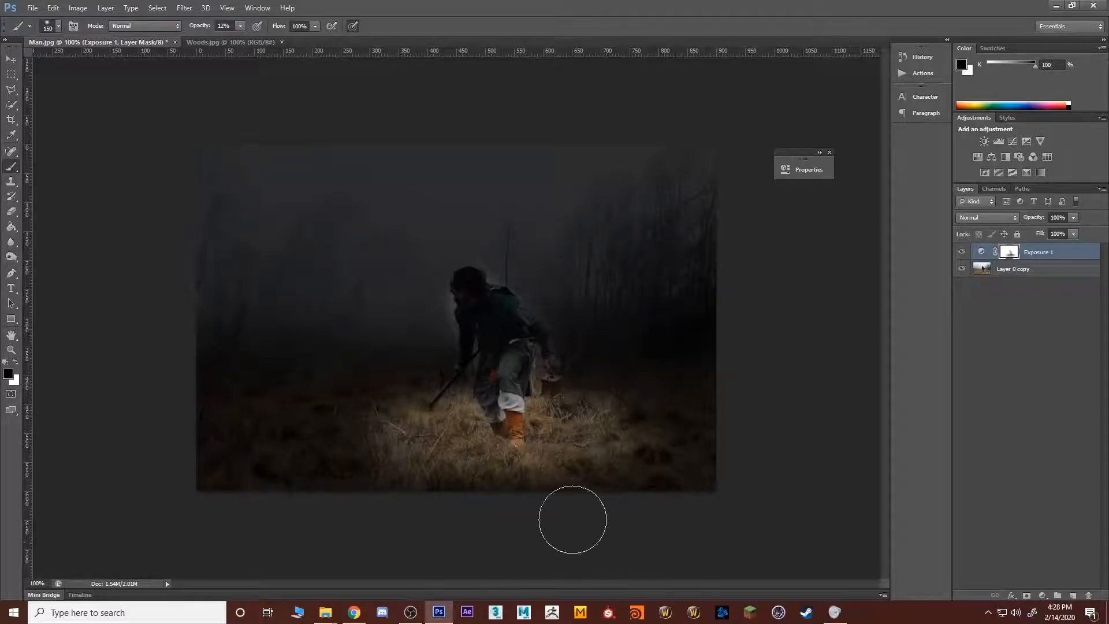
mouse_move(545, 448)
left_mouse_down()
mouse_move(508, 313)
mouse_move(466, 294)
mouse_move(520, 391)
mouse_move(505, 409)
mouse_move(490, 324)
left_mouse_up()
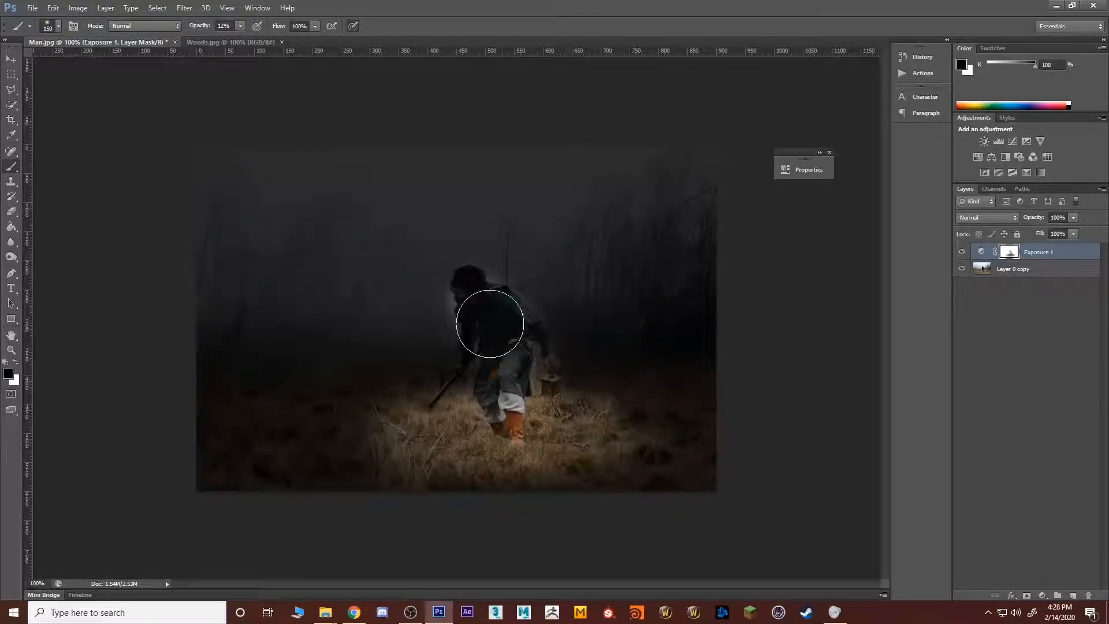
Step: Touch up the Exposure mask with a 30 px brush, painting white to darken the halo in front of the man's face and chest
key("z")
left_click(448, 298)
left_click(448, 298)
left_click(446, 298)
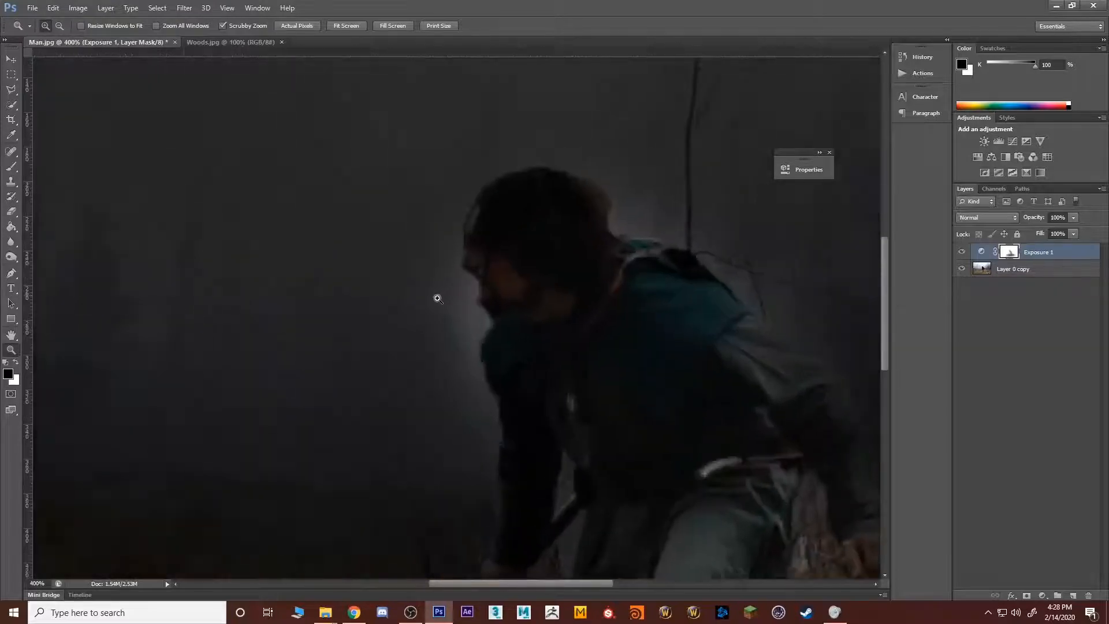
key("b")
key("bracketleft")
key("bracketleft")
key("bracketleft")
key("bracketleft")
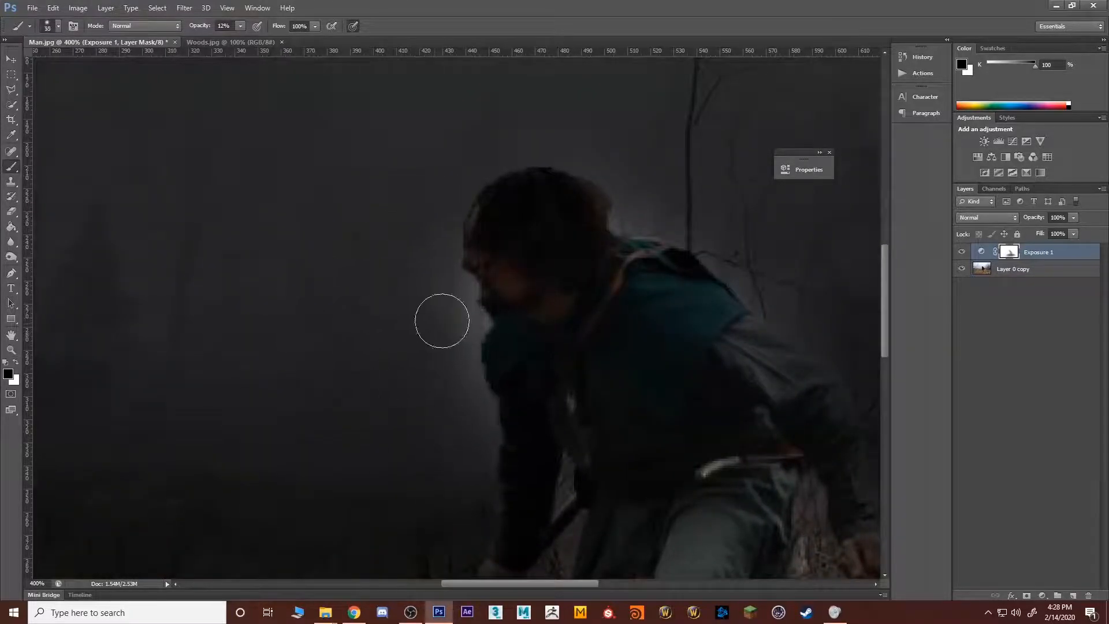
key("bracketleft")
key("bracketleft")
mouse_move(448, 289)
left_mouse_down()
mouse_move(455, 342)
mouse_move(438, 317)
mouse_move(450, 314)
mouse_move(476, 374)
mouse_move(448, 308)
left_mouse_up()
key("x")
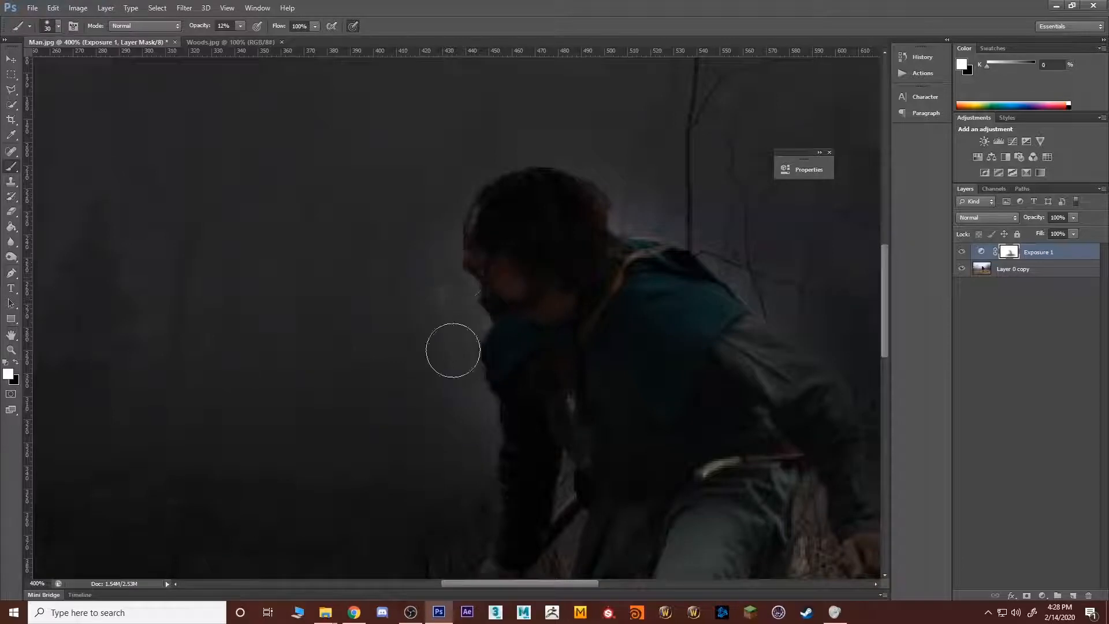
key("bracketright")
mouse_move(474, 368)
left_mouse_down()
mouse_move(474, 408)
mouse_move(532, 160)
mouse_move(608, 198)
mouse_move(594, 219)
mouse_move(602, 208)
mouse_move(765, 321)
mouse_move(643, 250)
mouse_move(447, 205)
left_mouse_up()
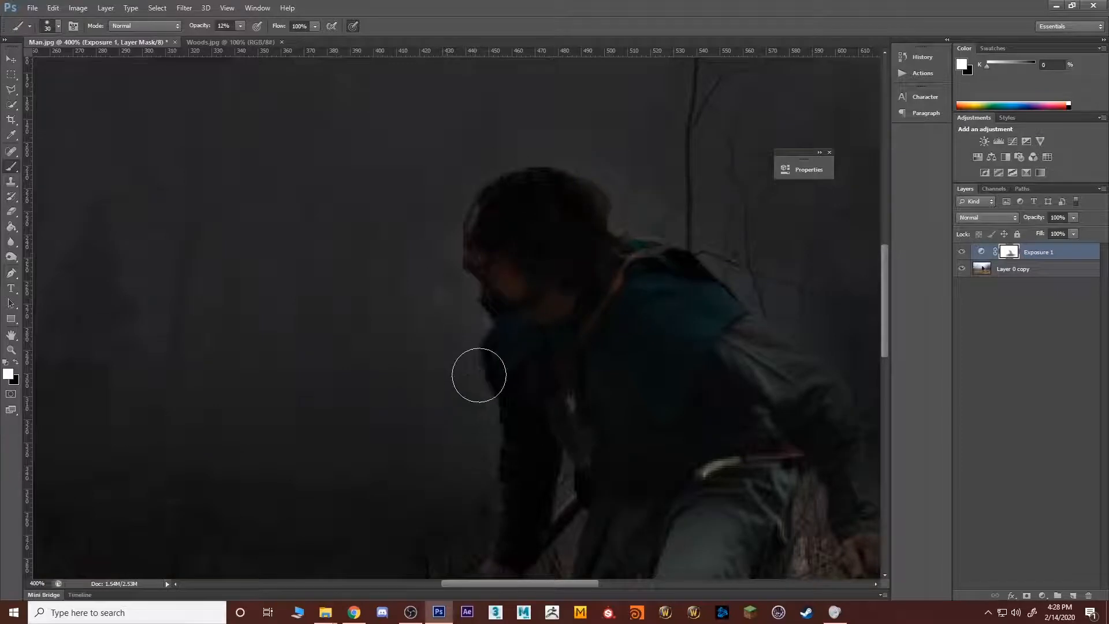
Step: Examine the lighting across the whole darkened composite
key("z")
left_click(496, 377, "alt")
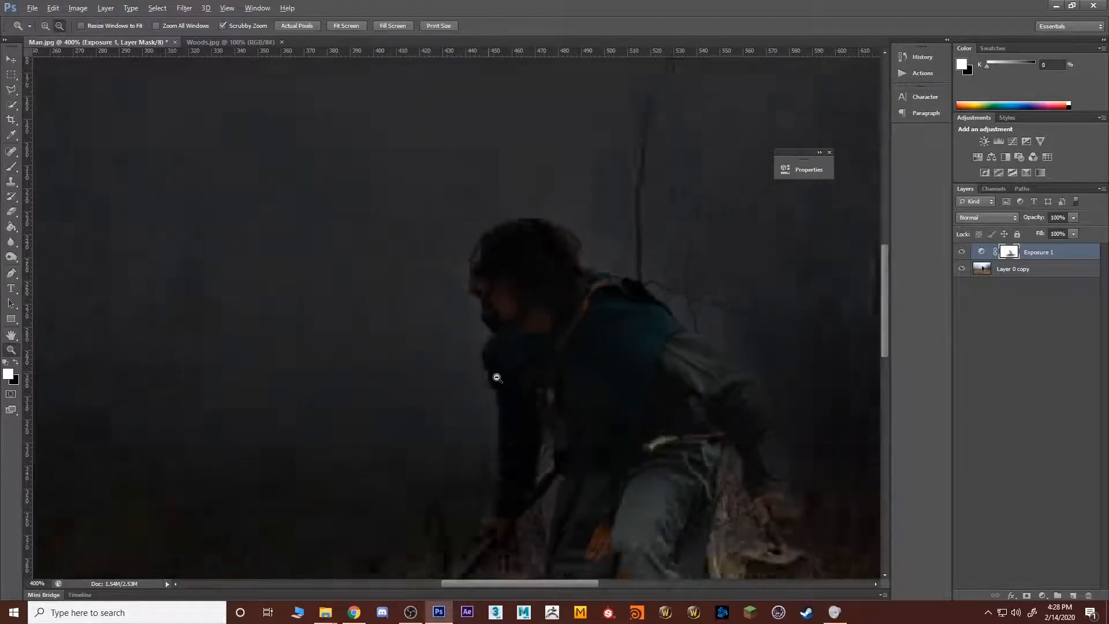
left_click(497, 379, "alt")
left_click(500, 389, "alt")
left_click(502, 399, "alt")
left_click(499, 399, "alt")
left_click(490, 387)
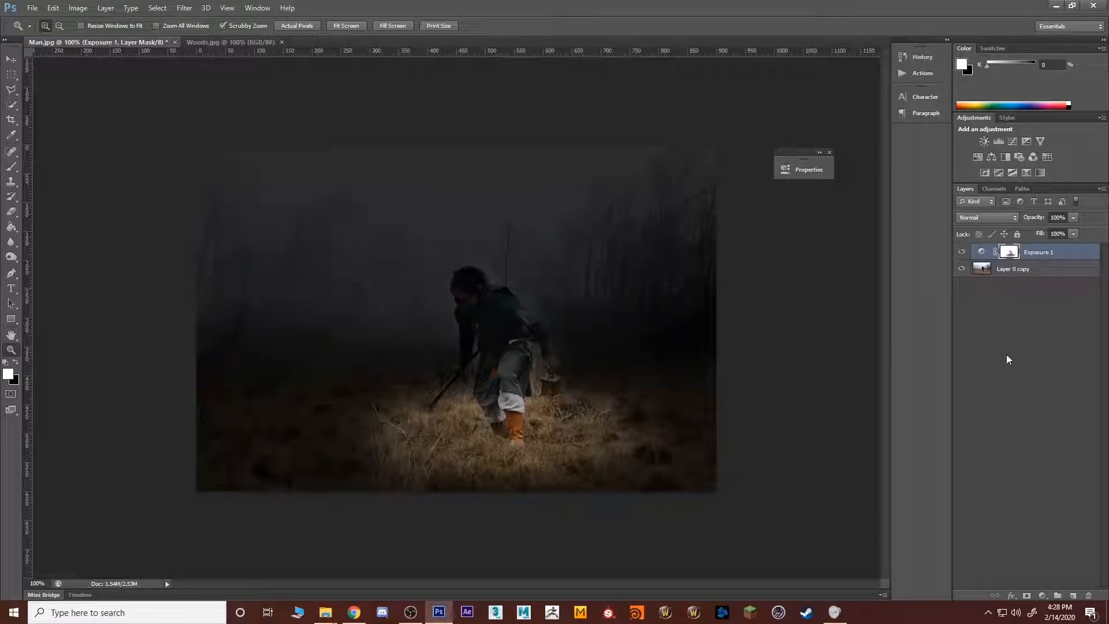
left_click(1000, 293)
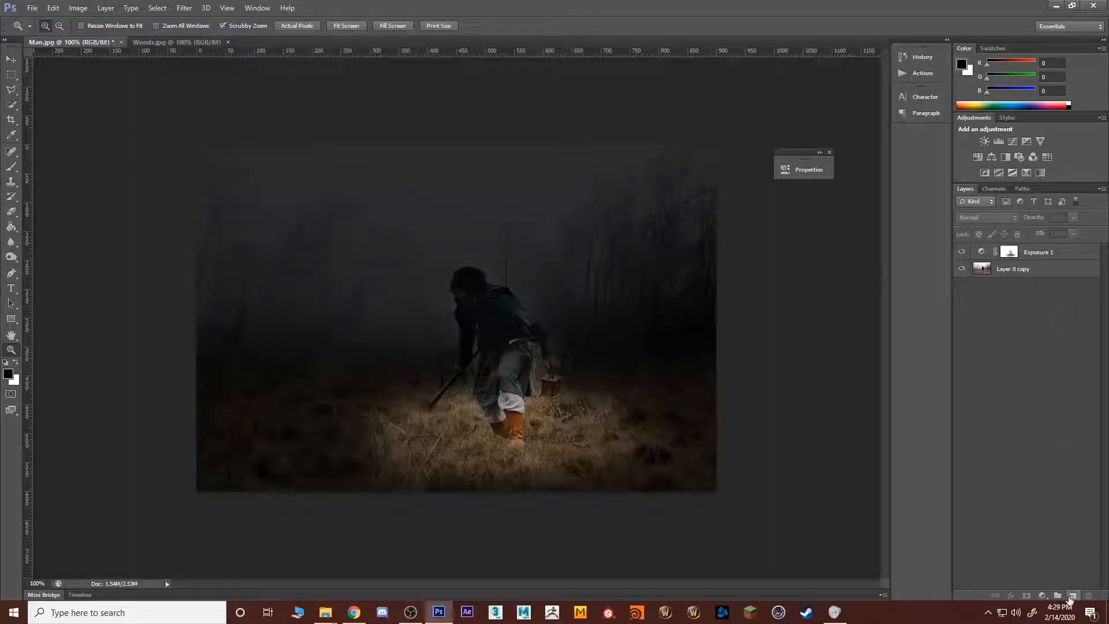
Step: Add a new empty layer above the Exposure adjustment and set the foreground colour to orange, RGB 255, 144, 0
left_click(1072, 596)
key("b")
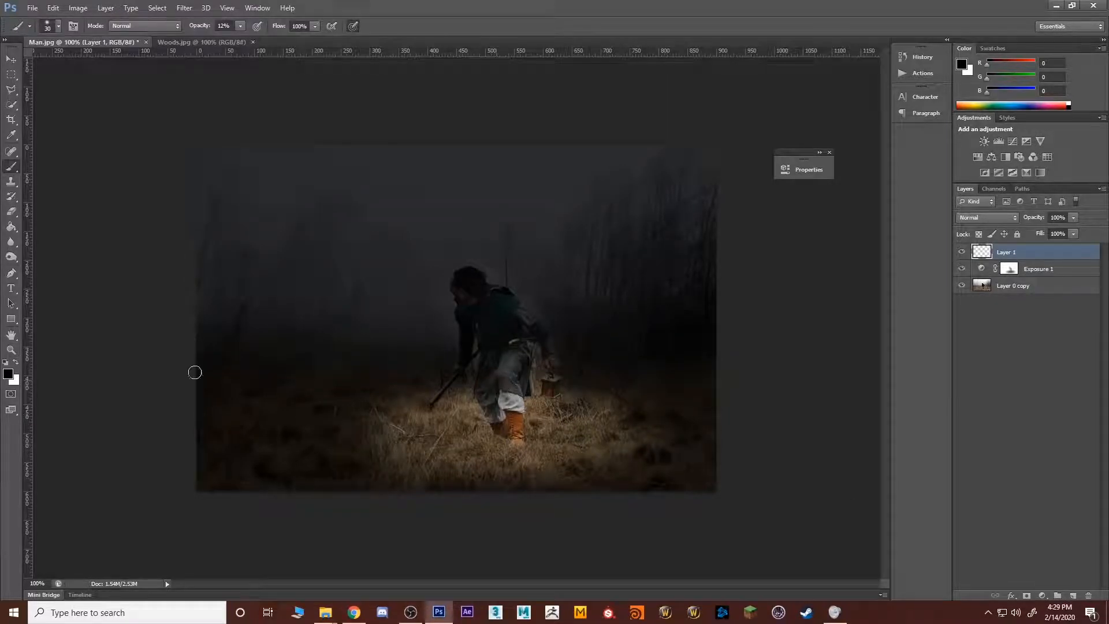
left_click(10, 376)
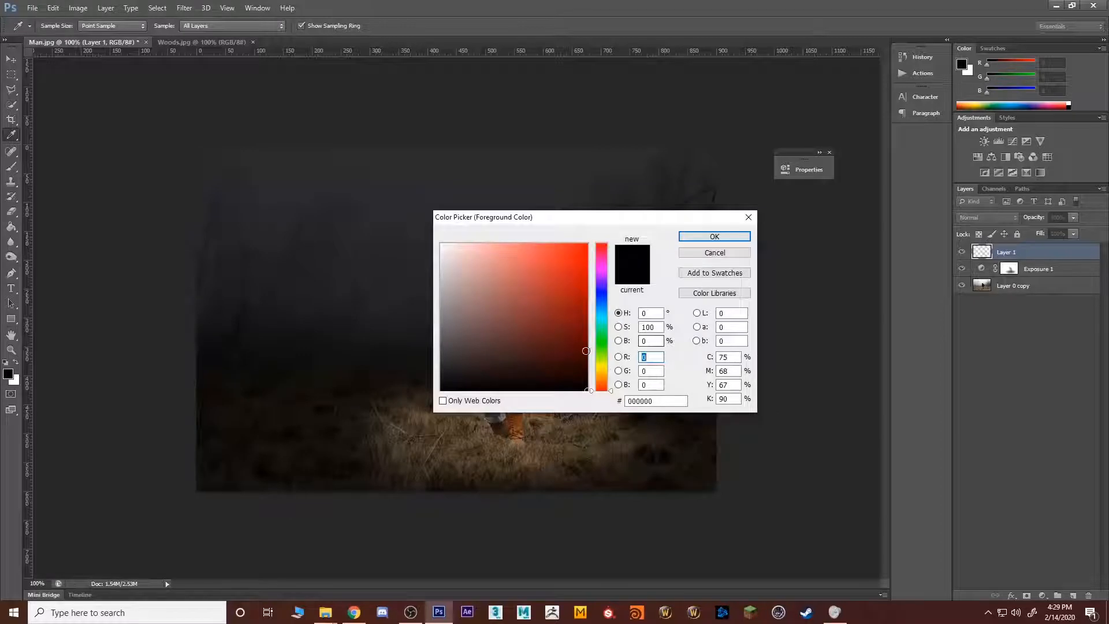
left_click_drag(607, 371, 607, 380)
left_click_drag(560, 300, 800, 201)
left_click(730, 239)
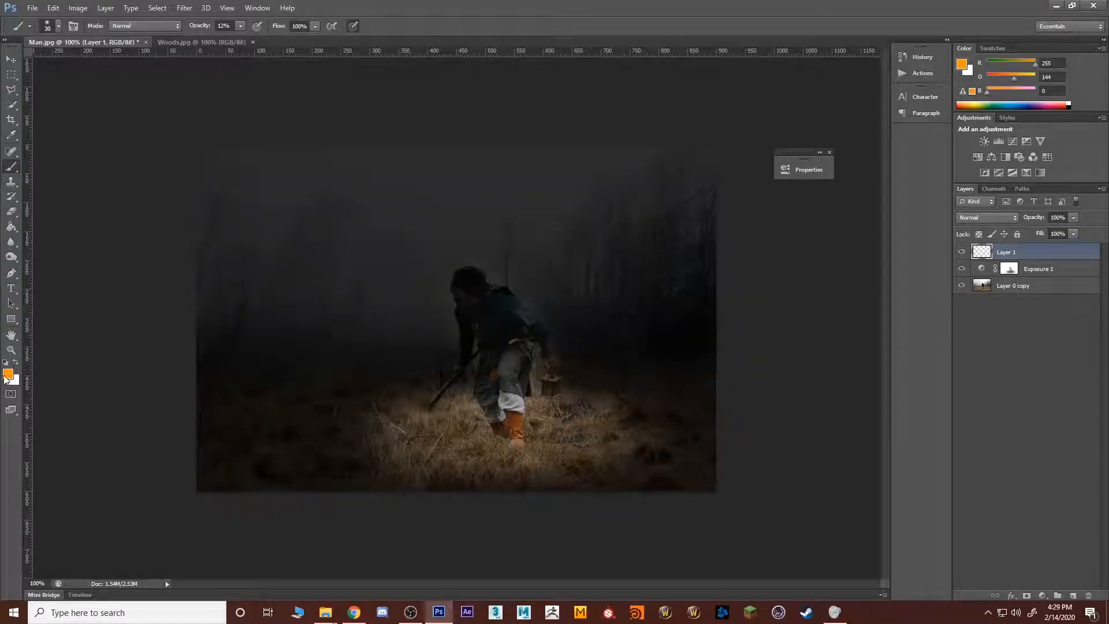
Step: Paint a soft orange glow over the lantern and its edges on the new layer with a 30 px brush at 12% opacity
scroll(556, 397, "up", 3)
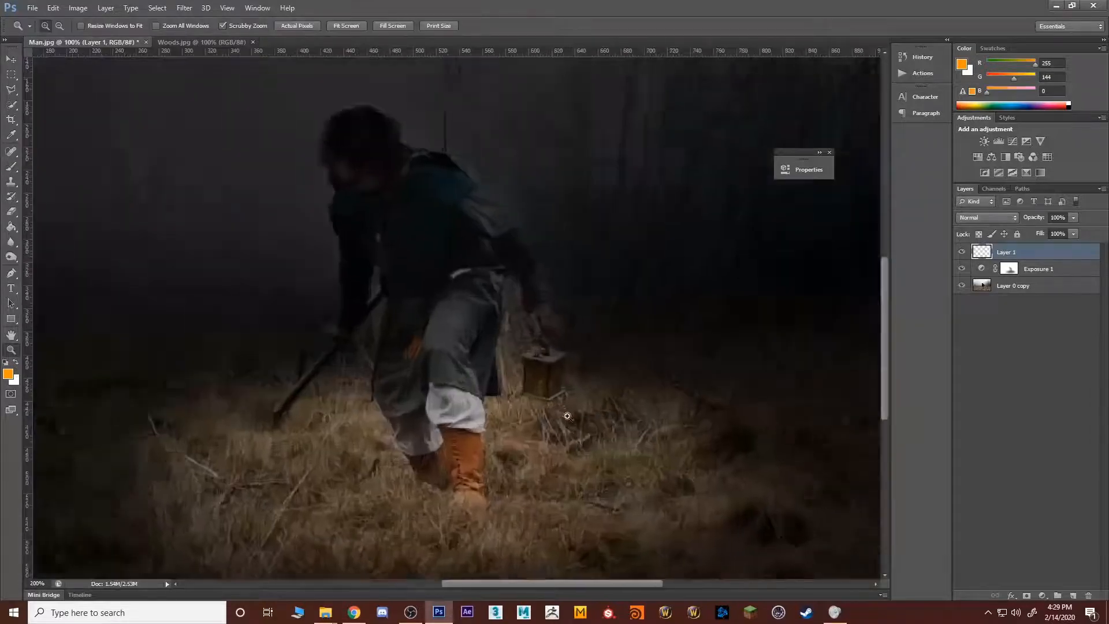
left_click(532, 367)
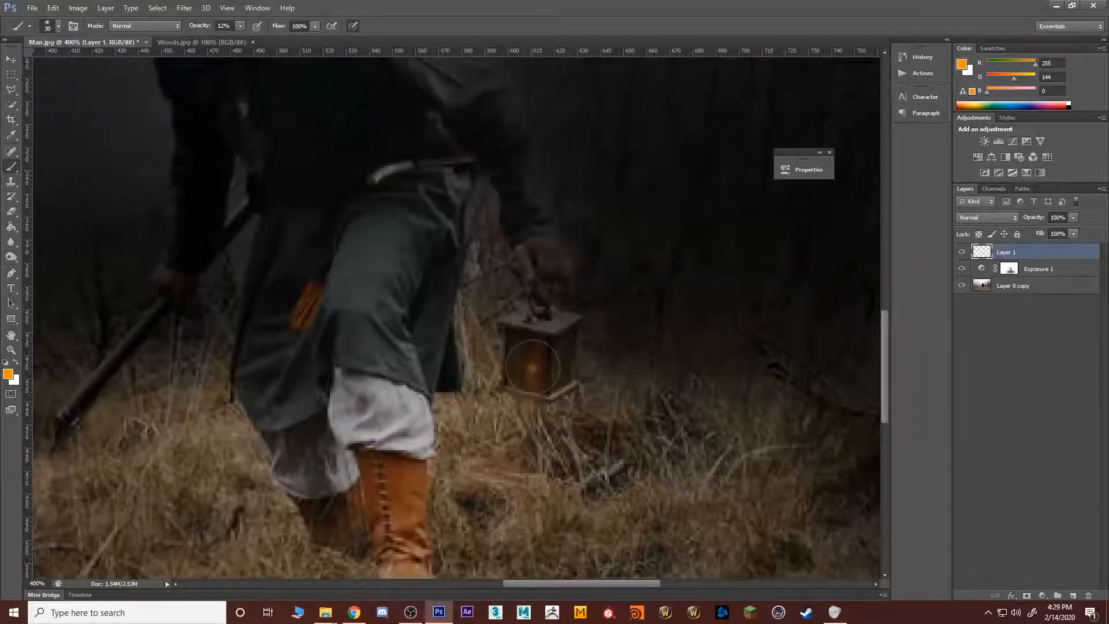
left_click(534, 366)
left_click(535, 364)
left_click(534, 363)
left_click(533, 363)
left_click(542, 365)
left_click(529, 365)
left_click(522, 364)
left_click(528, 356)
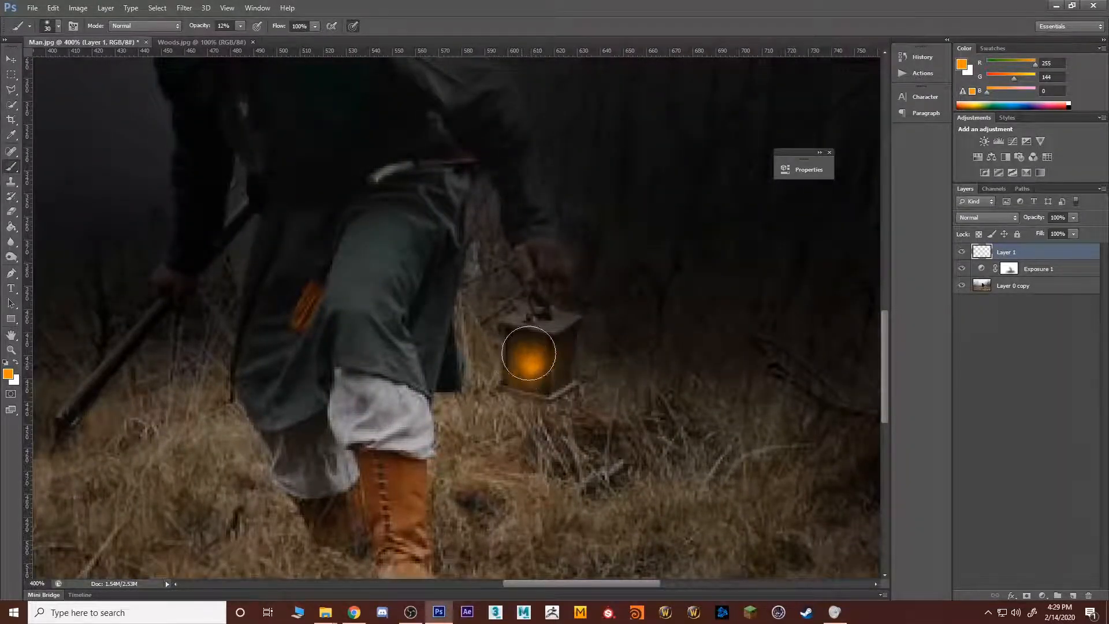
left_click(550, 357)
left_click(541, 368)
left_click(542, 366)
left_click(530, 369)
left_click(546, 366)
mouse_move(502, 374)
left_mouse_down()
mouse_move(580, 391)
mouse_move(563, 355)
mouse_move(509, 382)
left_mouse_up()
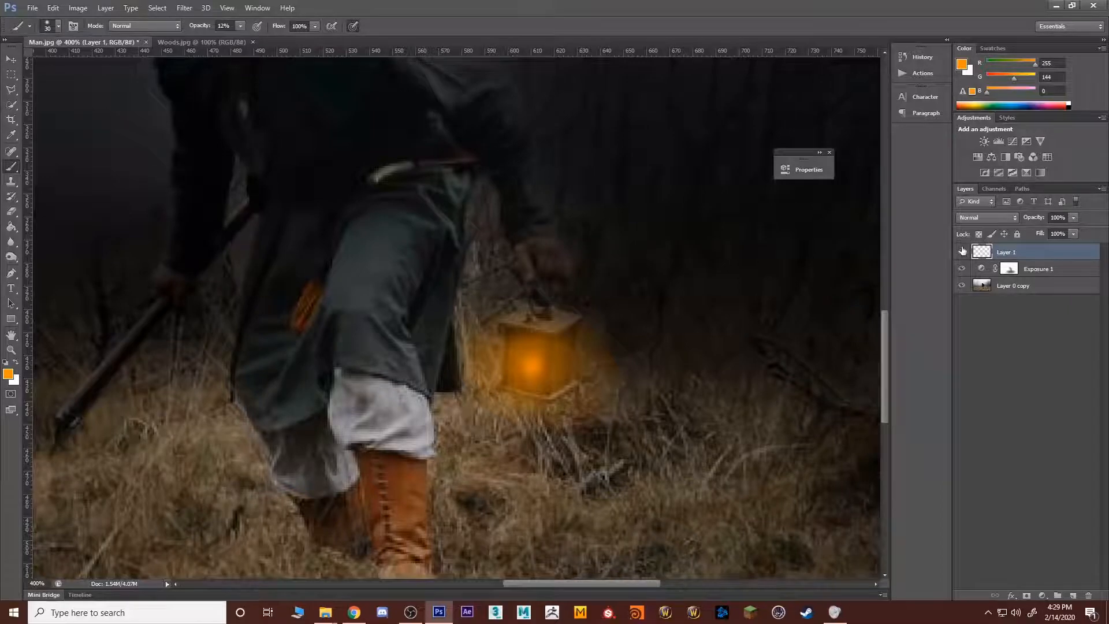
Step: Try the Dissolve blend mode on the orange lantern glow layer
left_click(976, 219)
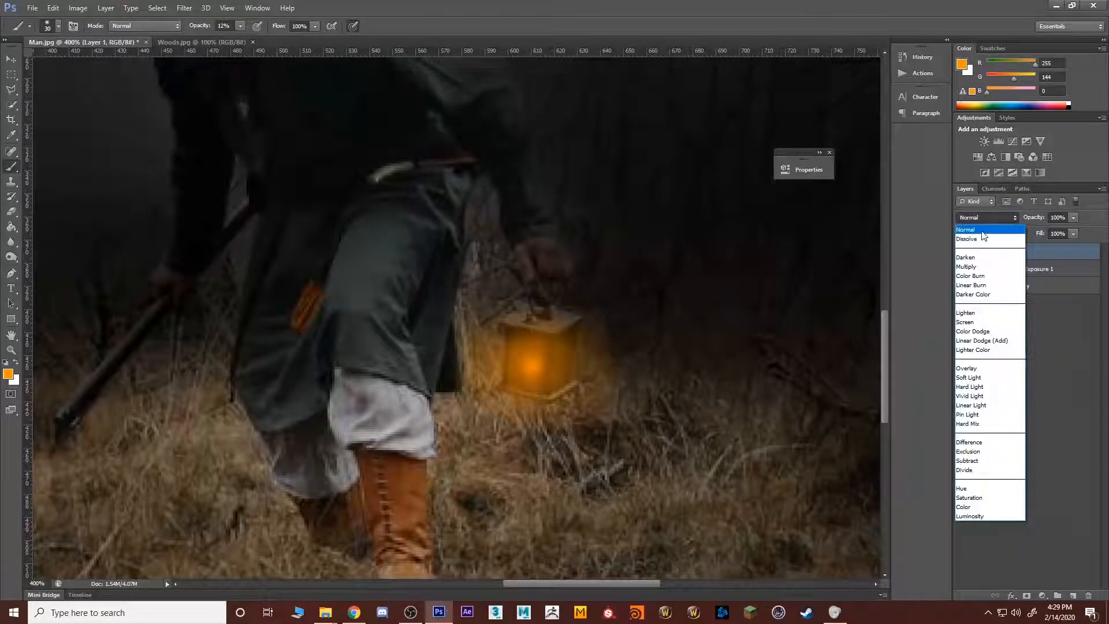
left_click(976, 239)
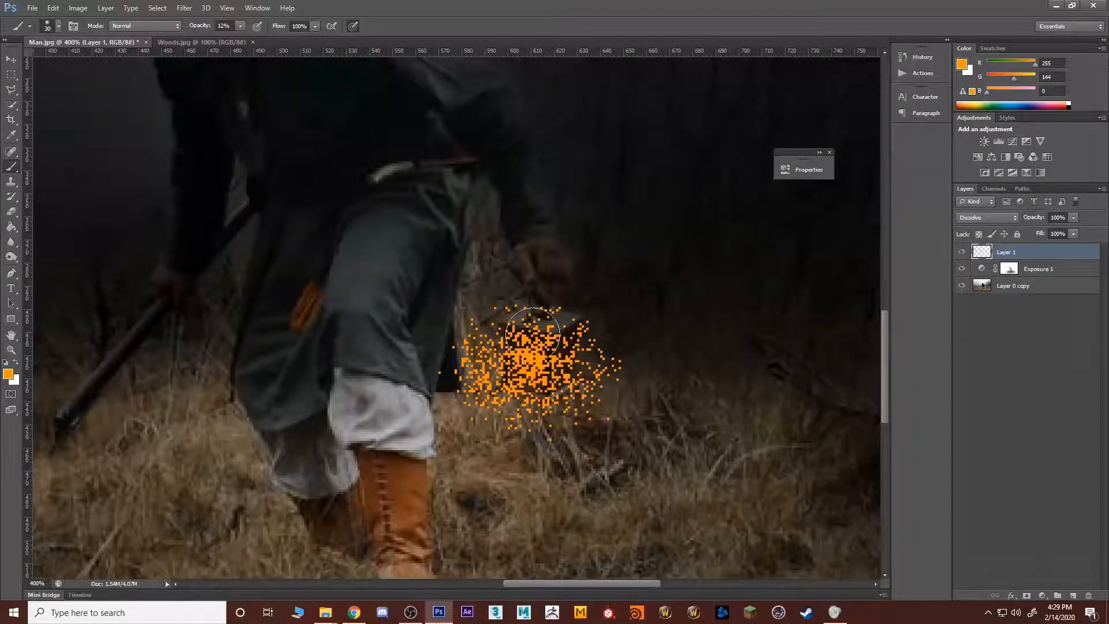
left_click(979, 217)
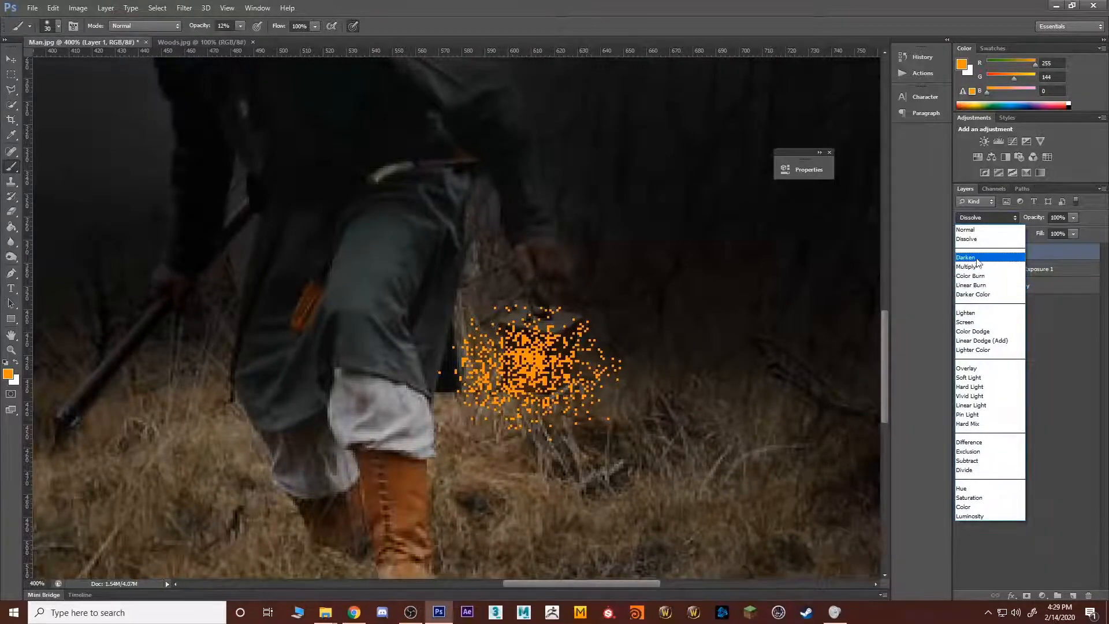
left_click(1078, 255)
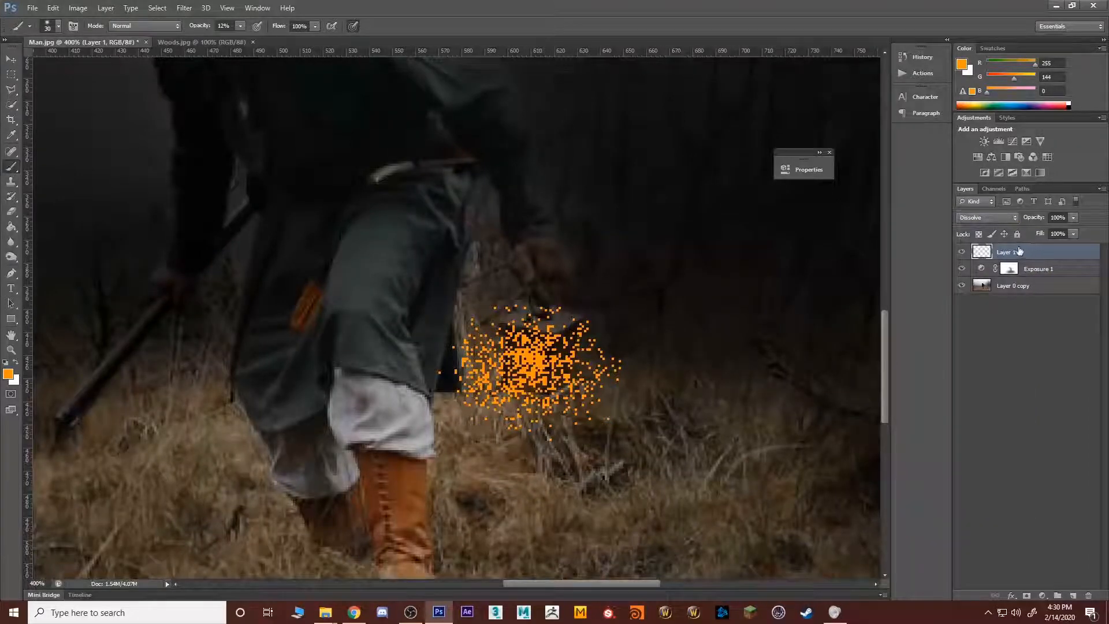
left_click(1018, 217)
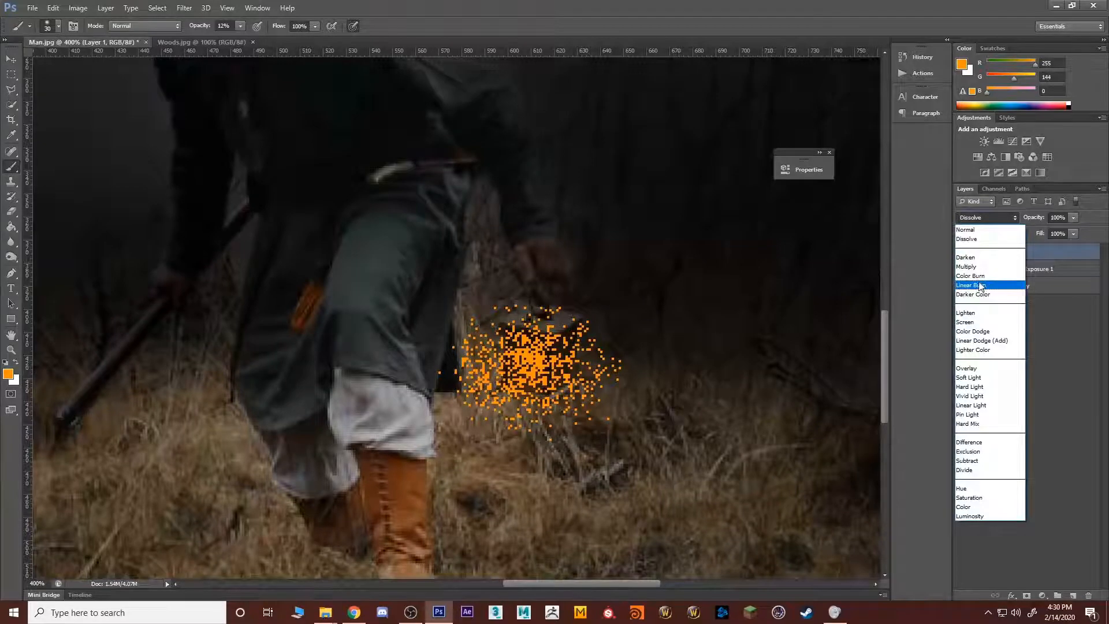
left_click(1097, 299)
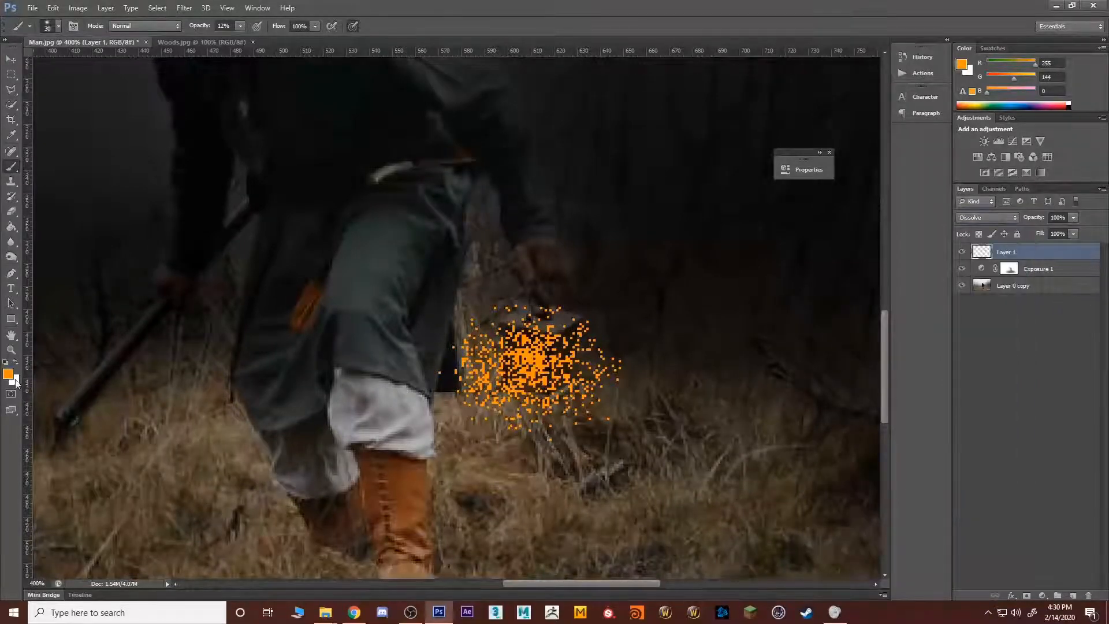
left_click(8, 374)
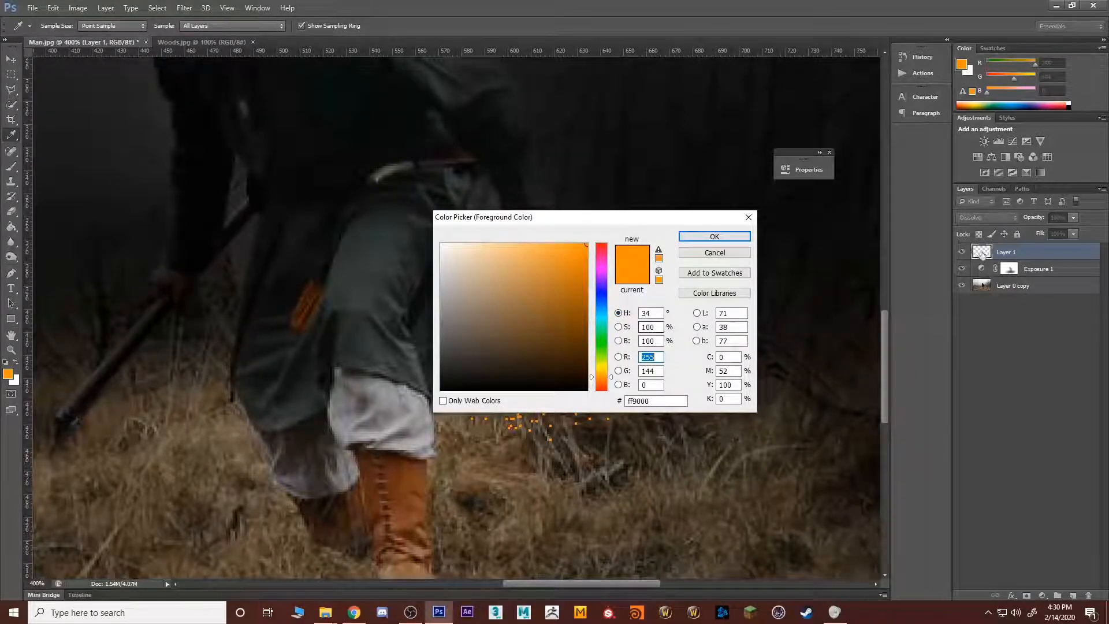
left_click(715, 236)
key("b")
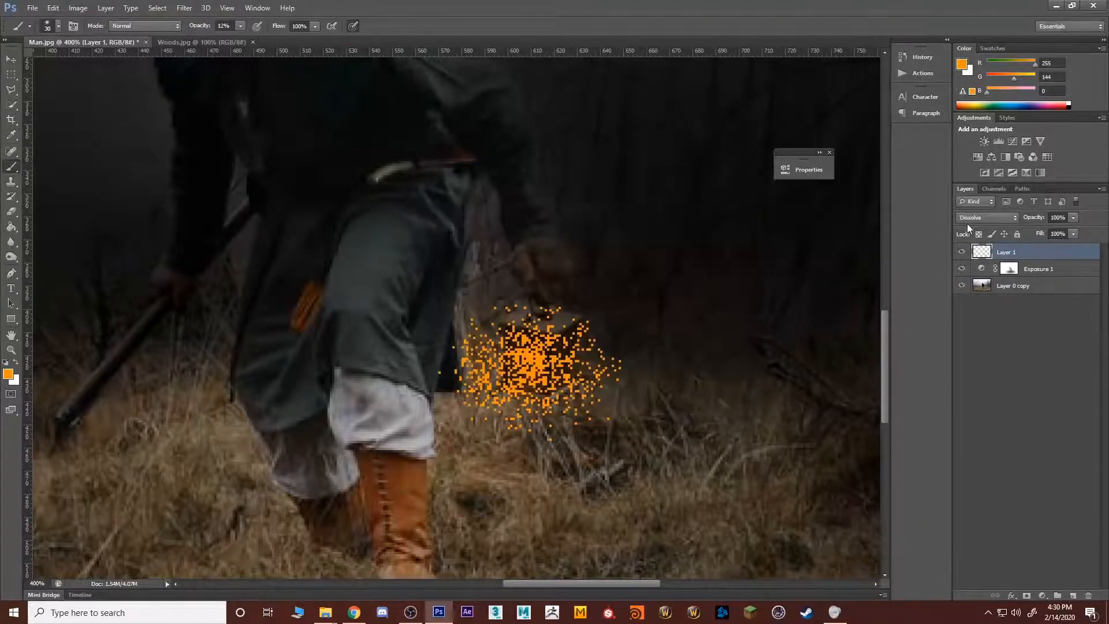
Step: Try the Color Dodge blend mode on the lantern glow layer and check the glow with the layers beneath hidden
left_click(987, 217)
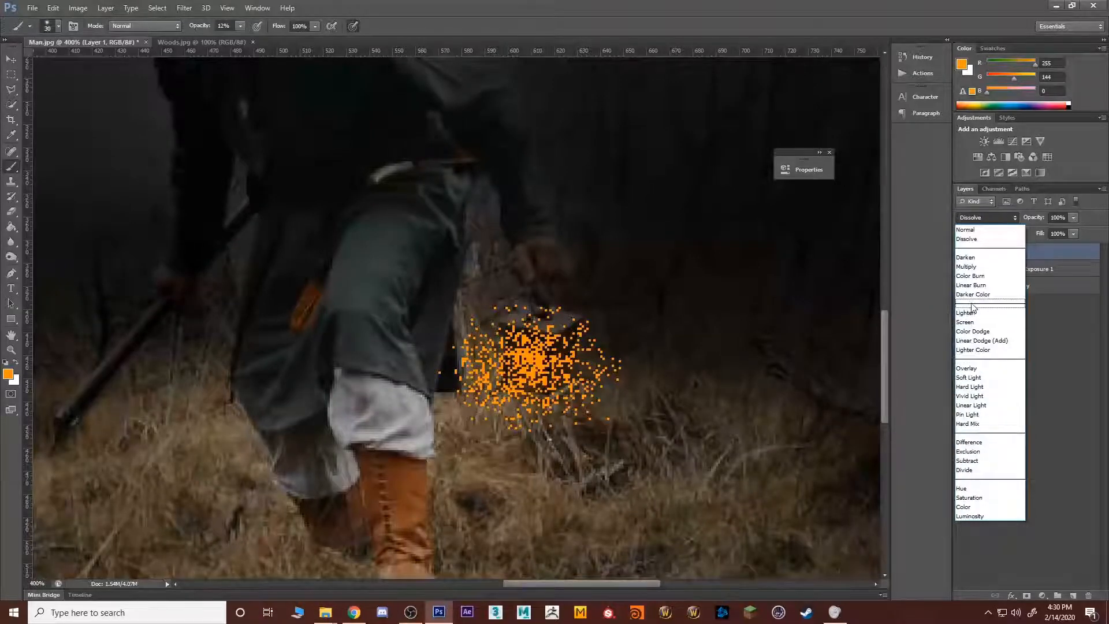
left_click(974, 332)
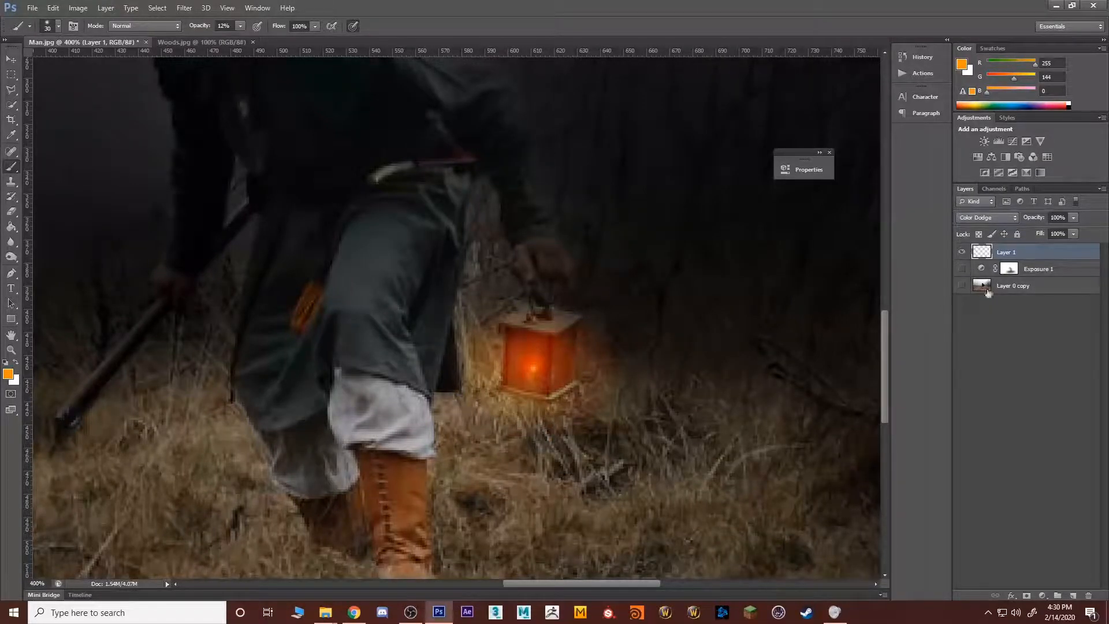
left_click(962, 286)
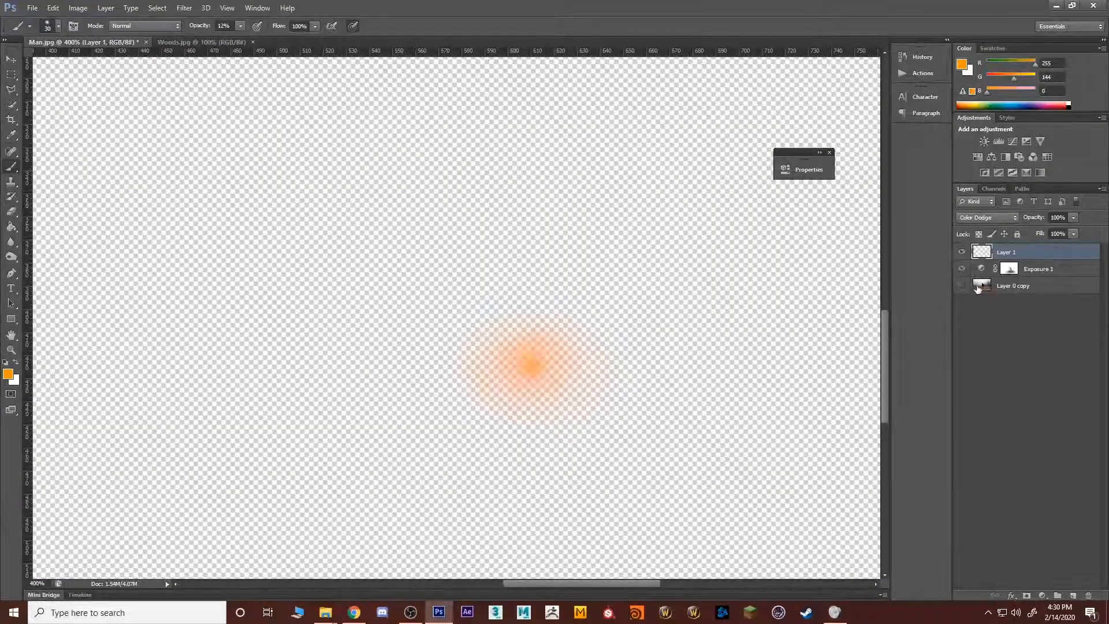
left_click(962, 287)
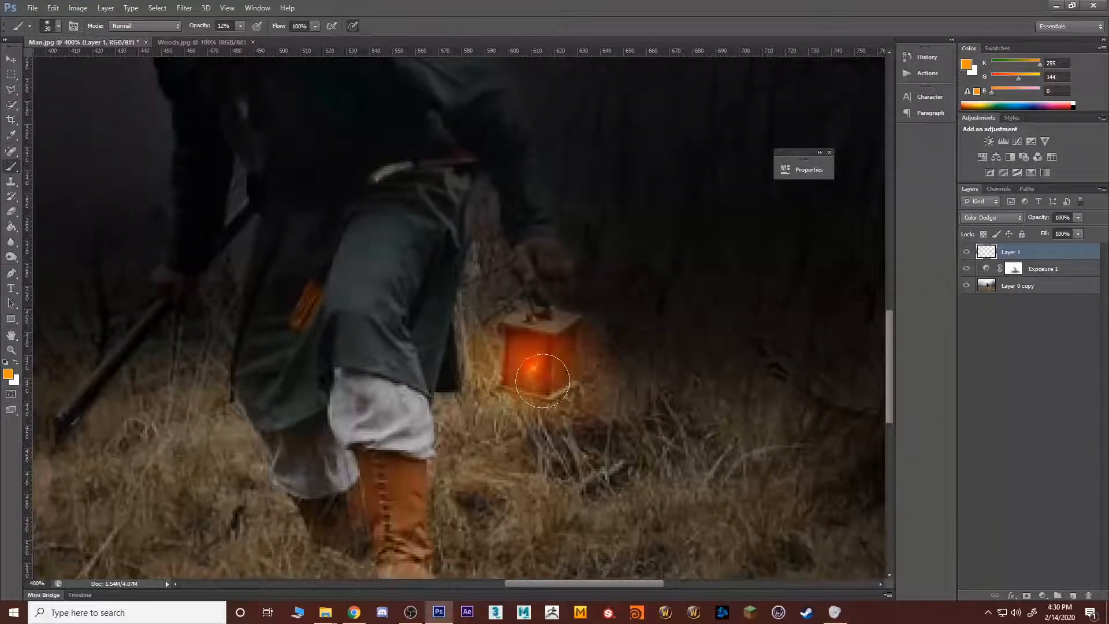
Step: Examine the lantern's glow up close and within the wider composite
key("z")
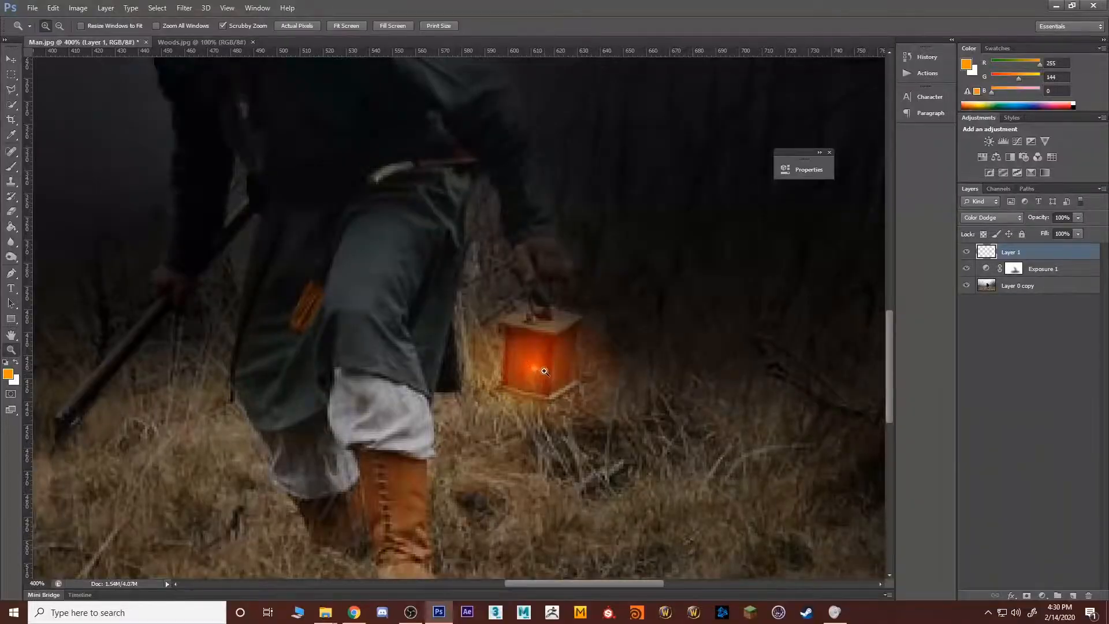
left_click(544, 371)
left_click(545, 371)
left_click(544, 371)
left_click(544, 371)
key("b")
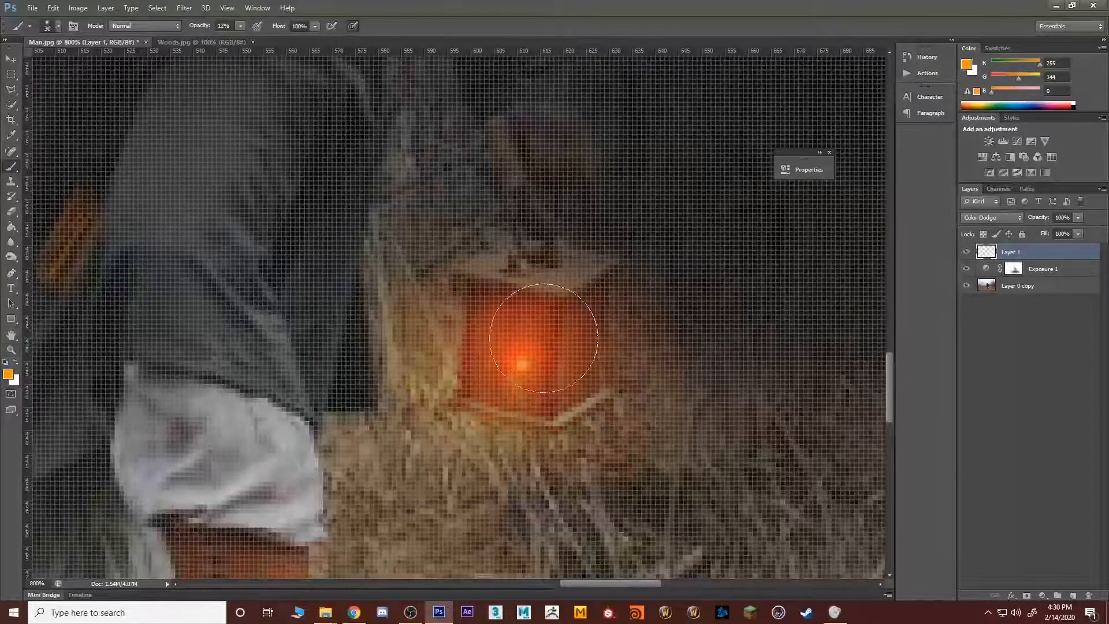
key("z")
left_click(549, 368, "alt")
left_click(549, 369, "alt")
left_click(548, 369, "alt")
left_click(549, 368, "alt")
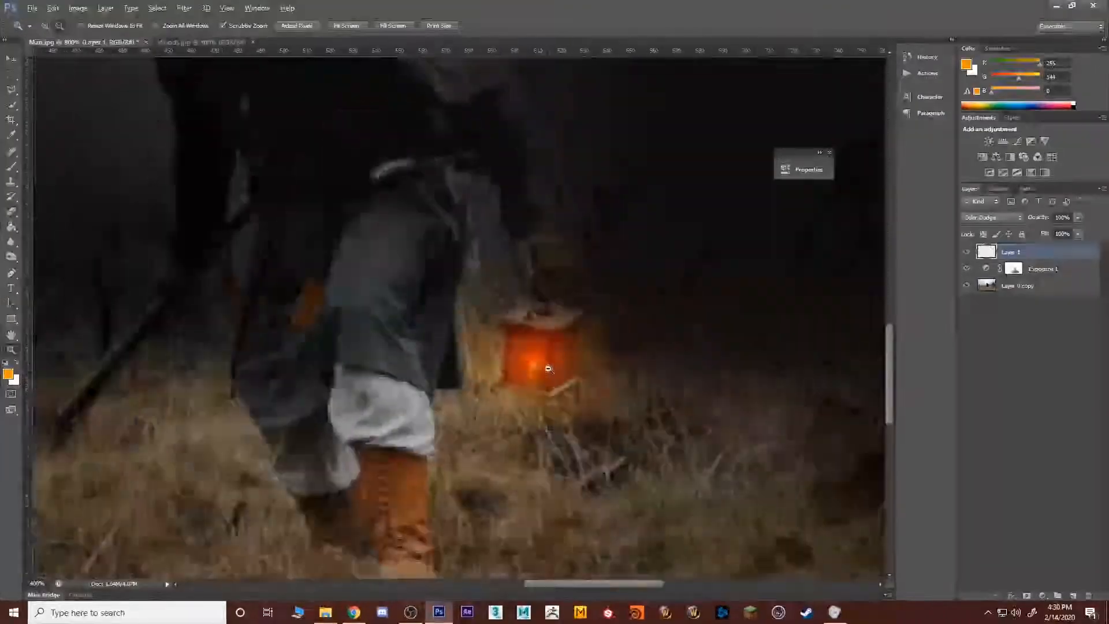
left_click(549, 368, "alt")
left_click(549, 369, "alt")
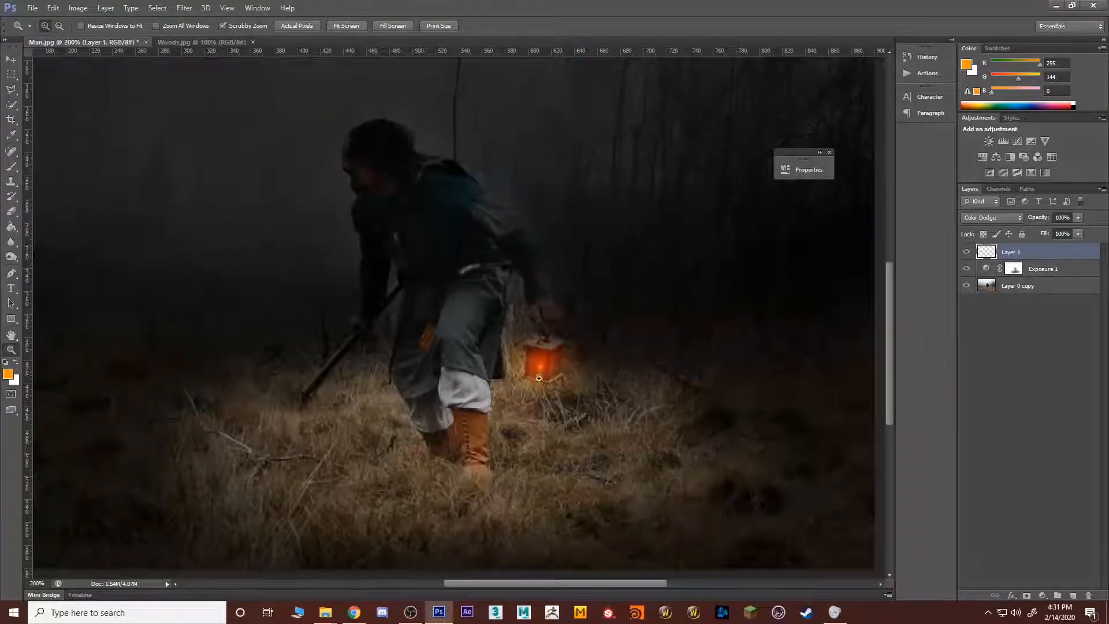
Step: Compare the Lighten, Normal and Color Dodge blend modes on the lantern glow layer
left_click(991, 218)
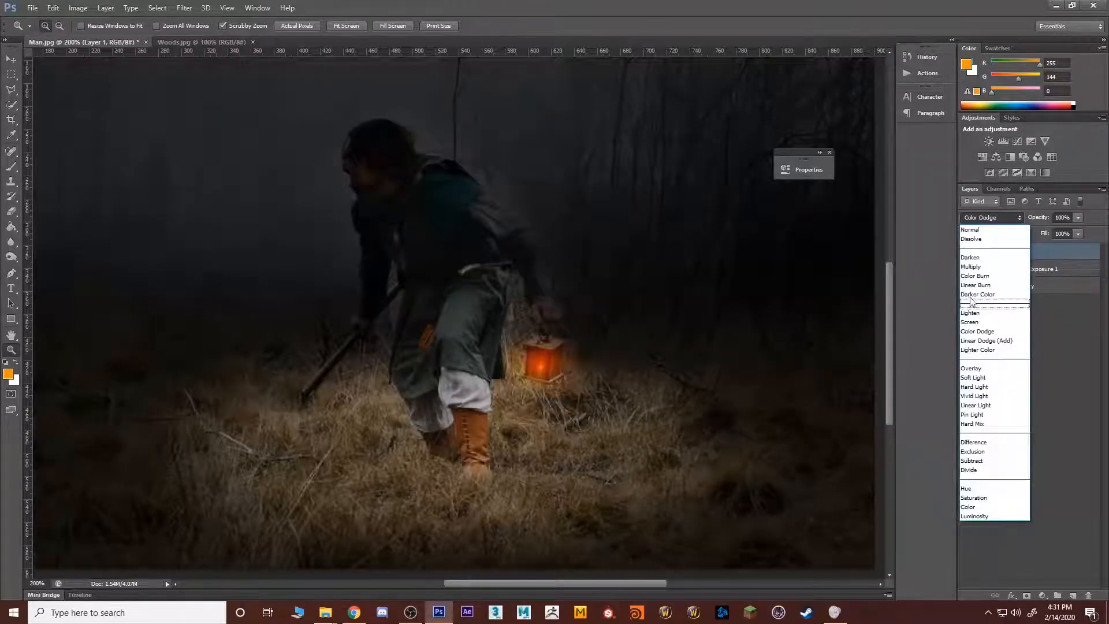
left_click(973, 312)
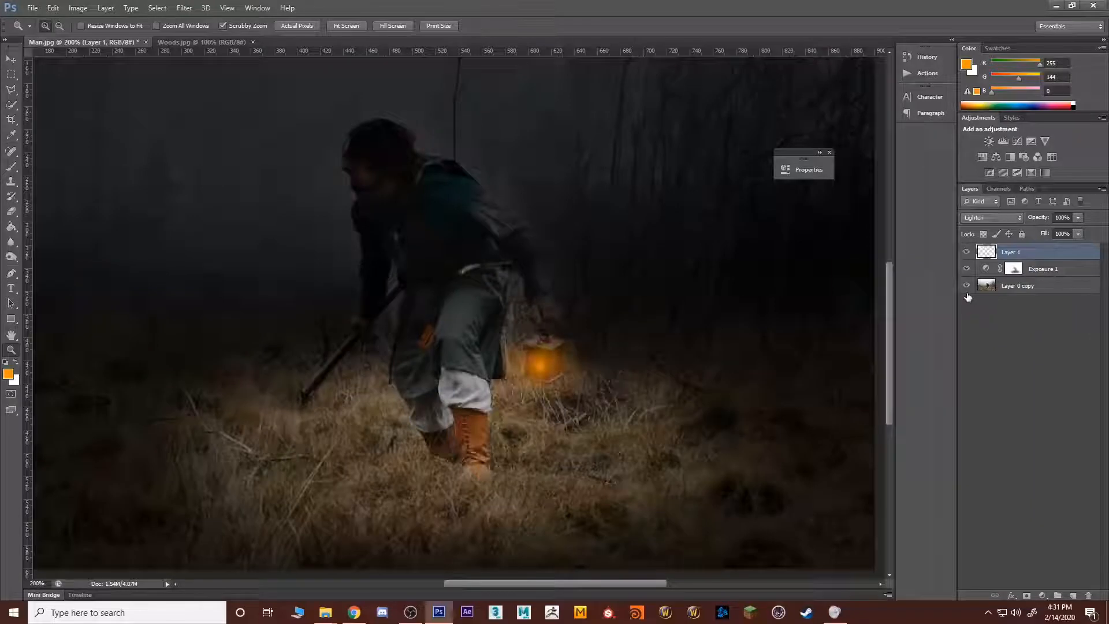
left_click(990, 218)
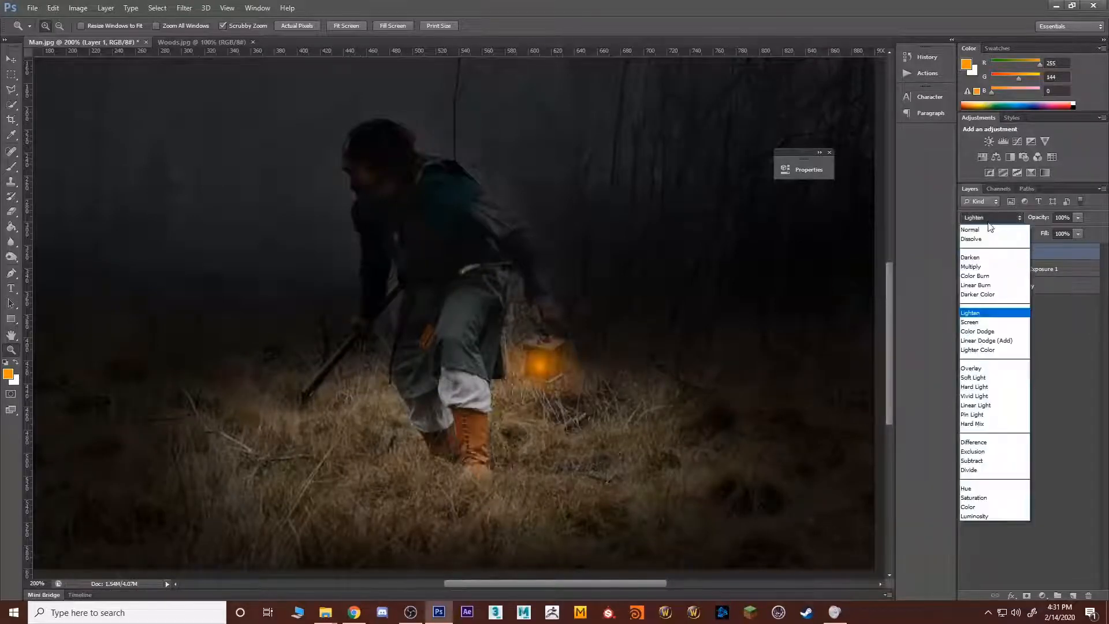
left_click(980, 228)
left_click(976, 218)
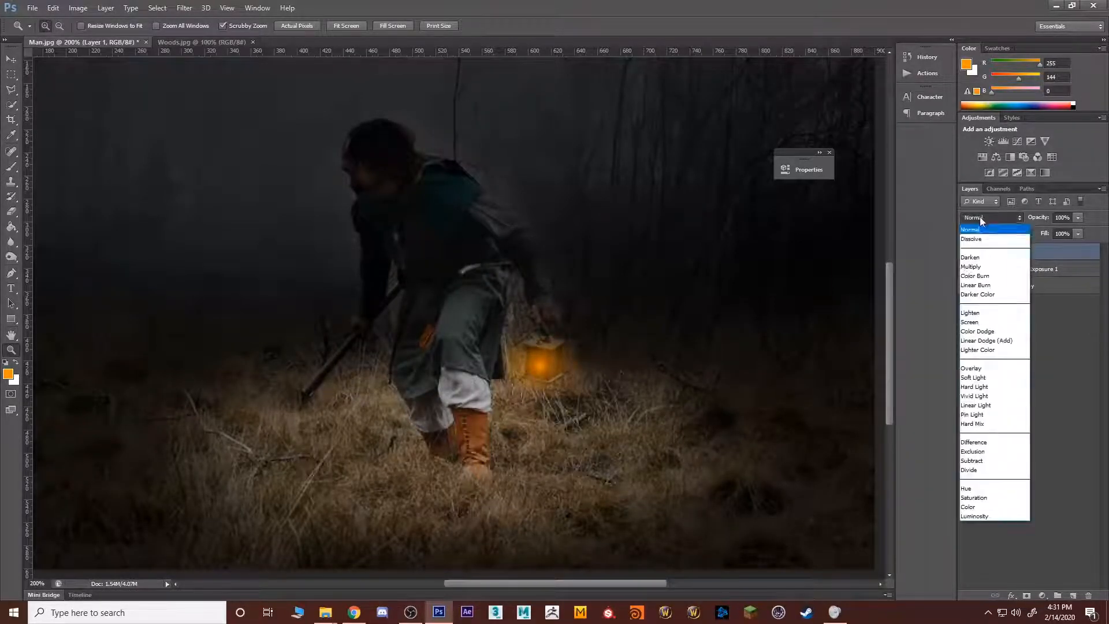
left_click(977, 331)
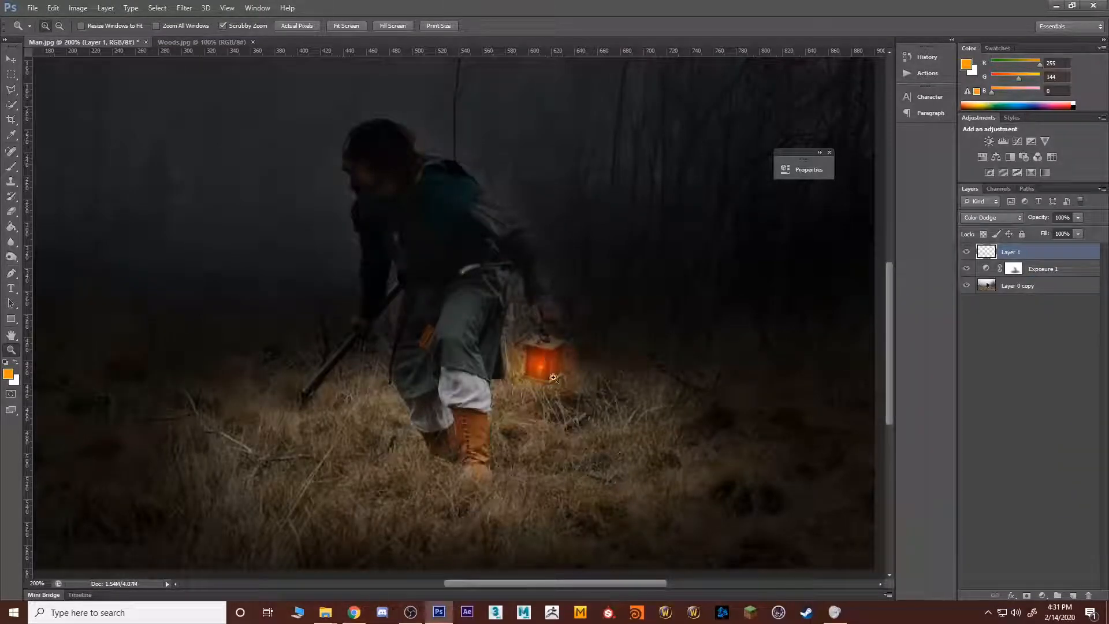
Step: Set the lantern glow layer's blend mode to Lighten
left_click(985, 217)
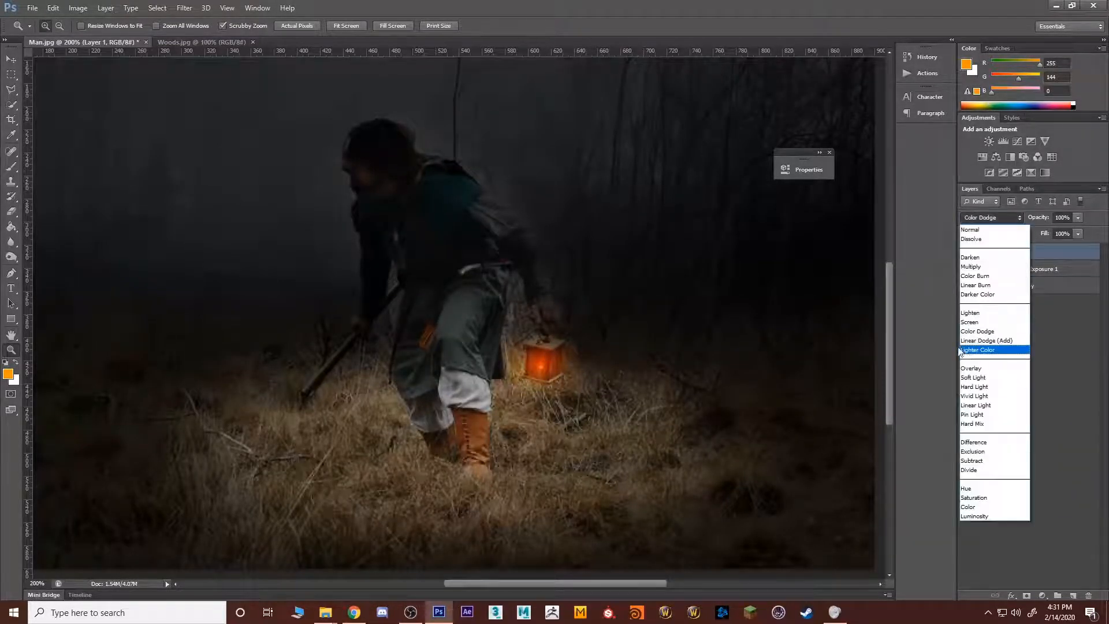
left_click(985, 313)
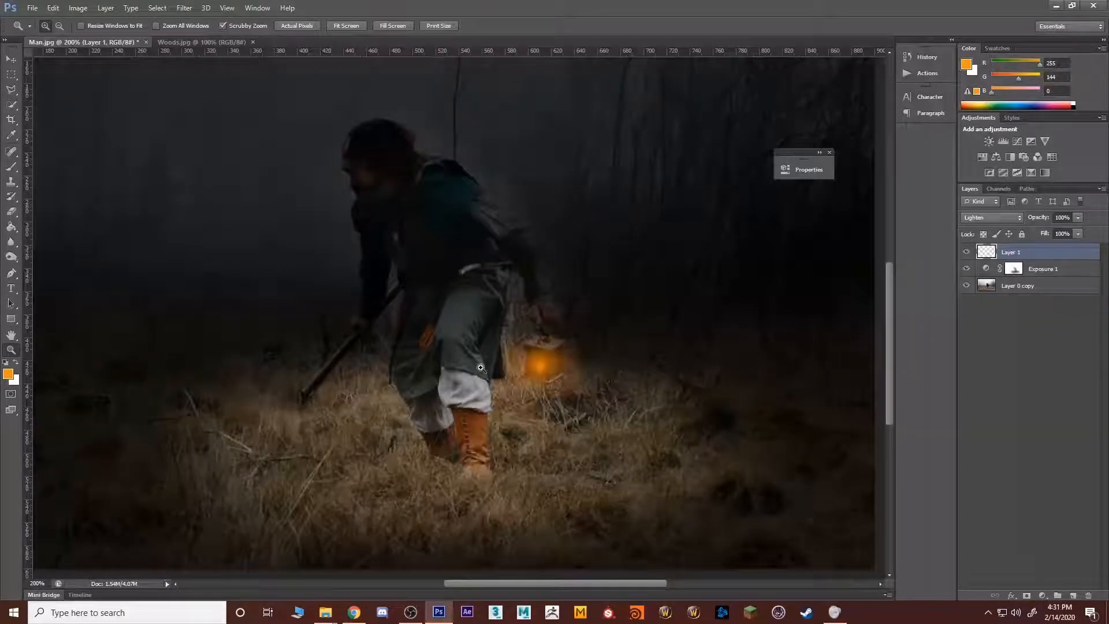
left_click(977, 218)
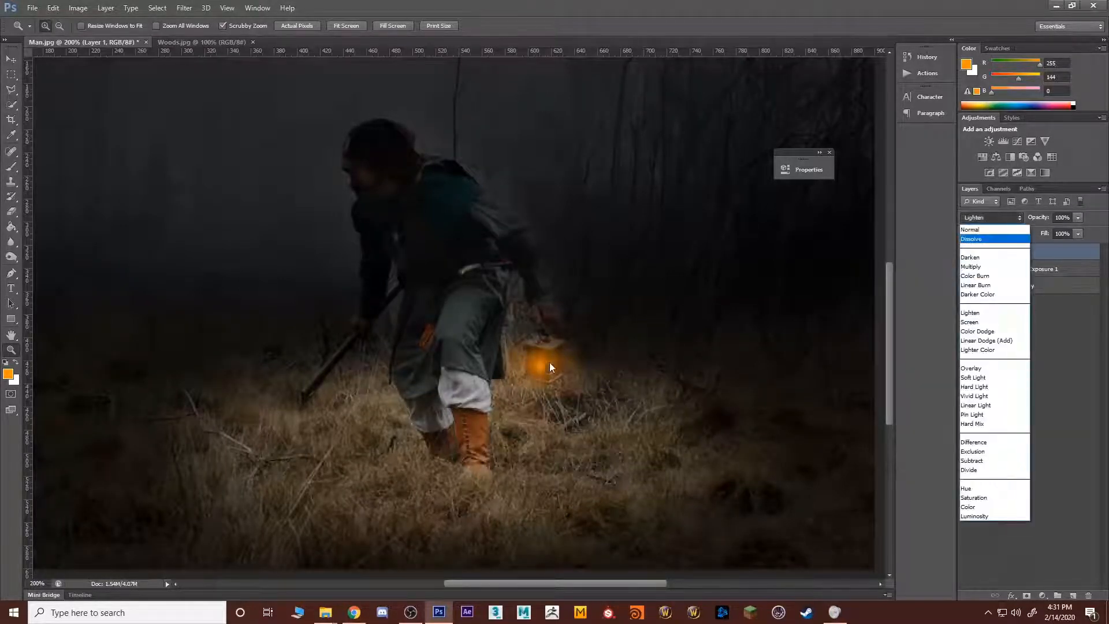
left_click(1105, 334)
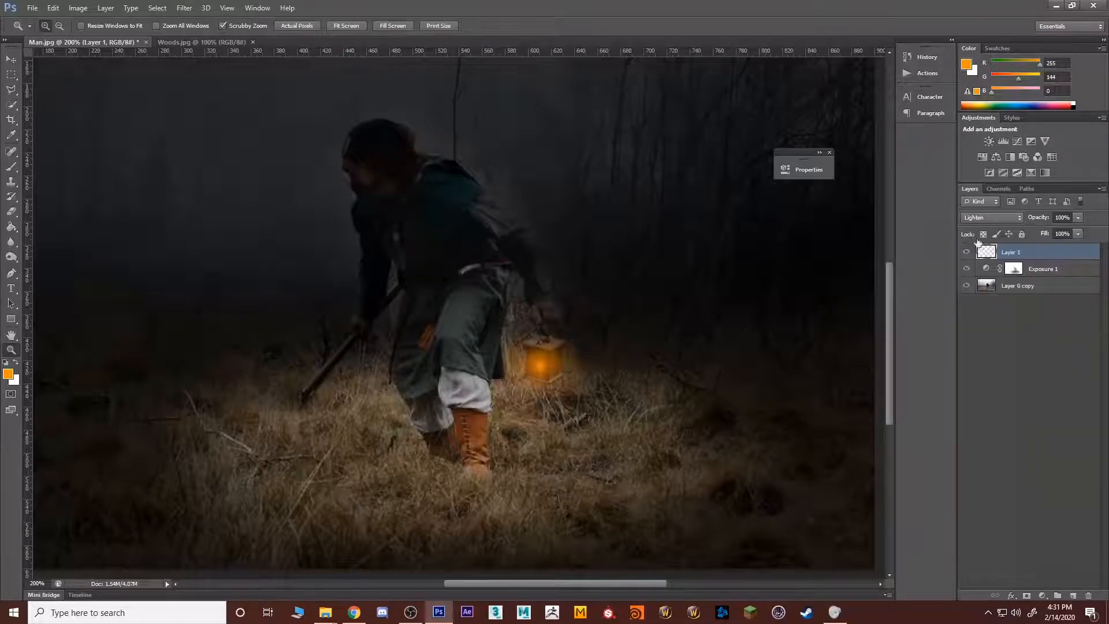
Step: Add a new empty layer above the lantern glow layer for painting the light cast on the scene
left_click(1062, 546)
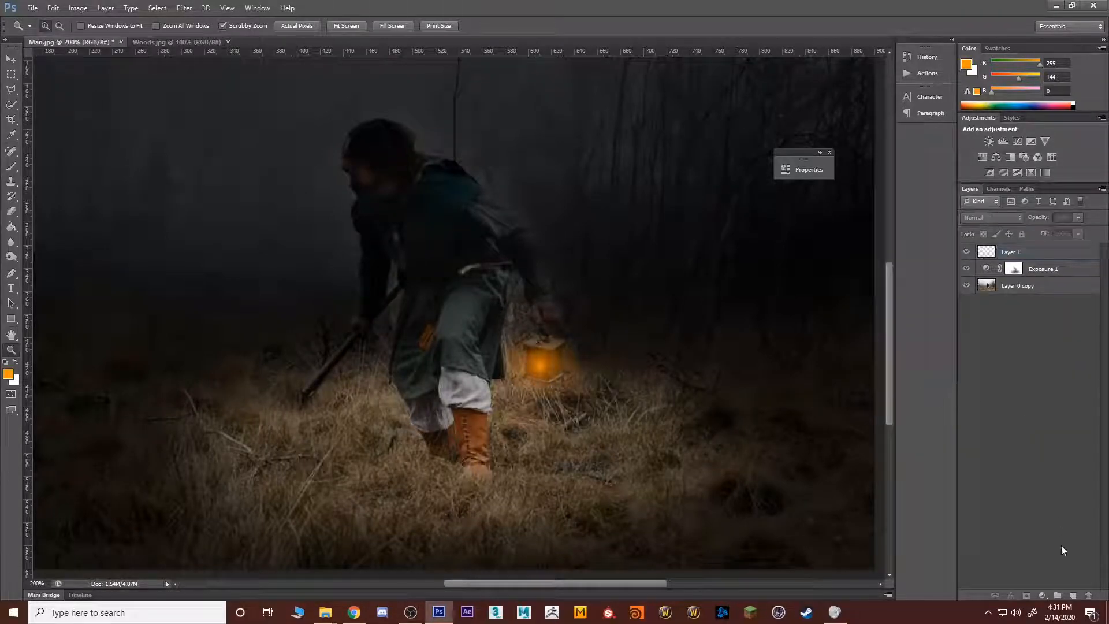
left_click(1058, 596)
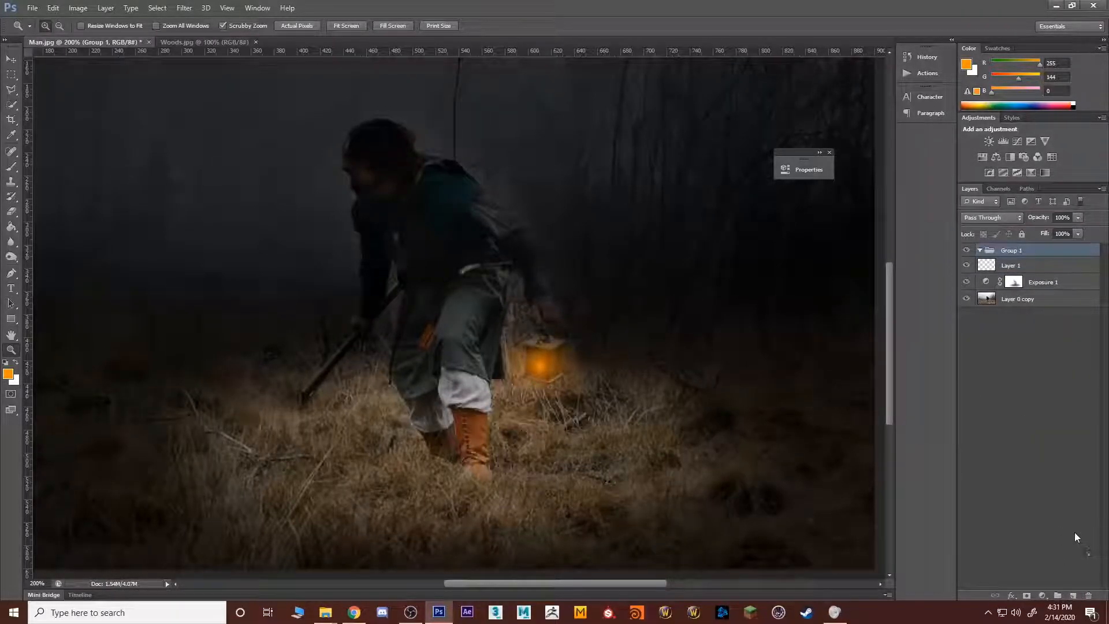
key("ctrl+z")
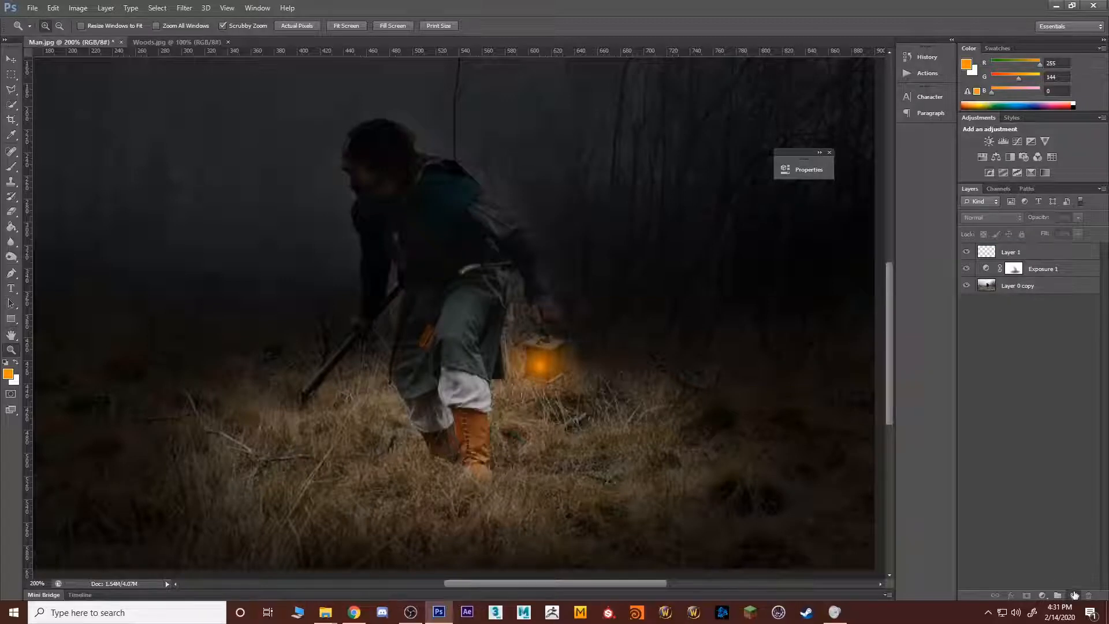
left_click(1073, 595)
key("b")
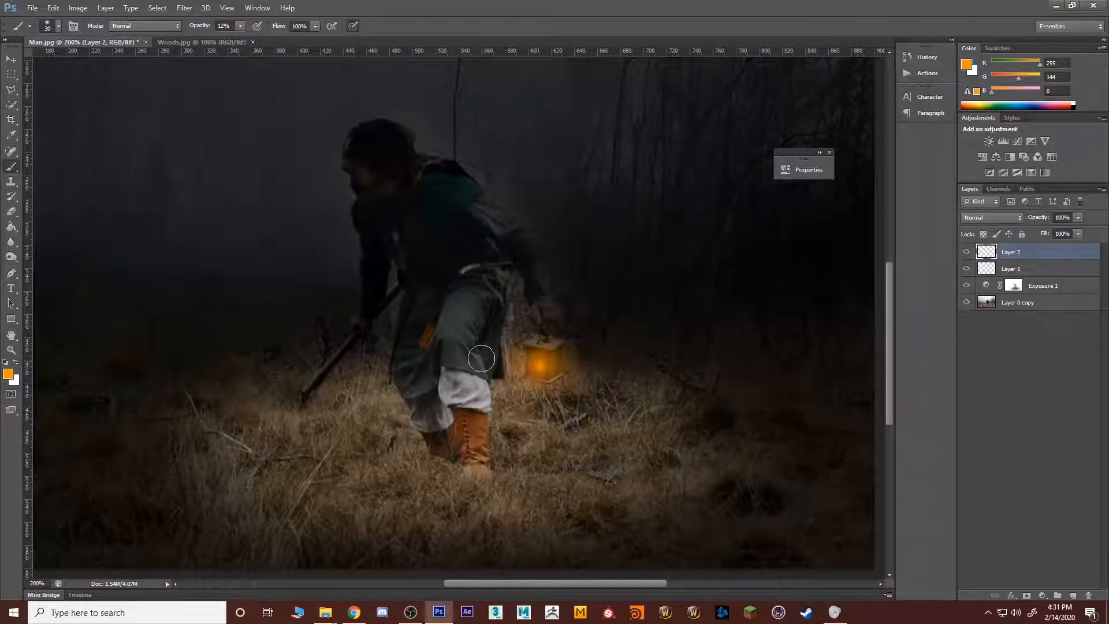
Step: Paint soft orange light over the man's leg and the surrounding grass with an enlarged brush at 12% opacity
key("bracketright")
key("bracketright")
mouse_move(482, 307)
left_mouse_down()
mouse_move(474, 346)
mouse_move(495, 283)
mouse_move(466, 375)
mouse_move(492, 433)
mouse_move(441, 452)
mouse_move(468, 438)
mouse_move(443, 442)
left_mouse_up()
key("bracketright")
key("bracketright")
key("bracketright")
key("bracketright")
key("bracketright")
key("bracketright")
key("bracketright")
key("bracketright")
key("bracketright")
key("bracketright")
mouse_move(374, 455)
left_mouse_down()
mouse_move(324, 464)
mouse_move(497, 464)
mouse_move(384, 478)
mouse_move(281, 461)
mouse_move(383, 393)
left_mouse_up()
Step: Paint orange highlights along the man's lantern arm, face and chest with a 30 px brush at 12% opacity
key("bracketleft")
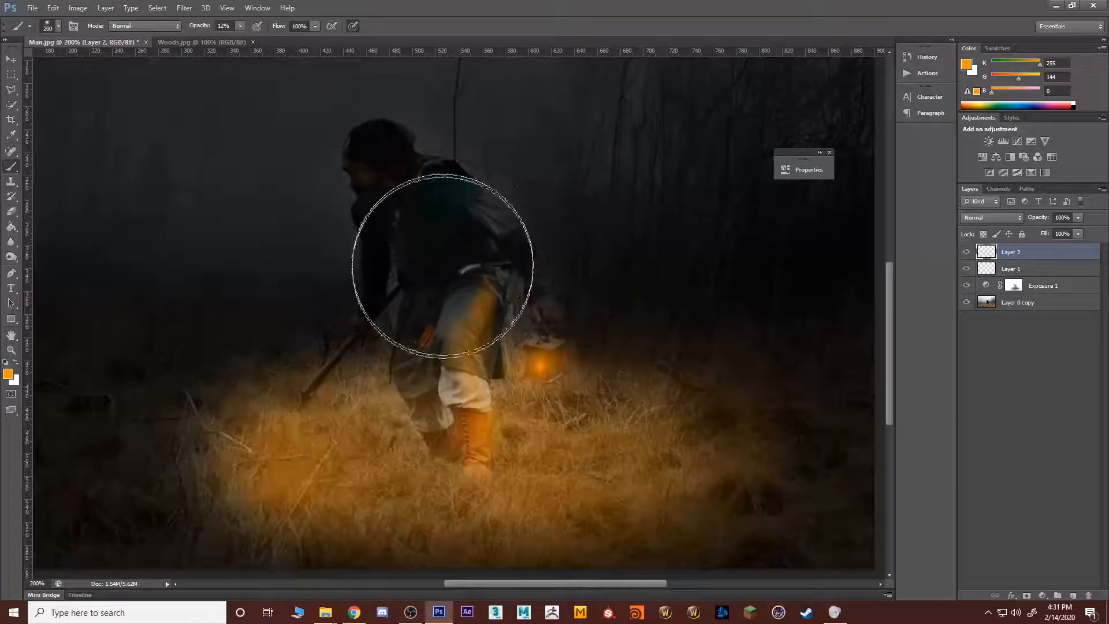
key("bracketleft")
key("bracketleft")
key("bracketleft")
key("bracketleft")
key("bracketleft")
key("bracketleft")
key("bracketleft")
key("bracketleft")
key("bracketleft")
key("bracketleft")
key("bracketleft")
mouse_move(466, 220)
left_mouse_down()
mouse_move(533, 255)
mouse_move(478, 222)
mouse_move(522, 281)
left_mouse_up()
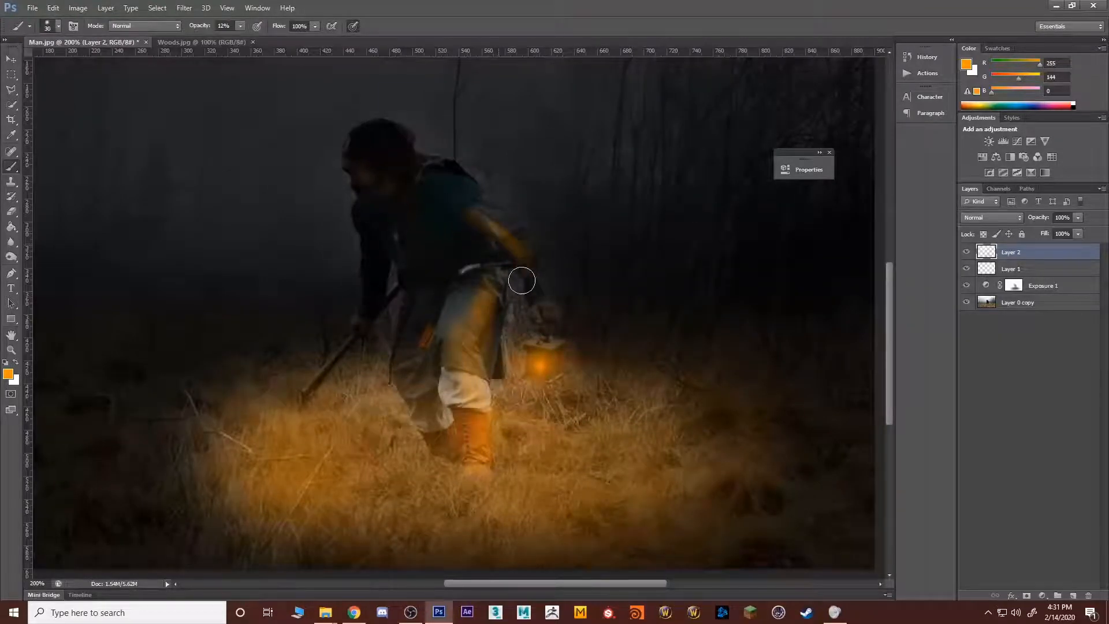
mouse_move(364, 171)
left_mouse_down()
mouse_move(401, 196)
mouse_move(421, 241)
mouse_move(412, 228)
left_mouse_up()
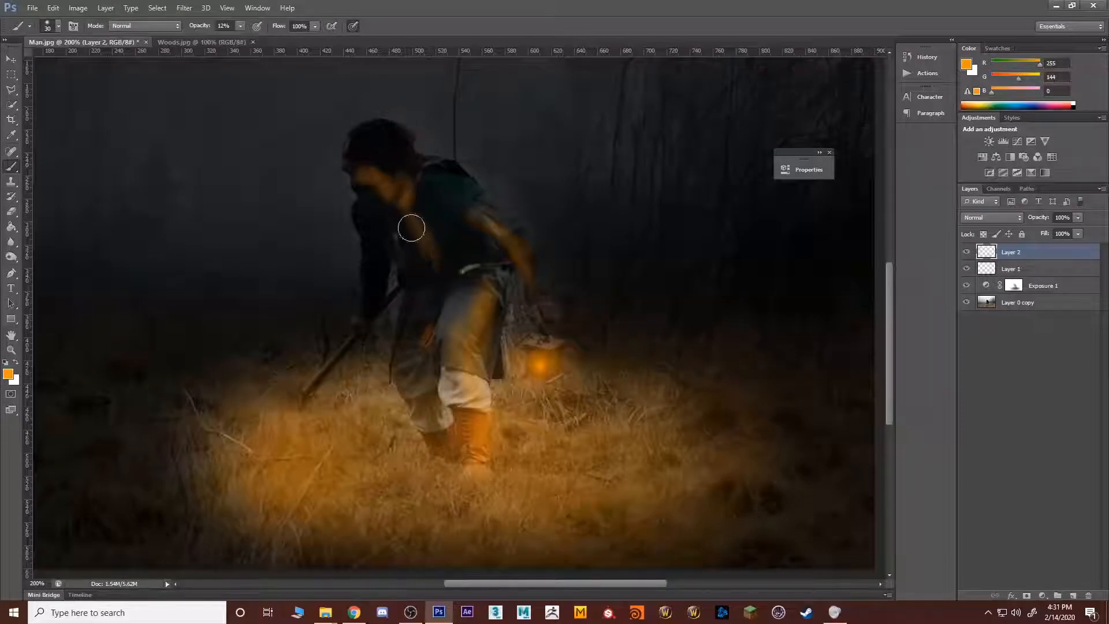
Step: Set the new light layer's blend mode to Hard Light and select the lantern glow layer beneath it
left_click(991, 216)
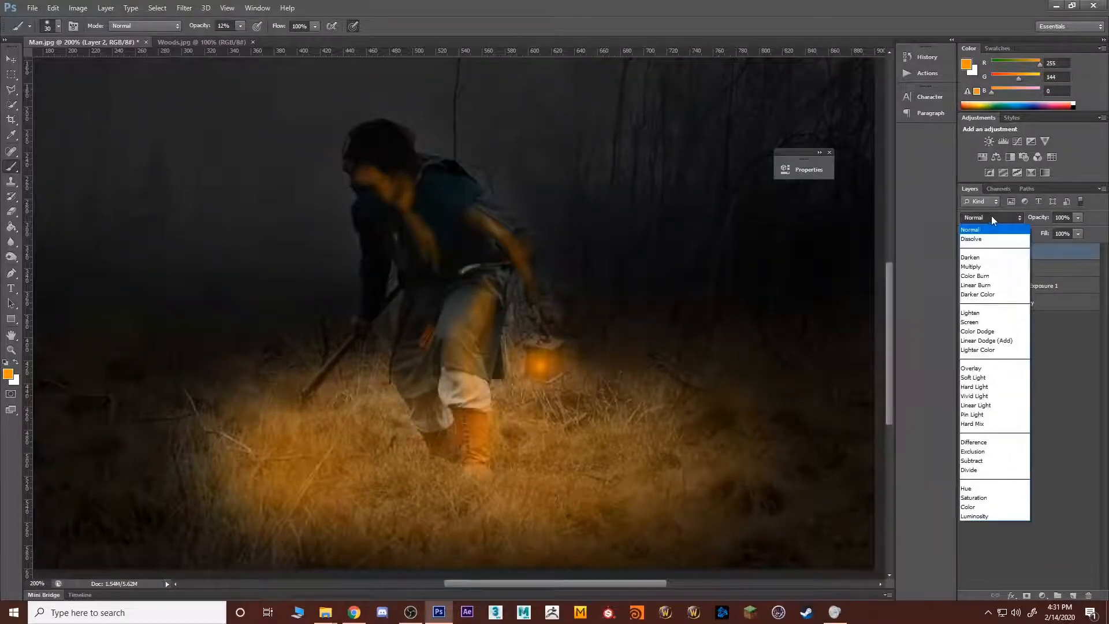
left_click(986, 386)
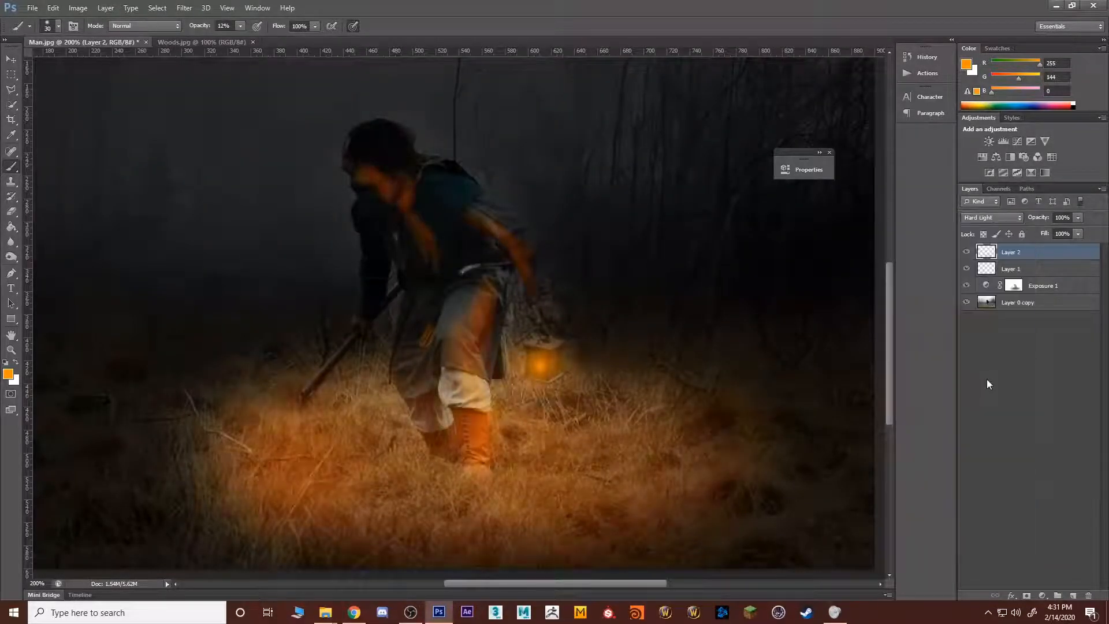
double_click(1035, 270)
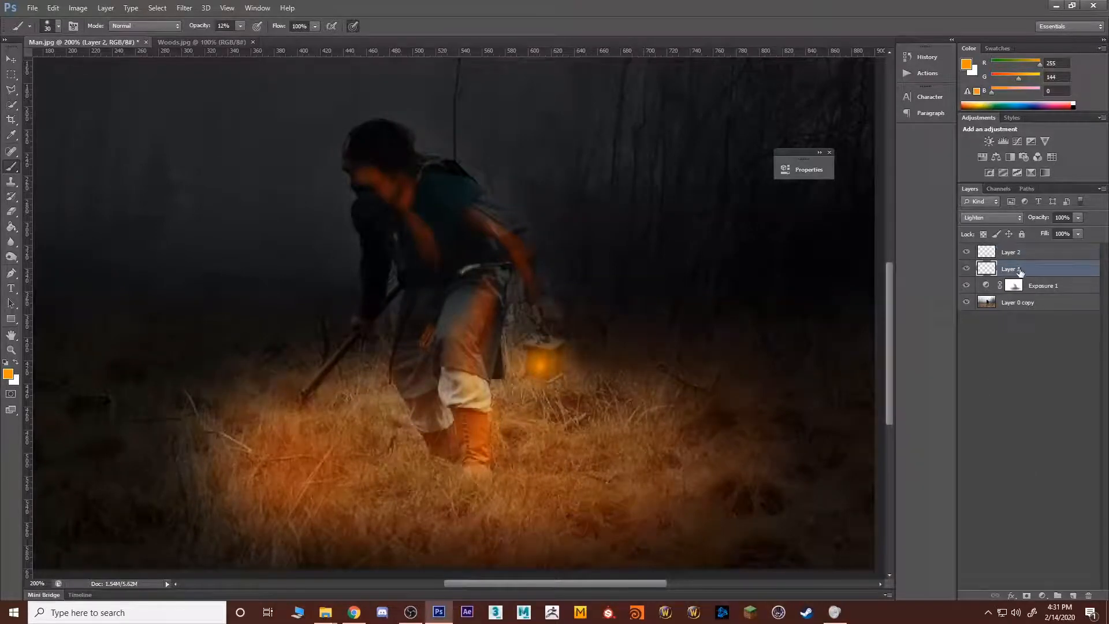
Step: Try the Color Dodge blend mode on the lantern glow layer
key("Escape")
left_click(991, 217)
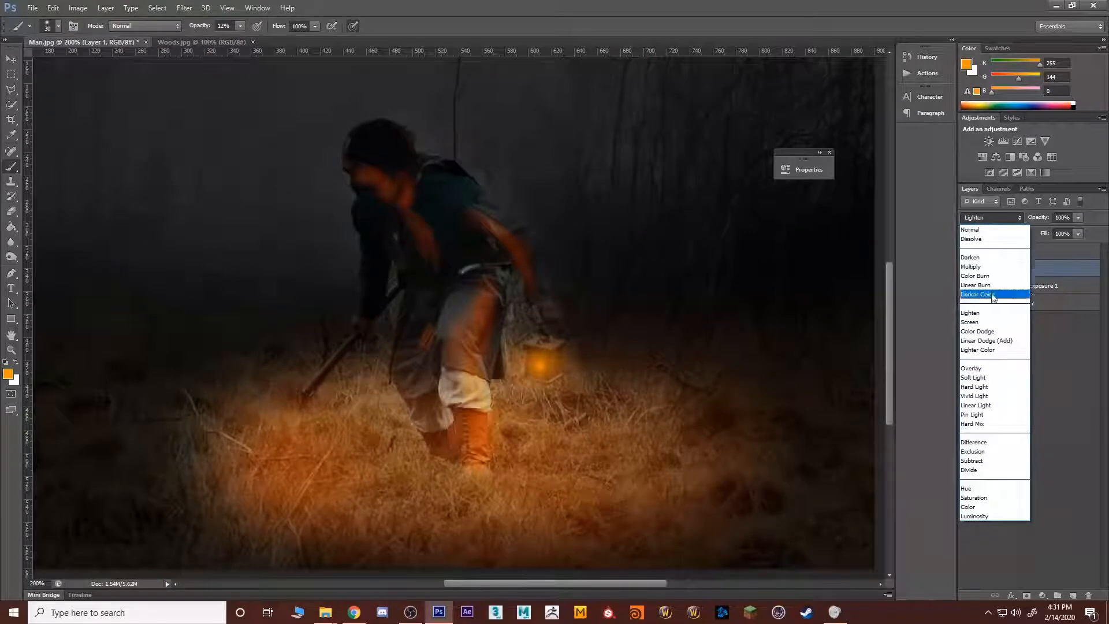
left_click(987, 332)
left_click(1018, 333)
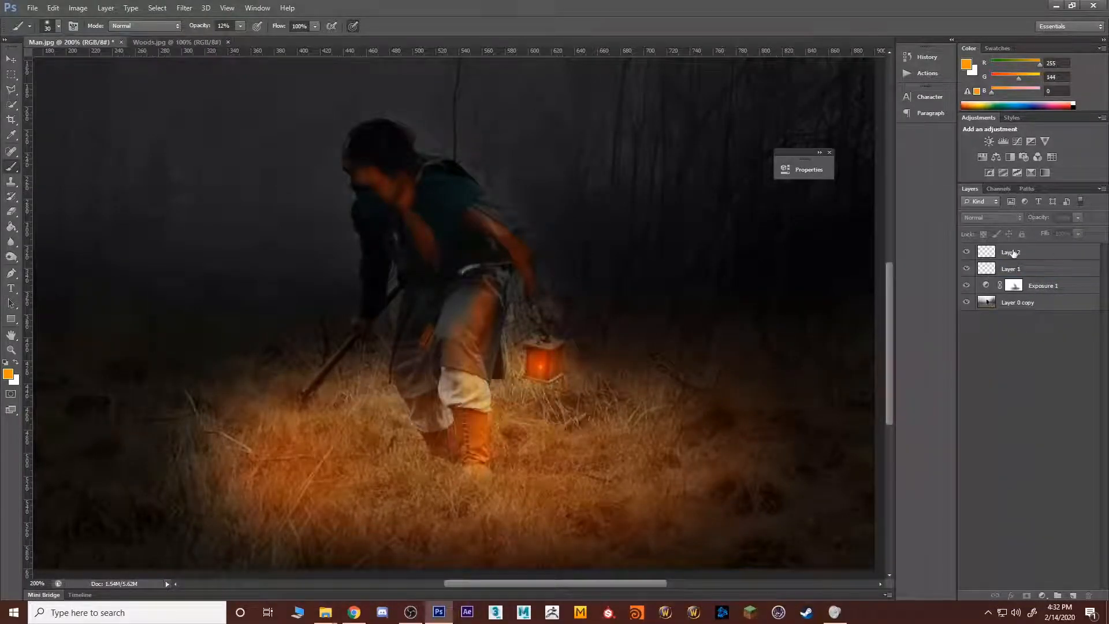
Step: Add a layer mask to the orange light layer and enlarge the brush to 125 px with black as the painting colour
left_click(1014, 253)
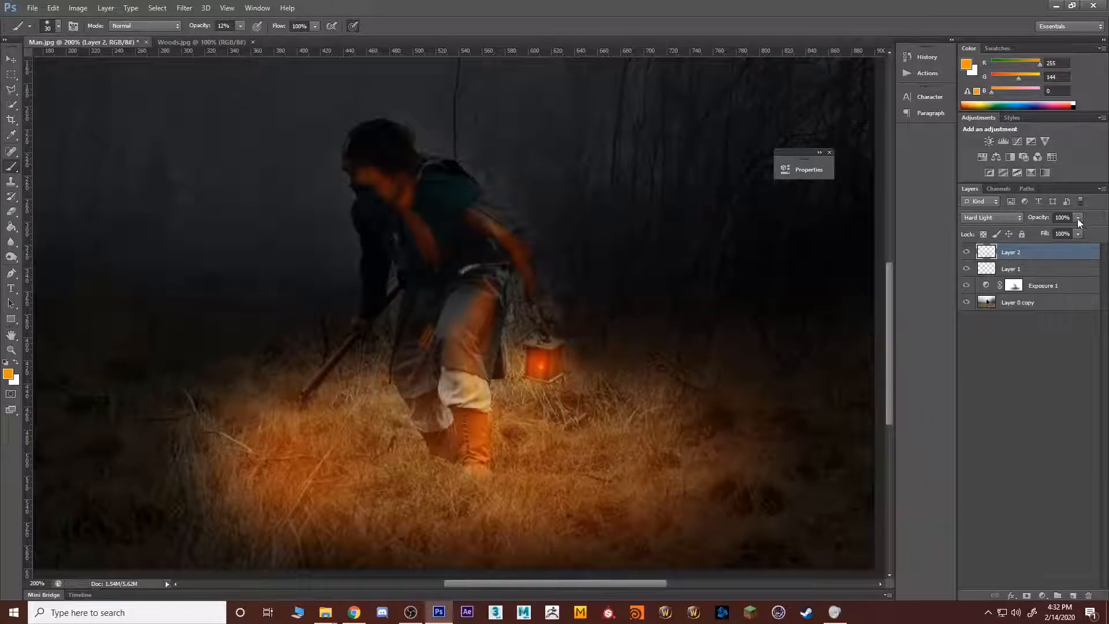
mouse_move(1047, 232)
left_mouse_down()
mouse_move(1036, 231)
mouse_move(1055, 234)
left_mouse_up()
left_click(1035, 453)
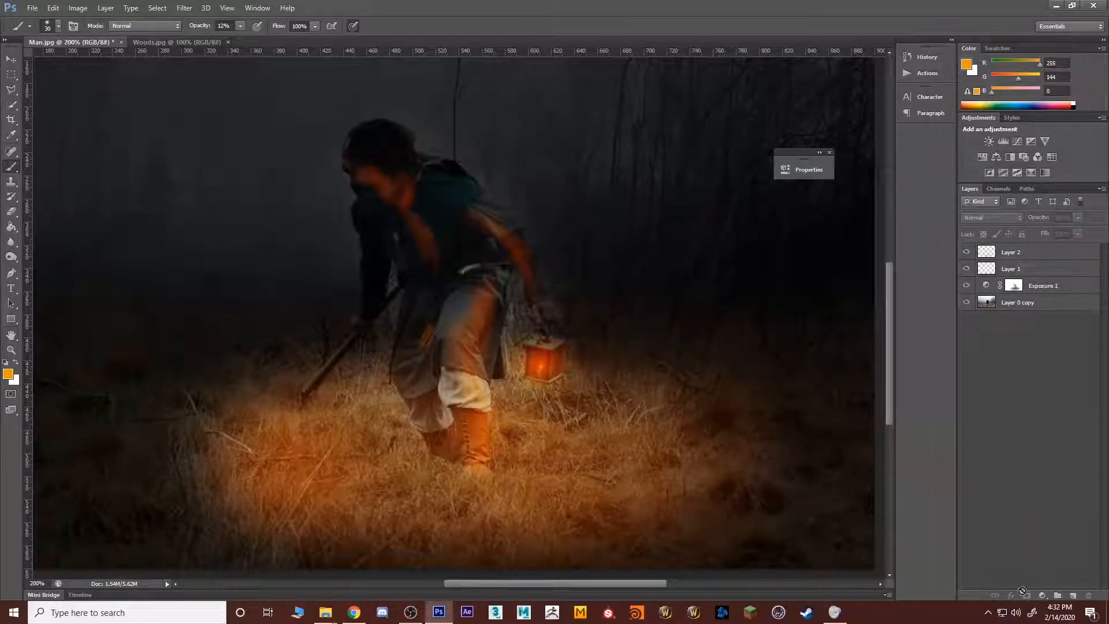
left_click(1038, 250)
left_click(1026, 595)
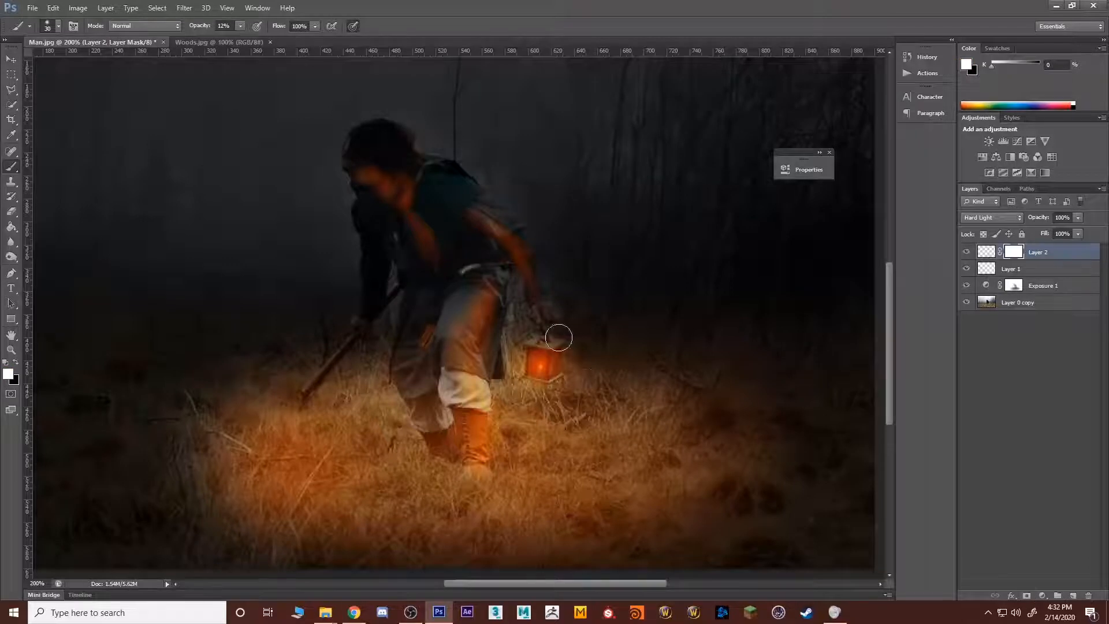
key("x")
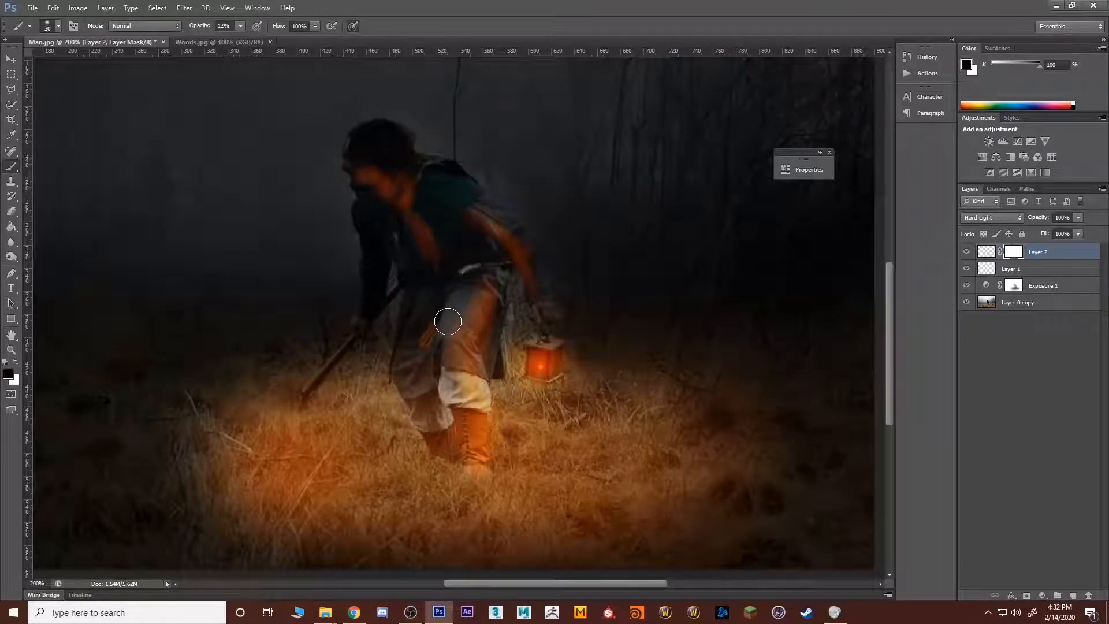
key("bracketleft")
key("bracketright")
key("bracketright")
key("bracketright")
key("bracketright")
key("bracketright")
key("bracketright")
key("bracketright")
key("bracketright")
key("bracketright")
key("bracketright")
key("bracketright")
key("bracketright")
key("bracketright")
key("bracketright")
key("bracketright")
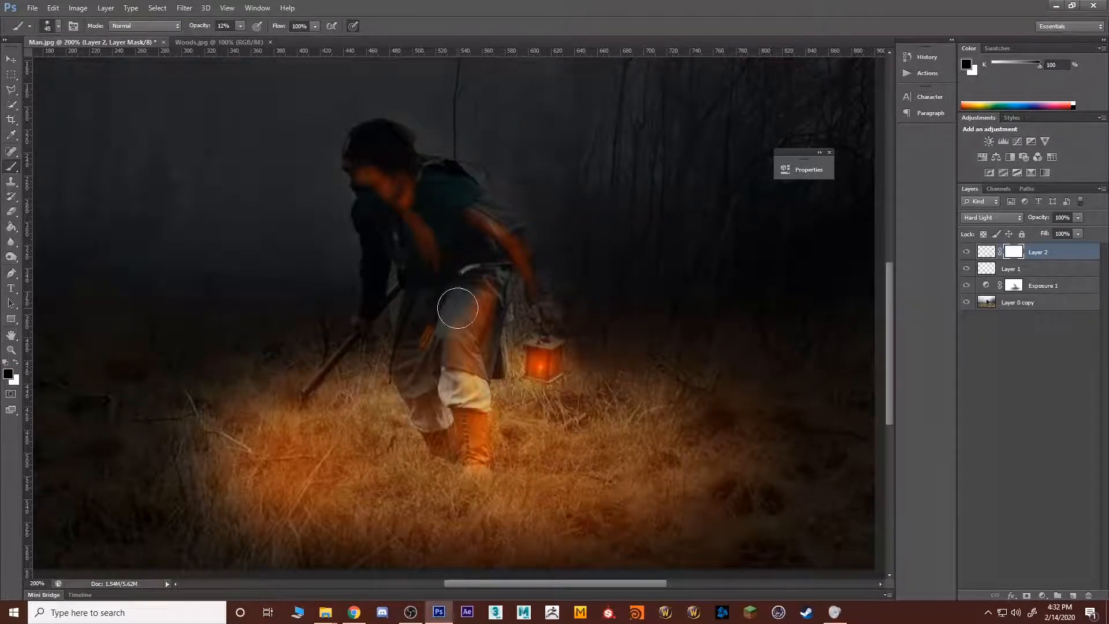
Step: Set the orange light layer's blend mode to Soft Light and the lantern glow layer's blend mode to Lighten
left_click(993, 224)
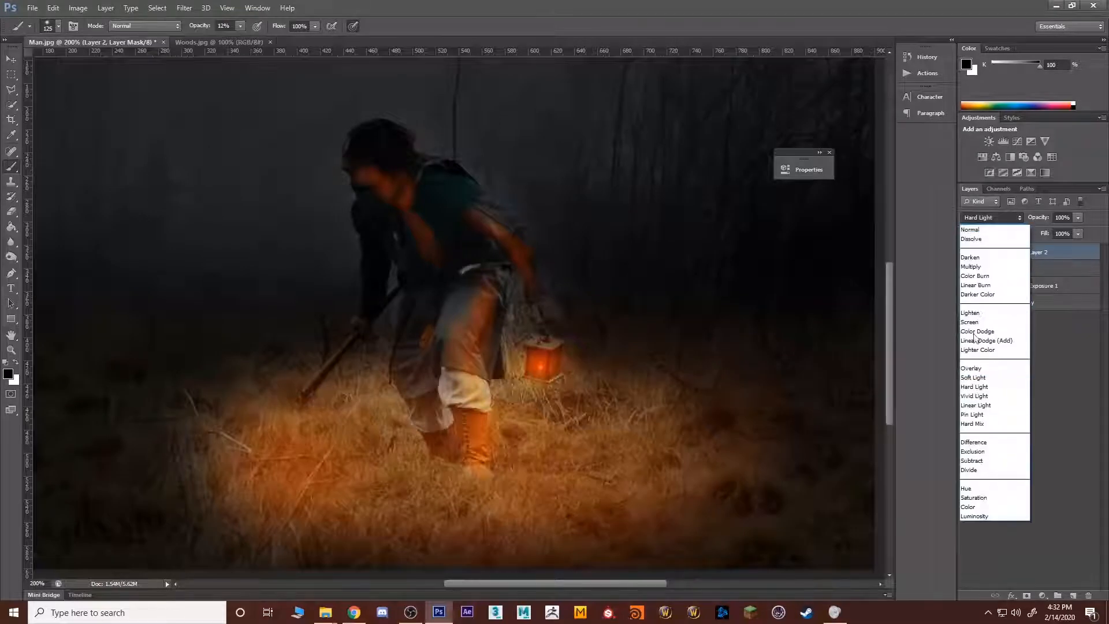
left_click(975, 384)
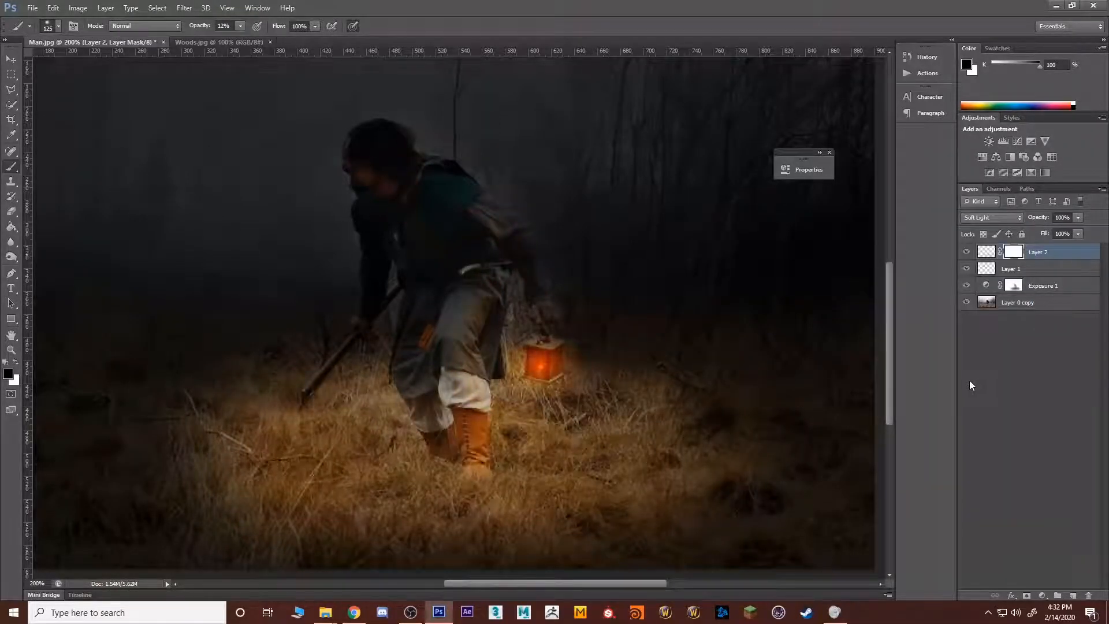
left_click(996, 270)
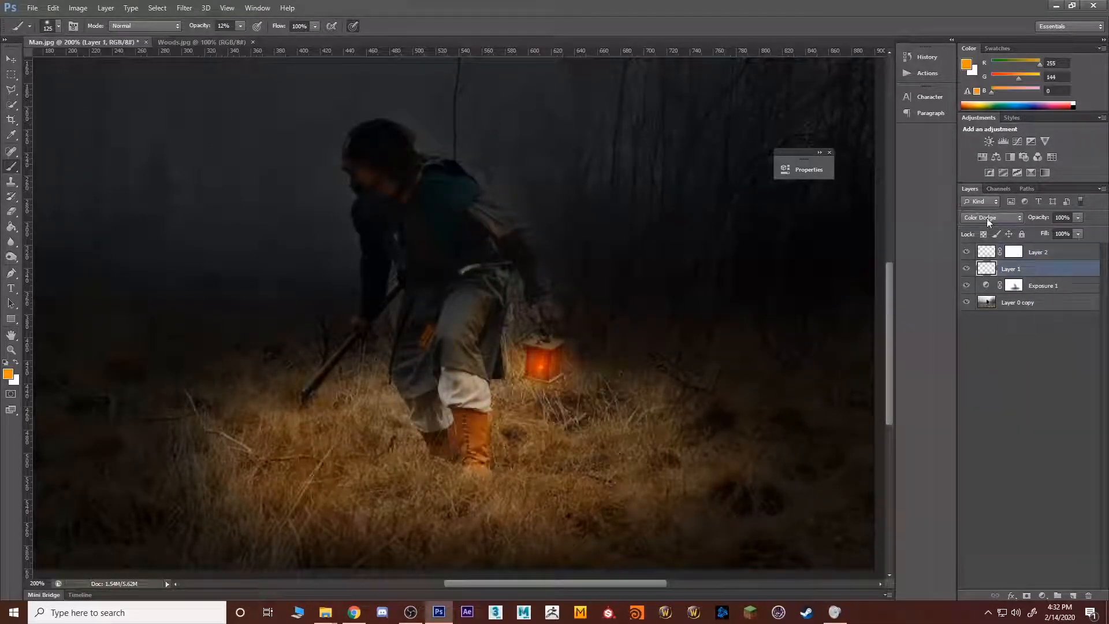
left_click(987, 217)
left_click(980, 312)
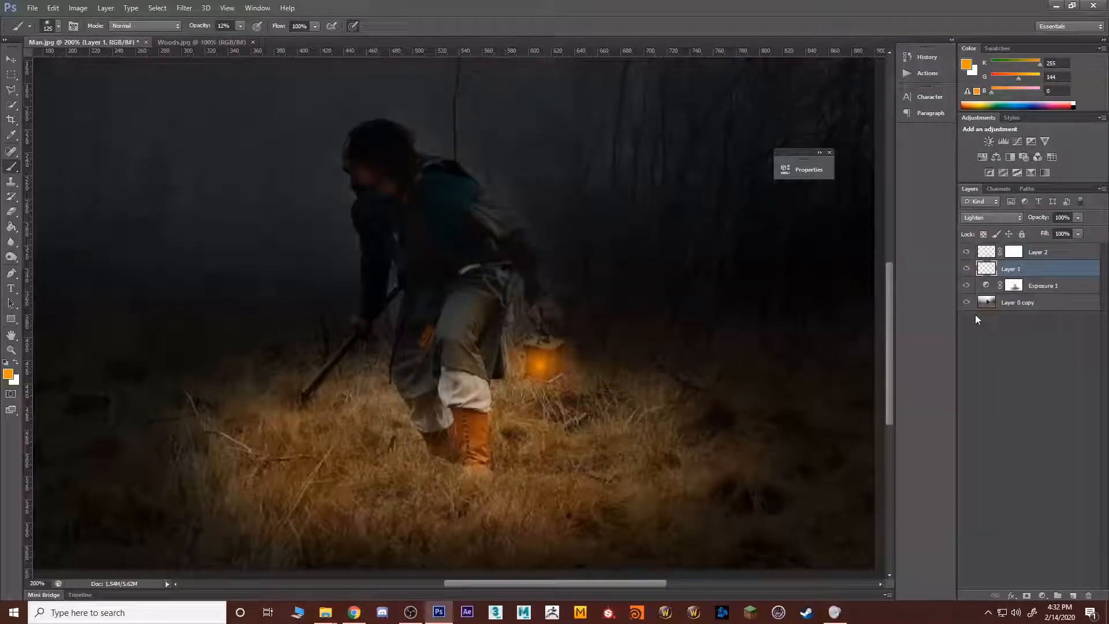
Step: Try adjusting the exposure amount of the Exposure adjustment layer that darkens the scene
left_click(1020, 286)
double_click(987, 285)
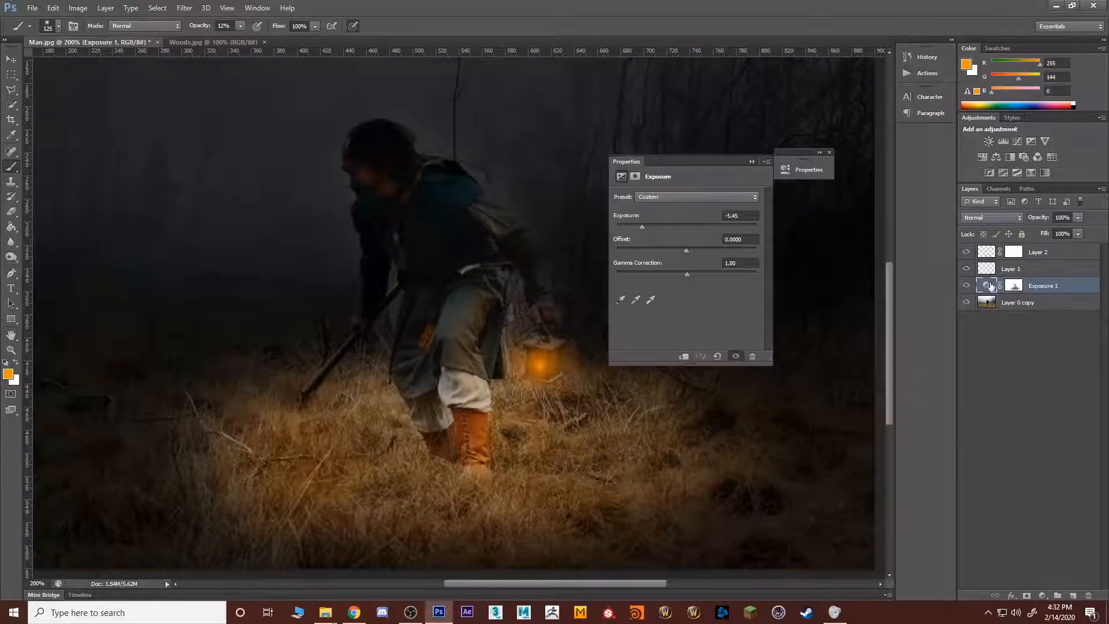
mouse_move(640, 224)
left_mouse_down()
mouse_move(631, 226)
mouse_move(643, 226)
left_mouse_up()
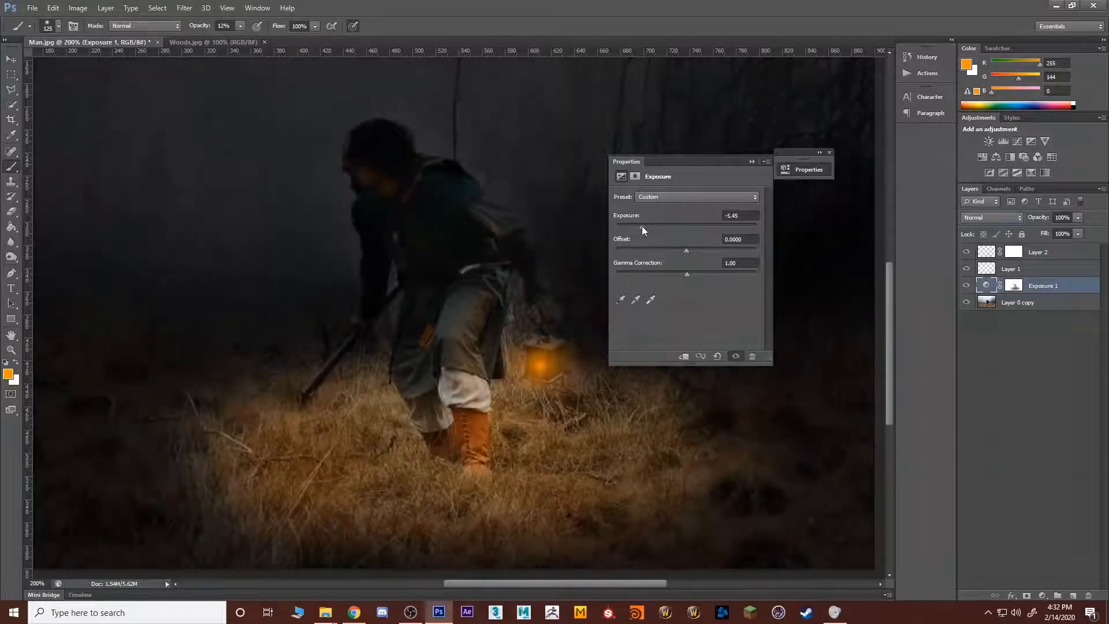
left_click(1051, 365)
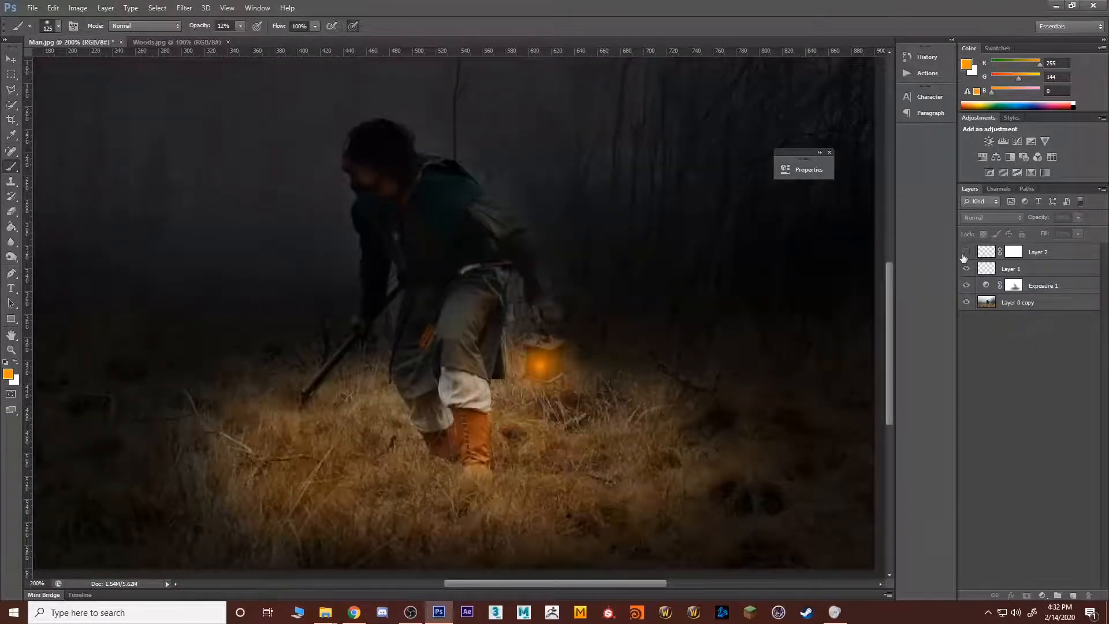
Step: Compare the scene with the light, glow and exposure layers hidden and shown, and examine the lighting across the whole image
left_click(966, 285)
left_click(966, 286)
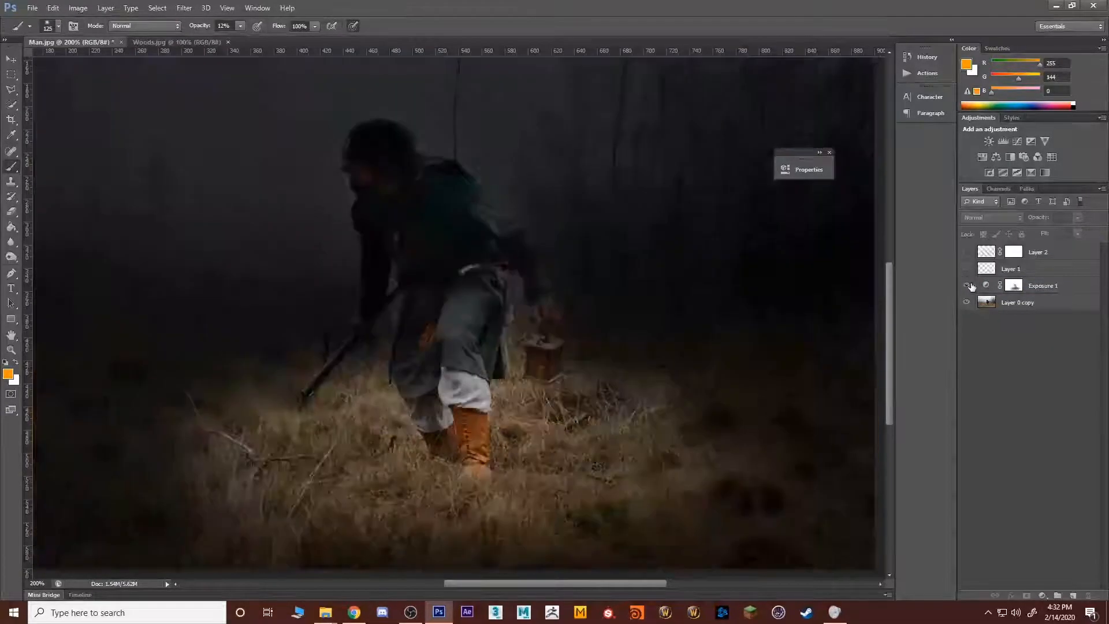
left_click(966, 268)
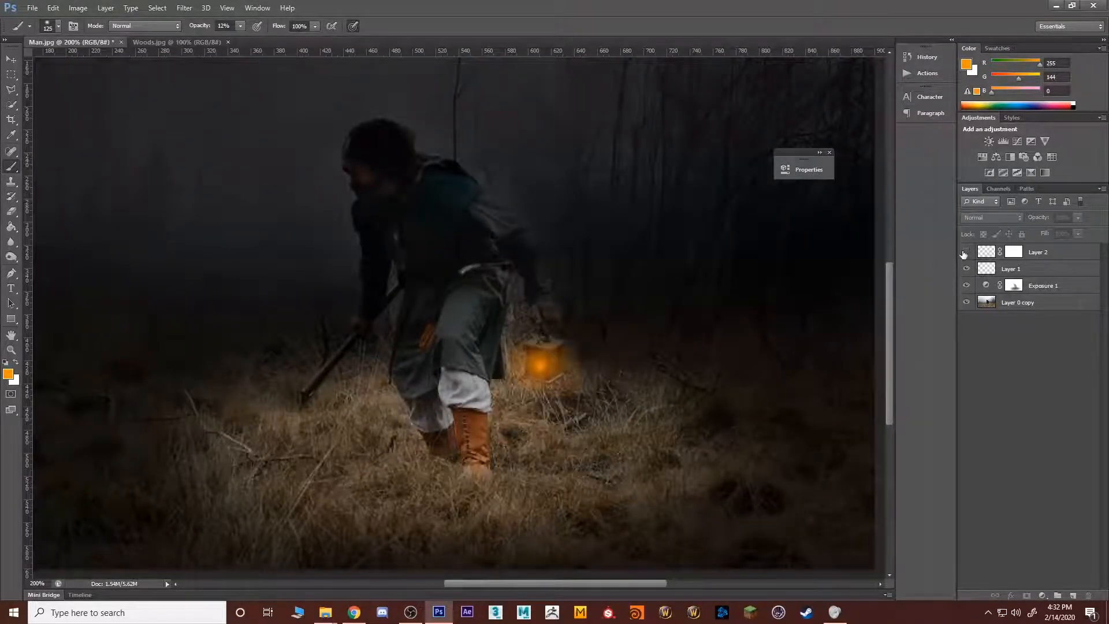
left_click(966, 252)
key("z")
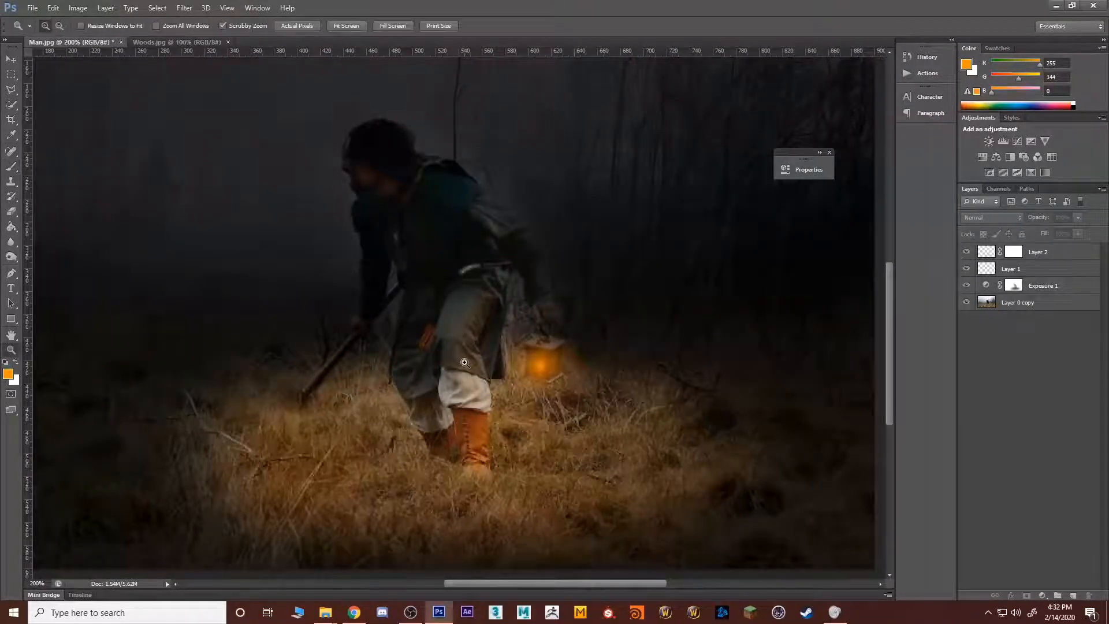
left_click(467, 369, "alt")
left_click(470, 370, "alt")
left_click(485, 374)
left_click(486, 375)
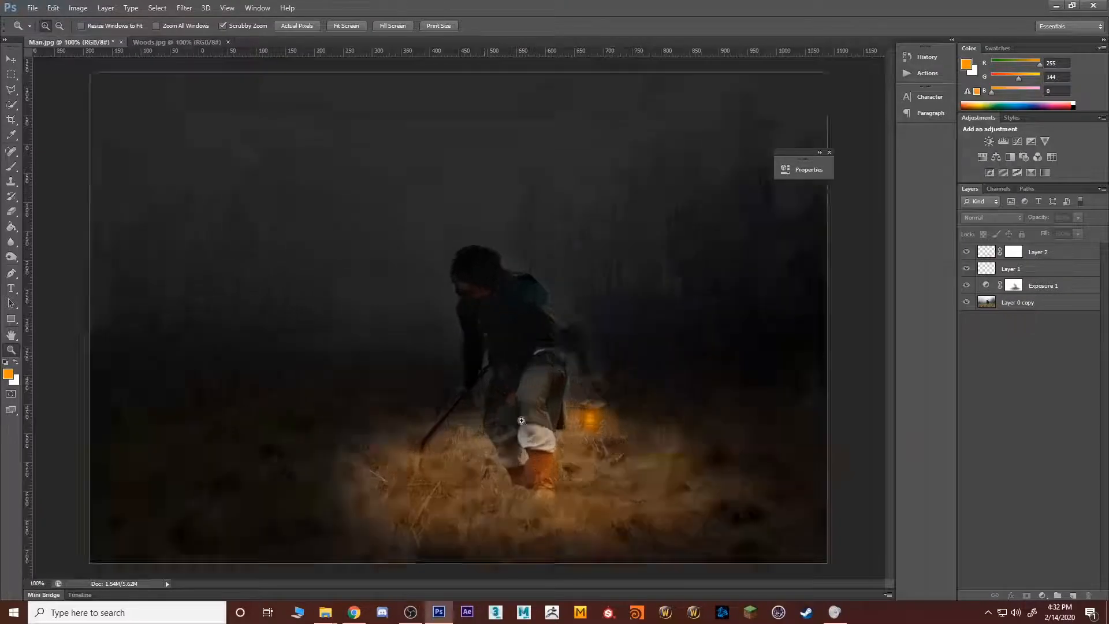
left_click(494, 435, "alt")
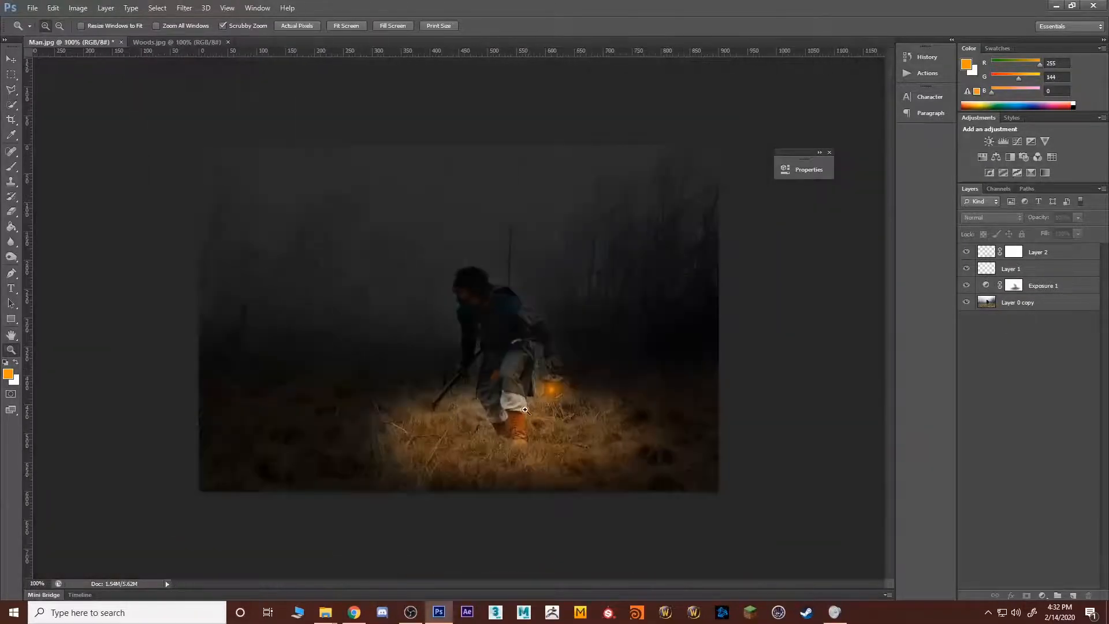
Step: Select the orange light layer and set up the Dodge tool for midtones at 43% exposure
left_click(986, 250)
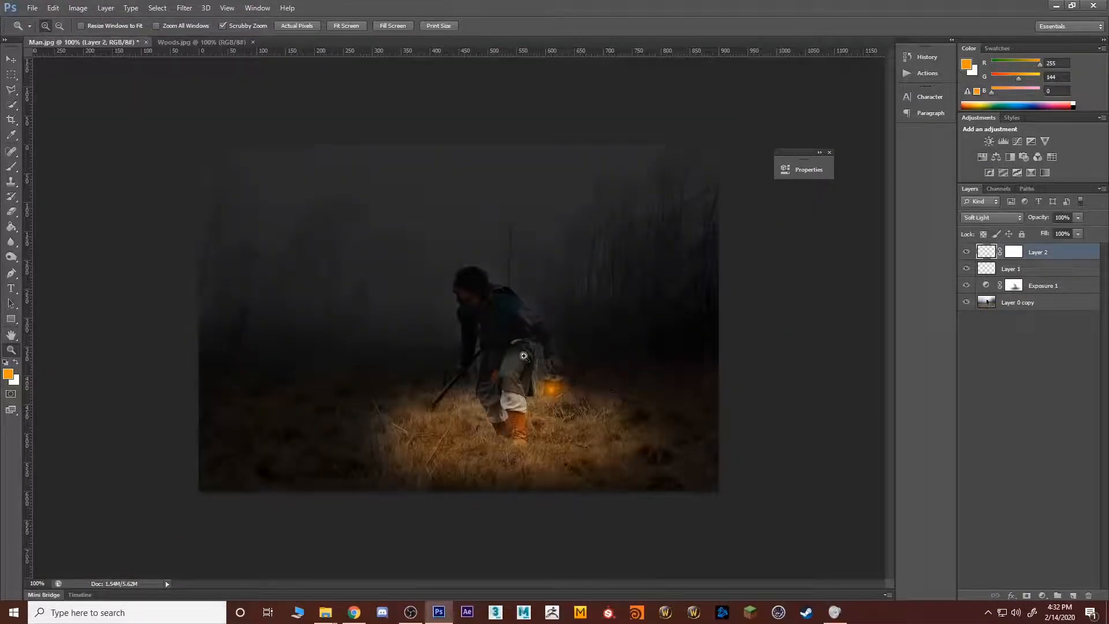
left_click(490, 320)
left_click(585, 349)
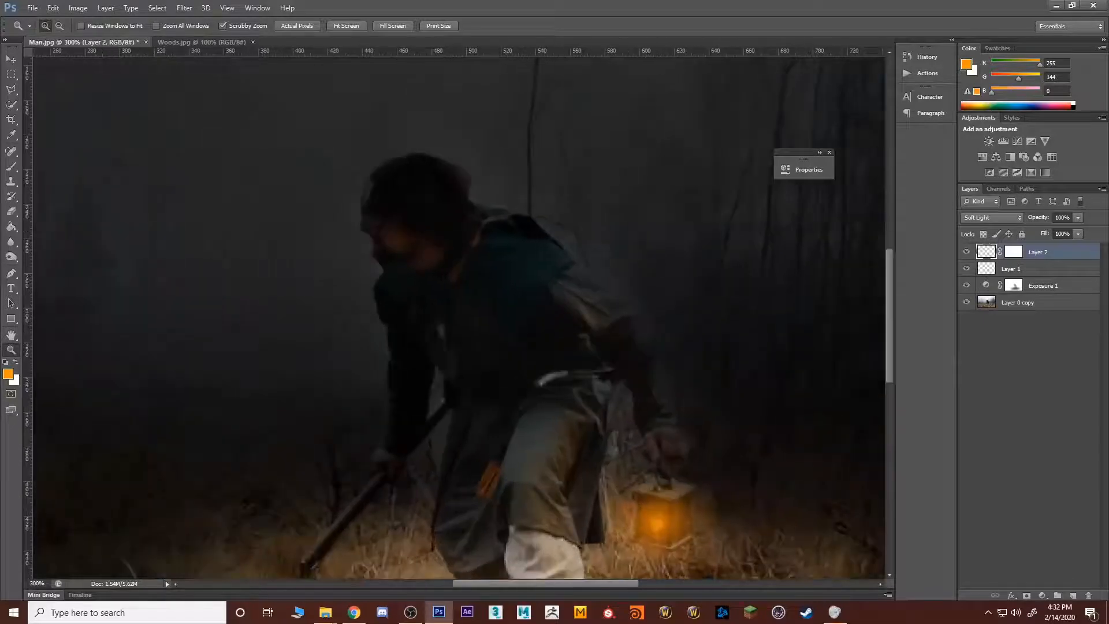
left_click(12, 258)
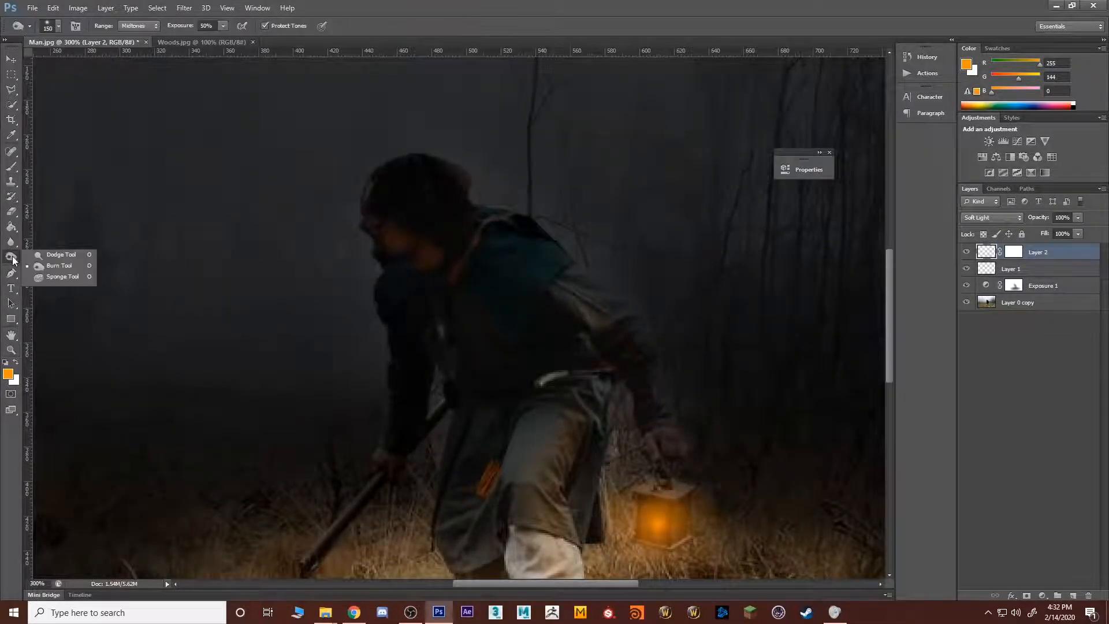
left_click(52, 257)
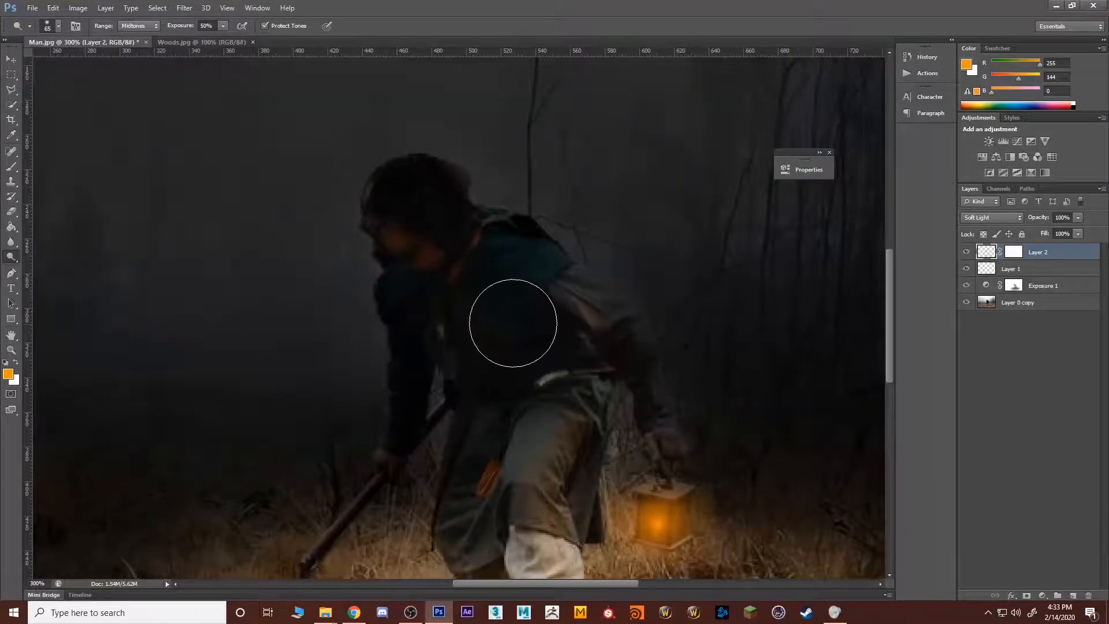
key("b")
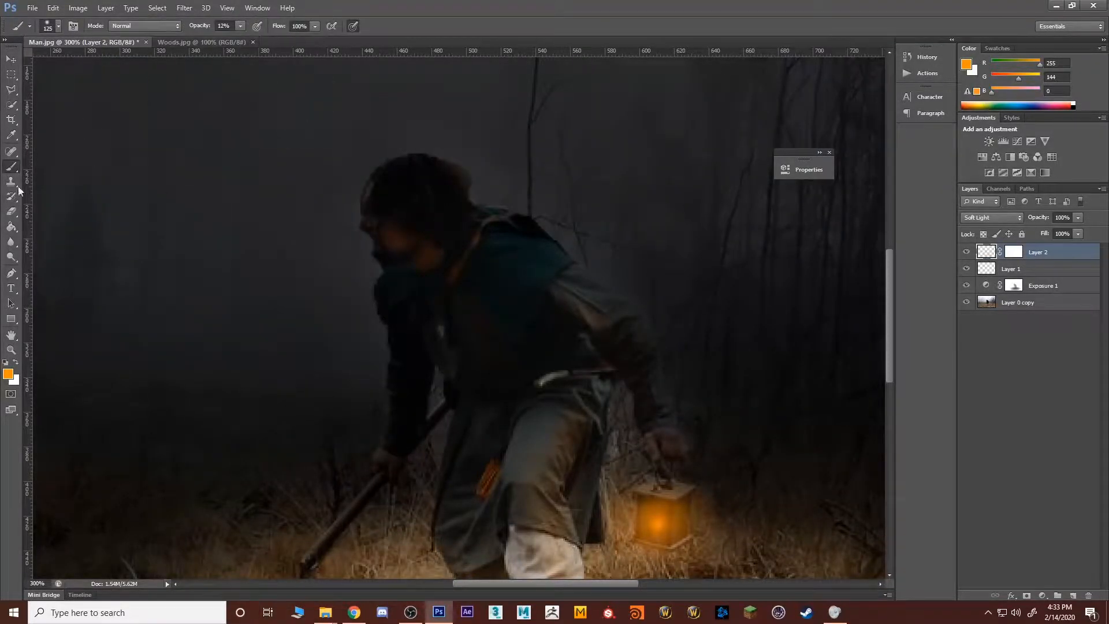
left_click_drag(11, 241, 48, 245)
left_click(11, 257)
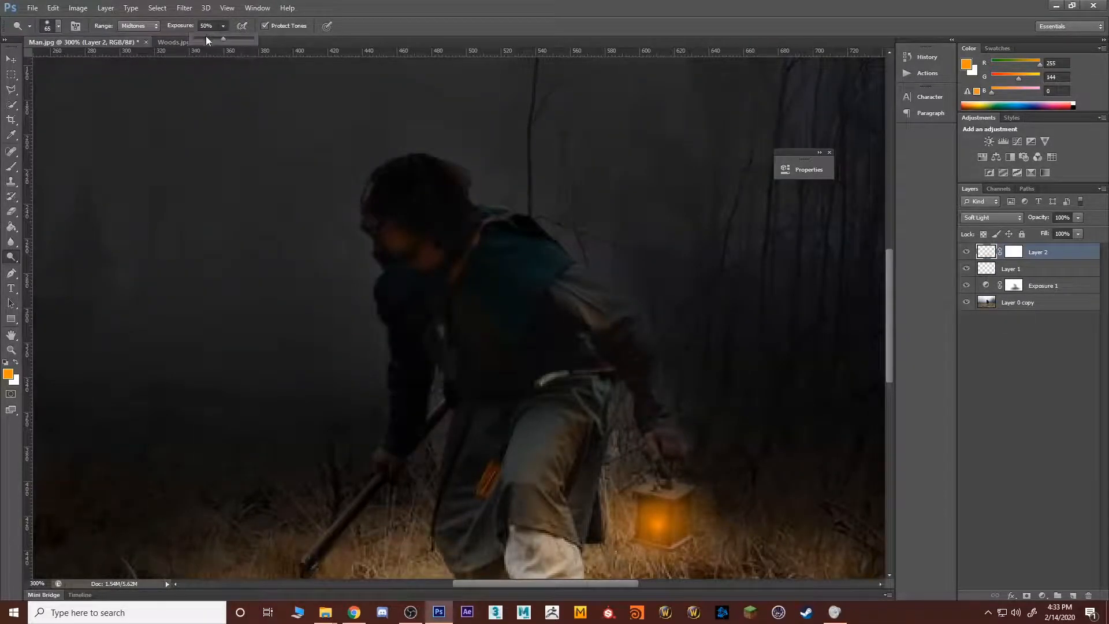
left_click_drag(206, 41, 207, 42)
Step: Try dodging the man's arm and face on the orange light layer with a 35 px brush
left_click(570, 291)
key("[")
key("[")
key("[")
key("[")
key("bracketright")
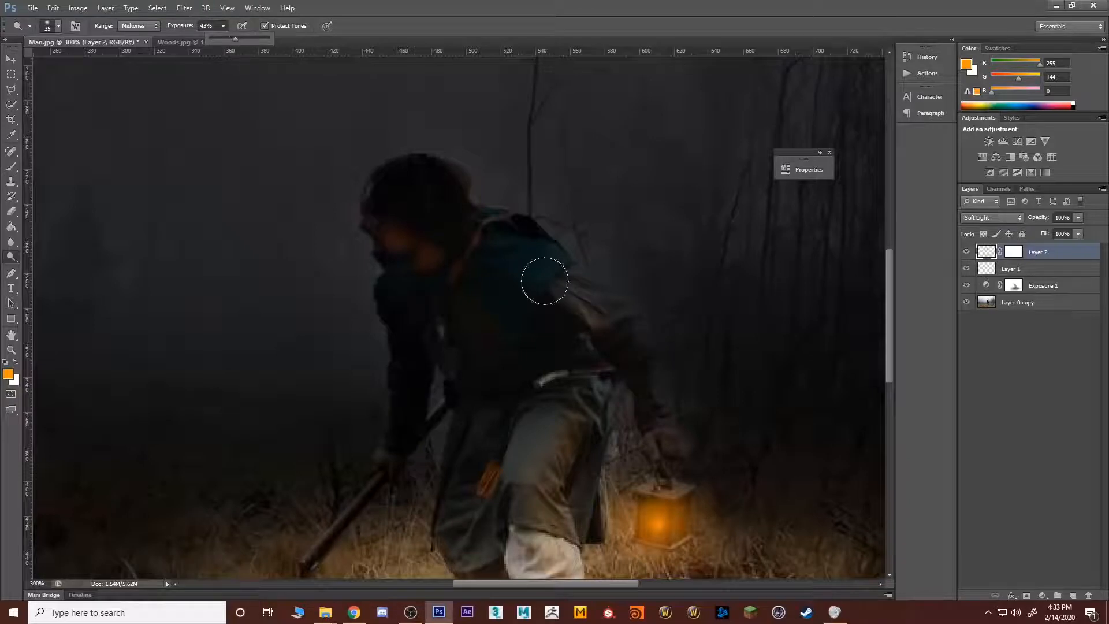
left_click(396, 238)
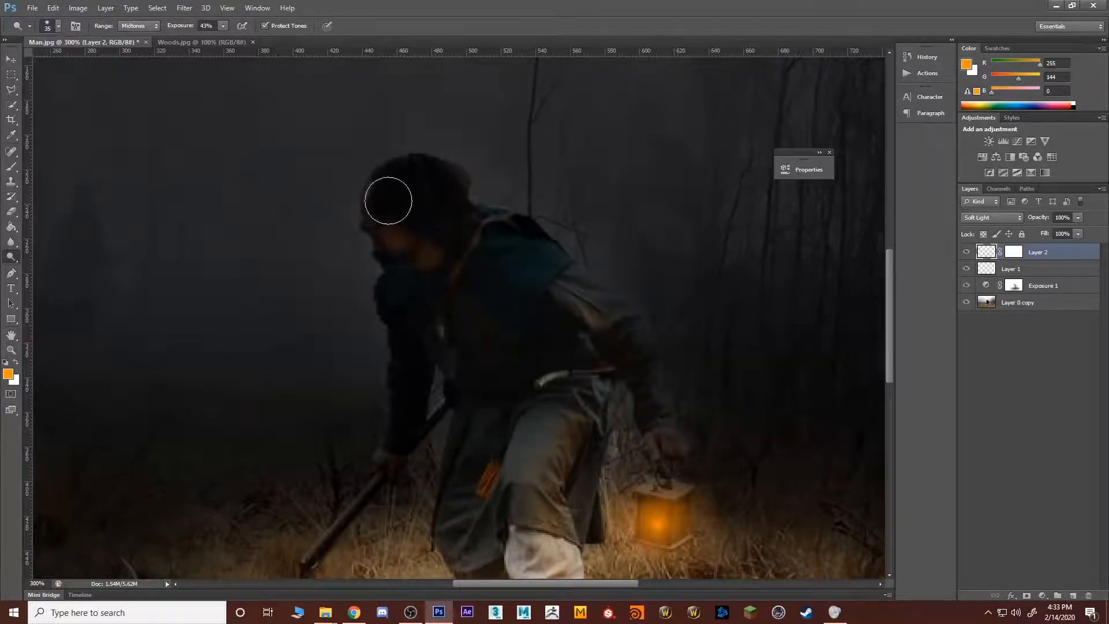
left_click(962, 411)
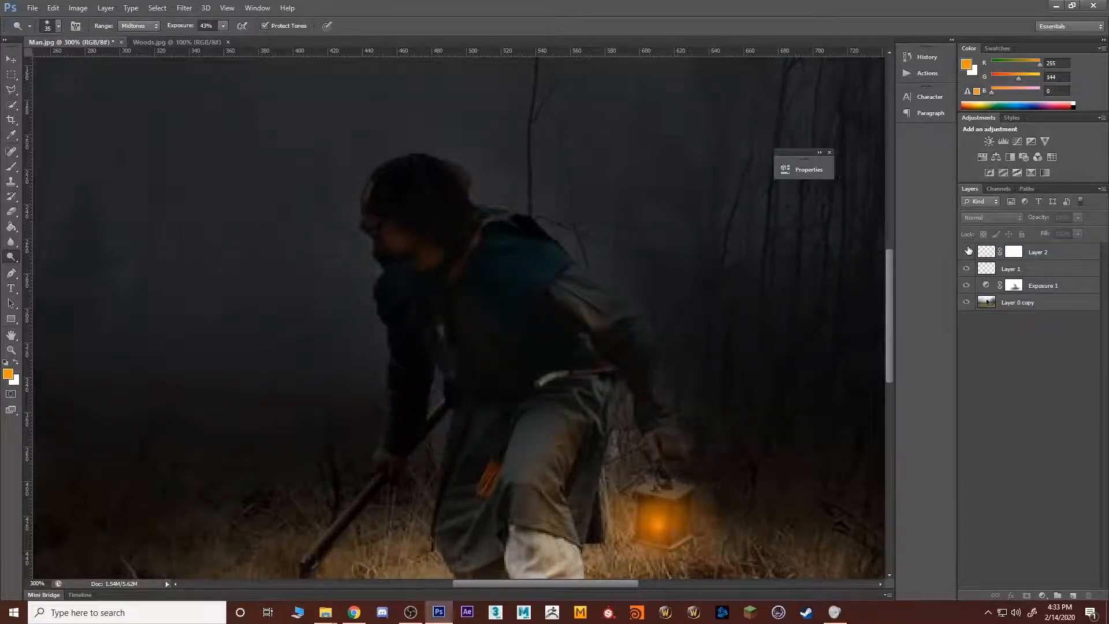
Step: Add a new empty layer above the orange light layer
key("z")
left_click(563, 442, "alt")
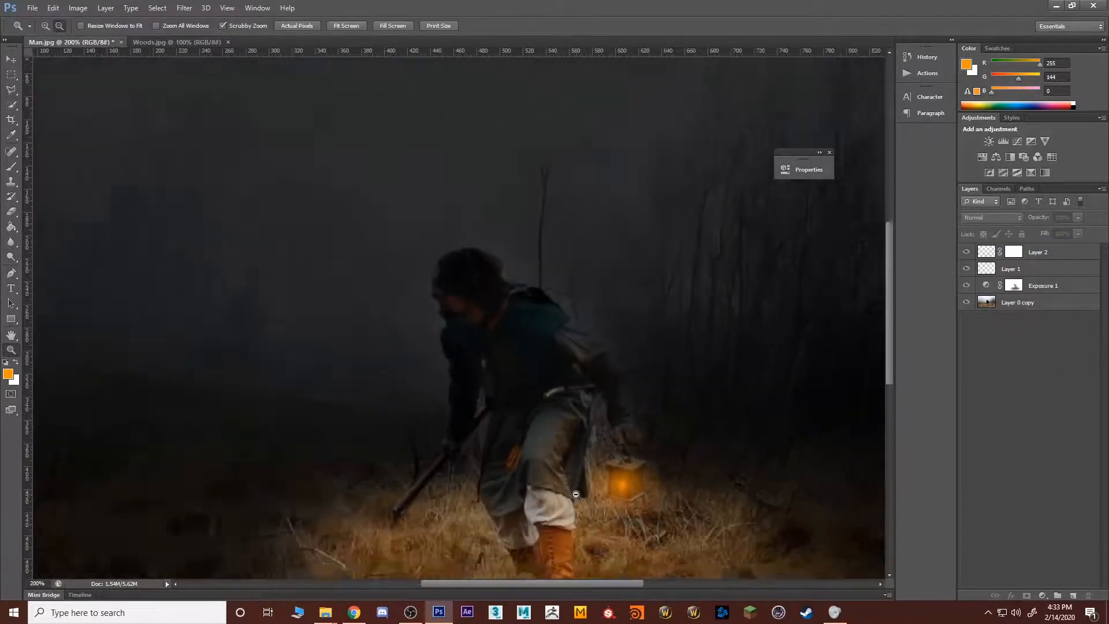
left_click(587, 466, "alt")
left_click(550, 393)
left_click_drag(549, 394, 592, 411)
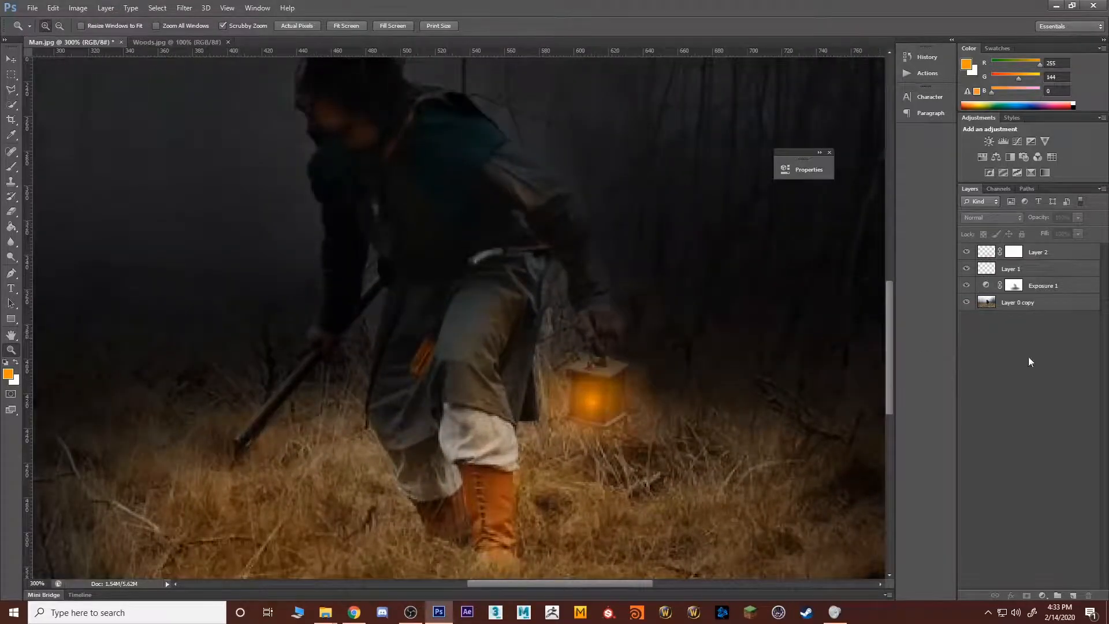
left_click(1072, 596)
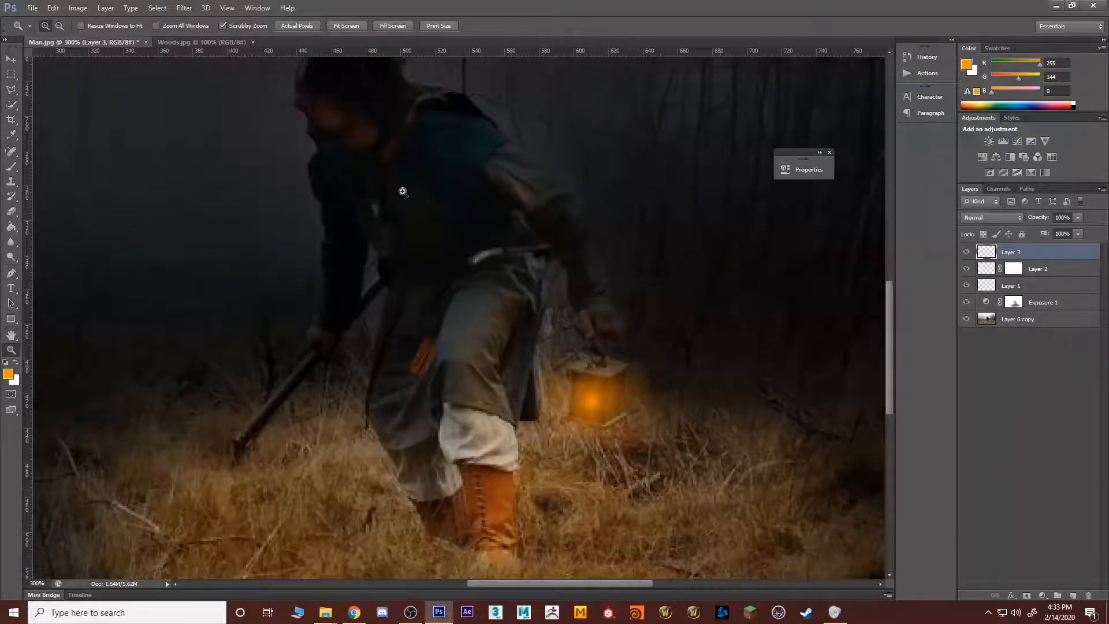
Step: Dodge the midtones of the man's lantern arm, hand, leg and face on the base photo layer with a 35 px brush at 43% exposure
left_click(12, 243)
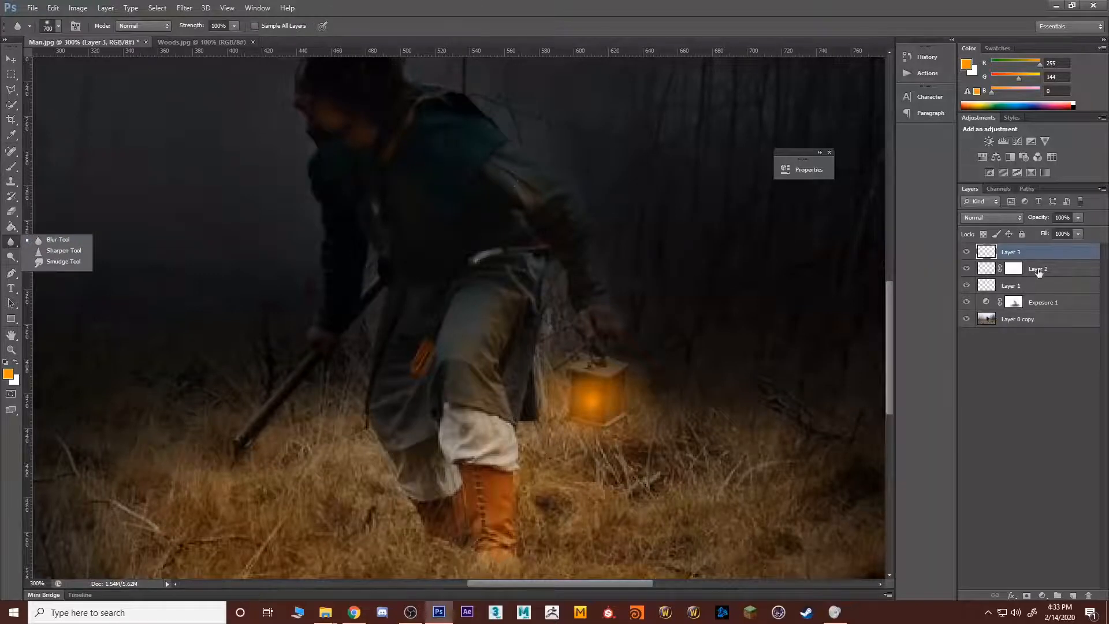
left_click(1011, 322)
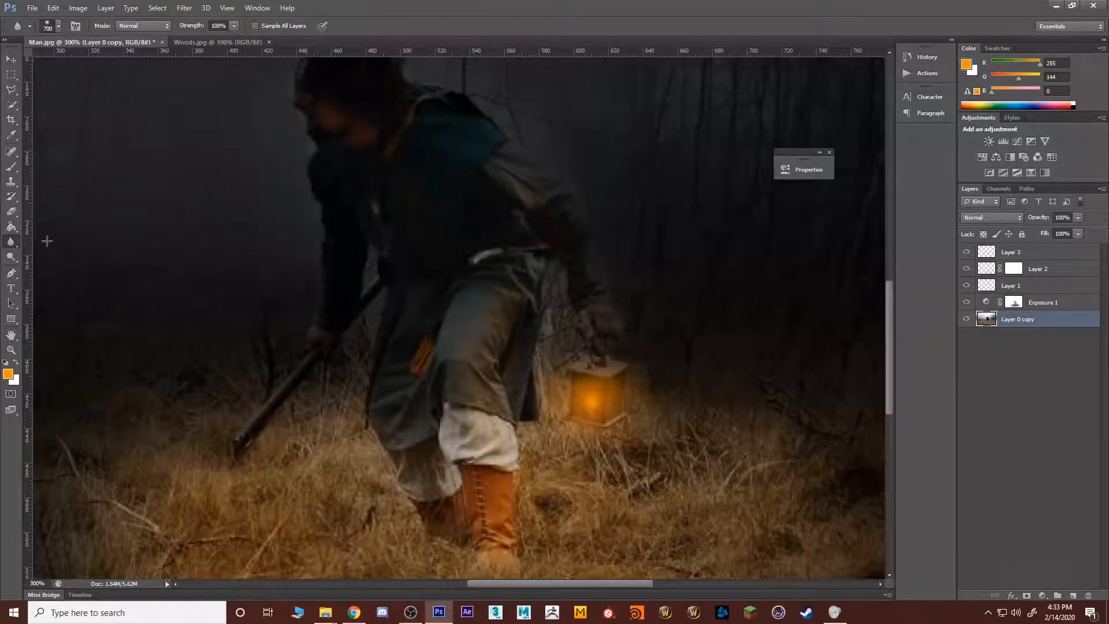
left_click(12, 246)
left_click(11, 257)
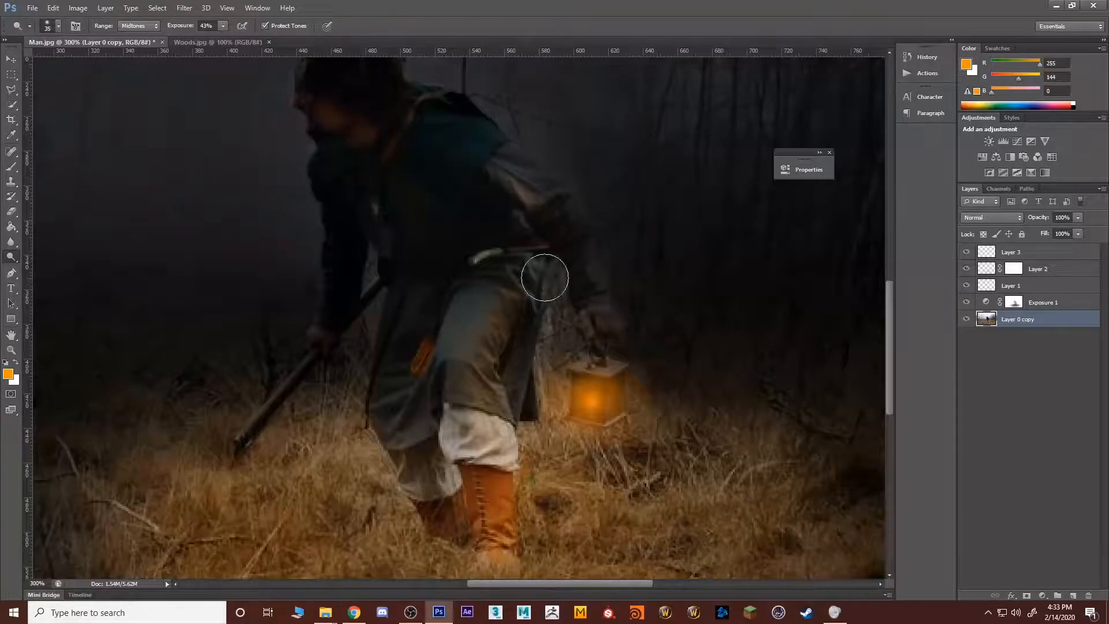
mouse_move(569, 305)
left_mouse_down()
mouse_move(581, 340)
mouse_move(601, 314)
mouse_move(602, 325)
mouse_move(530, 213)
mouse_move(587, 318)
mouse_move(523, 226)
mouse_move(499, 354)
mouse_move(479, 324)
mouse_move(498, 317)
mouse_move(477, 440)
mouse_move(490, 325)
mouse_move(513, 503)
mouse_move(491, 383)
mouse_move(494, 499)
left_mouse_up()
mouse_move(396, 156)
left_mouse_down()
mouse_move(327, 93)
mouse_move(307, 88)
mouse_move(334, 96)
mouse_move(431, 192)
mouse_move(389, 143)
left_mouse_up()
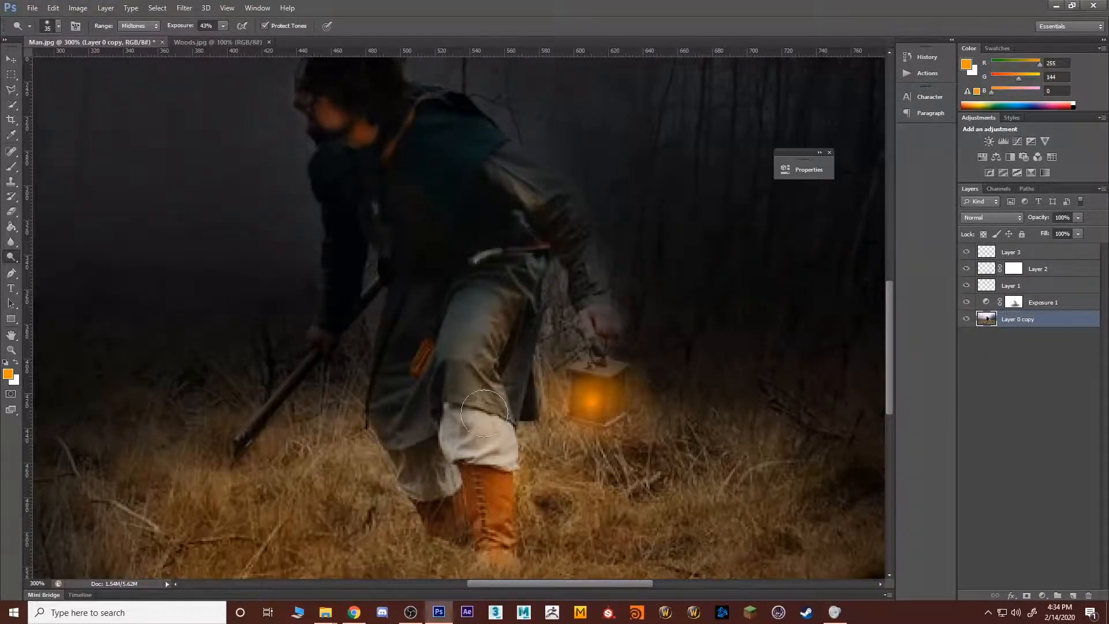
Step: Dodge the man's front leg on the base photo layer and set up the Burn tool for midtones at 45 px and 25% exposure
mouse_move(484, 413)
left_mouse_down()
mouse_move(481, 369)
mouse_move(503, 504)
mouse_move(516, 515)
mouse_move(460, 345)
mouse_move(489, 474)
mouse_move(511, 367)
mouse_move(499, 318)
left_mouse_up()
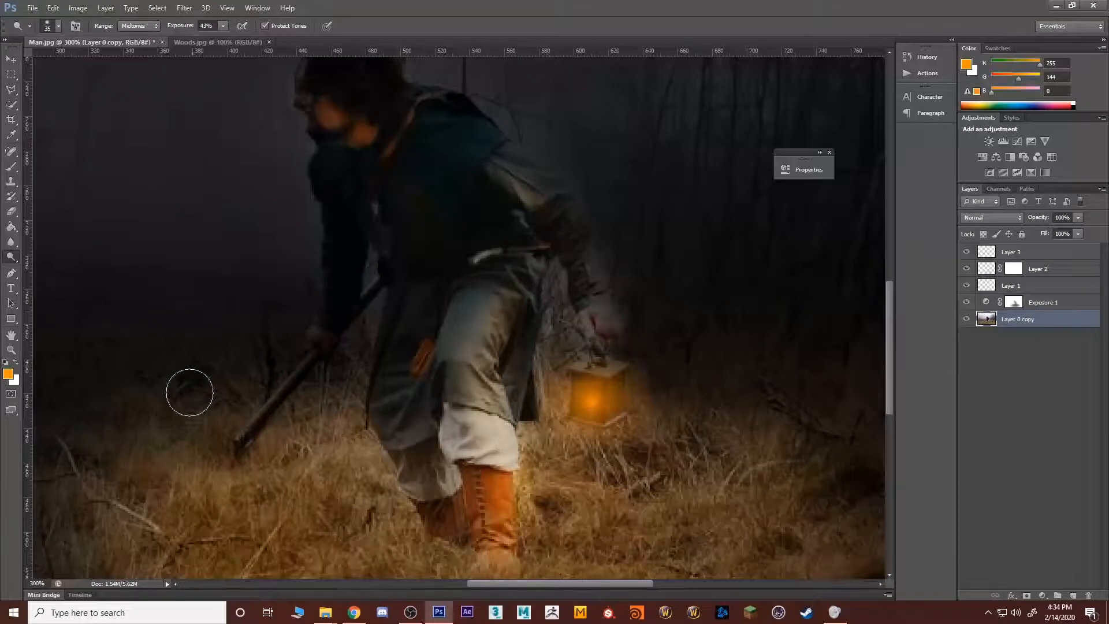
right_click(11, 258)
left_click(59, 265)
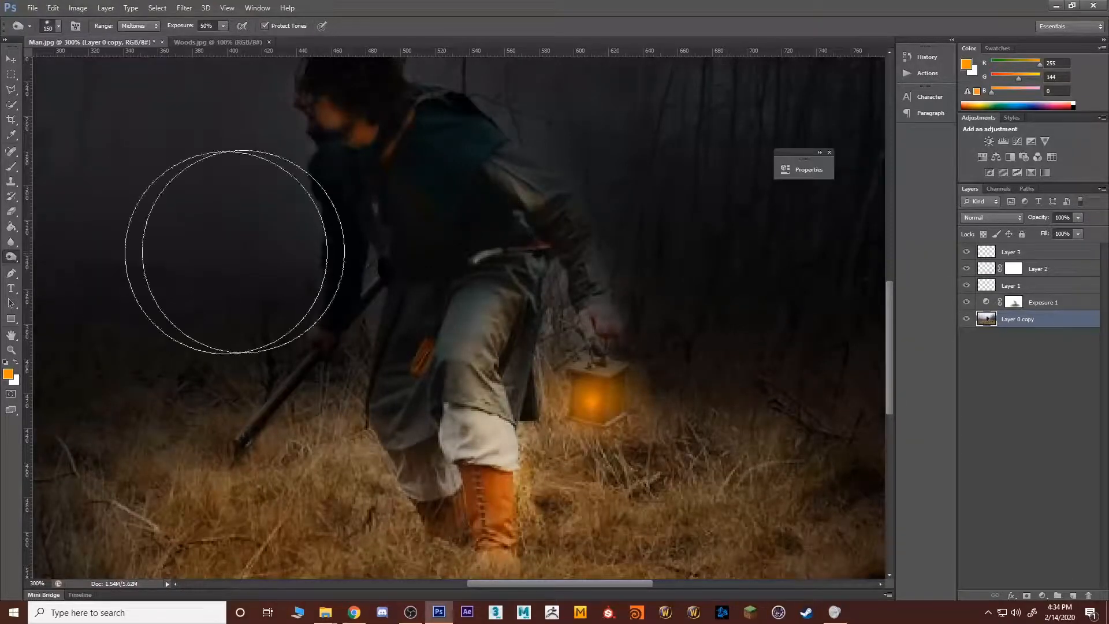
key("bracketleft")
key("bracketleft")
key("bracketleft")
key("bracketleft")
key("bracketleft")
key("bracketleft")
key("bracketleft")
key("bracketleft")
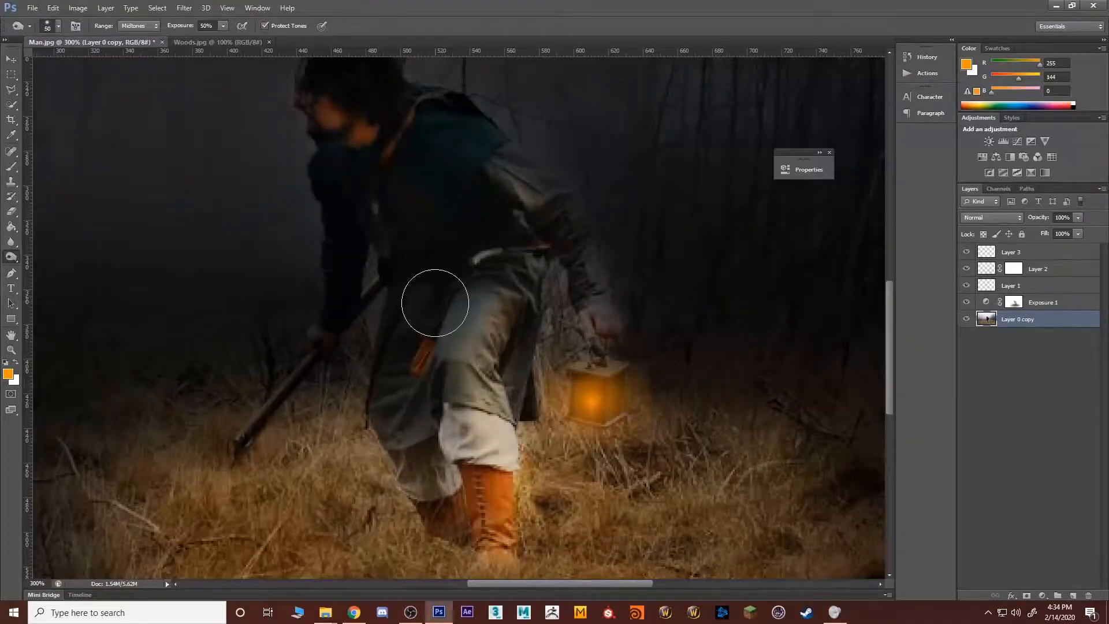
left_click(222, 25)
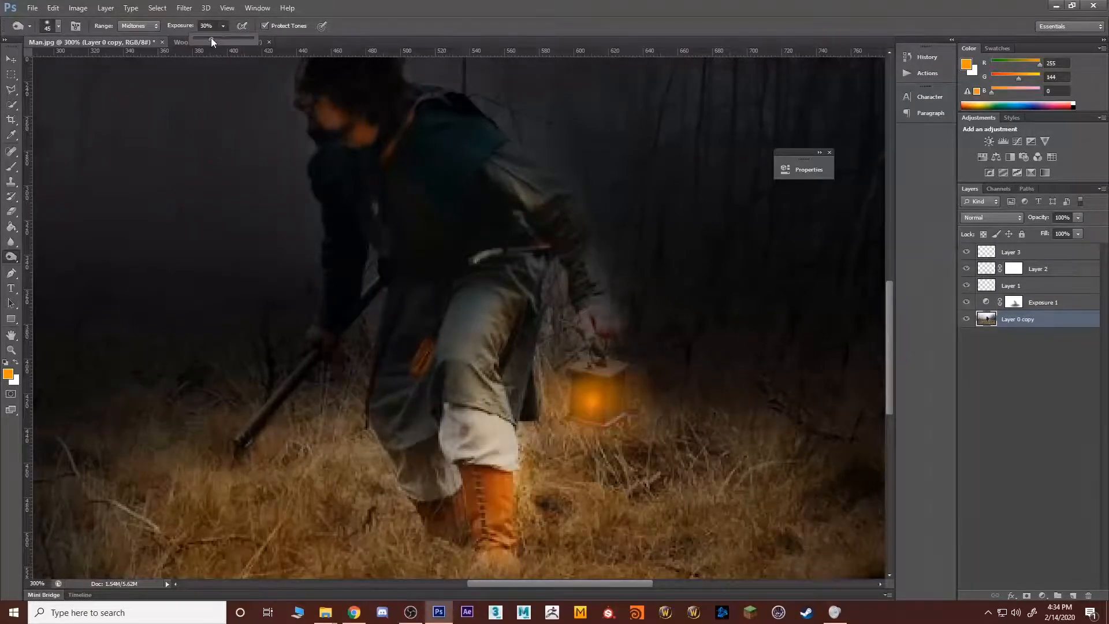
left_click_drag(211, 38, 207, 38)
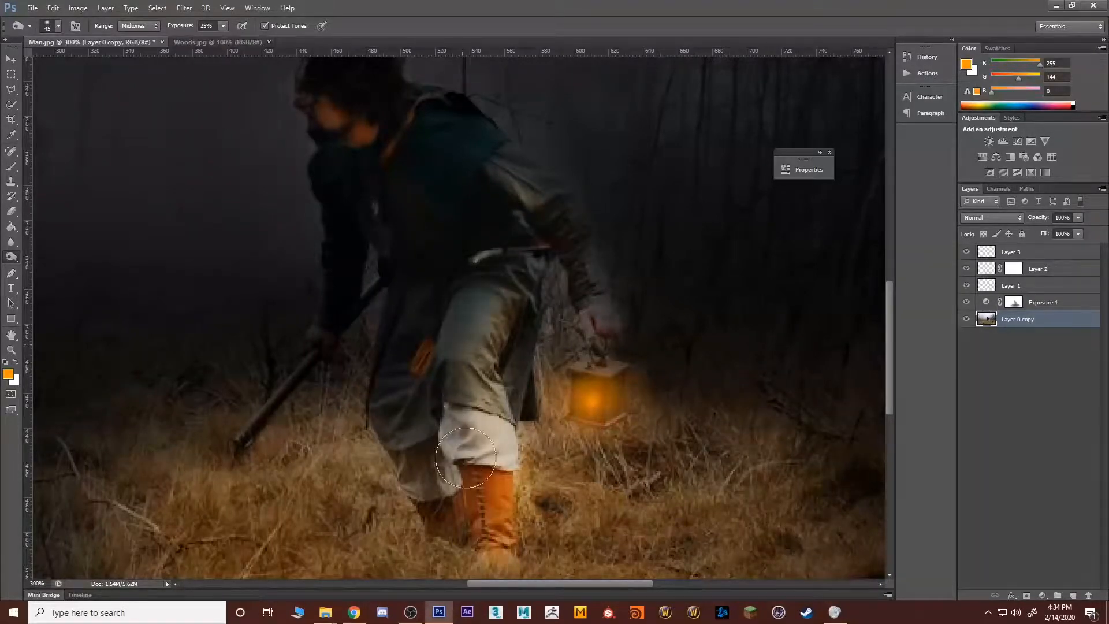
Step: Burn the midtones on the unlit side of the man's legs, coat and boots and the grass around his feet
mouse_move(466, 458)
left_mouse_down()
mouse_move(460, 308)
mouse_move(471, 505)
mouse_move(453, 349)
mouse_move(486, 502)
mouse_move(432, 322)
mouse_move(469, 552)
mouse_move(465, 385)
mouse_move(567, 472)
mouse_move(512, 500)
mouse_move(486, 468)
mouse_move(501, 424)
mouse_move(467, 435)
mouse_move(458, 405)
mouse_move(436, 390)
mouse_move(427, 470)
mouse_move(448, 519)
mouse_move(438, 397)
mouse_move(409, 272)
mouse_move(419, 431)
mouse_move(443, 330)
mouse_move(400, 418)
mouse_move(452, 426)
mouse_move(516, 219)
mouse_move(475, 224)
mouse_move(472, 233)
mouse_move(546, 255)
mouse_move(500, 253)
left_mouse_up()
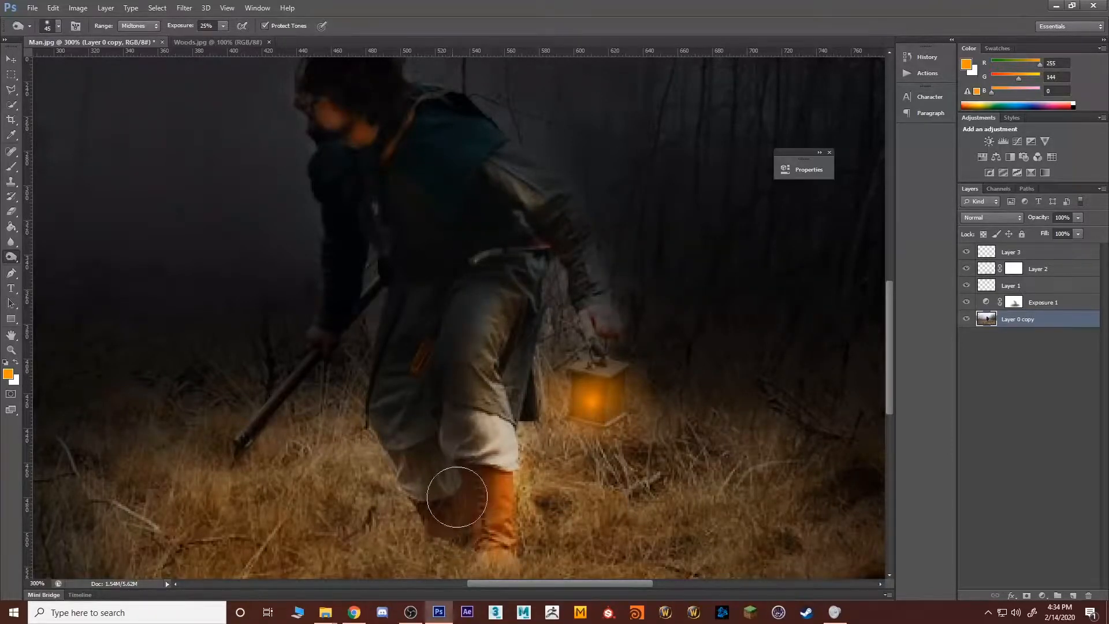
mouse_move(448, 547)
left_mouse_down()
mouse_move(513, 532)
mouse_move(486, 526)
mouse_move(541, 534)
mouse_move(464, 563)
mouse_move(475, 564)
mouse_move(521, 560)
mouse_move(384, 525)
mouse_move(321, 546)
mouse_move(435, 512)
left_mouse_up()
key("z")
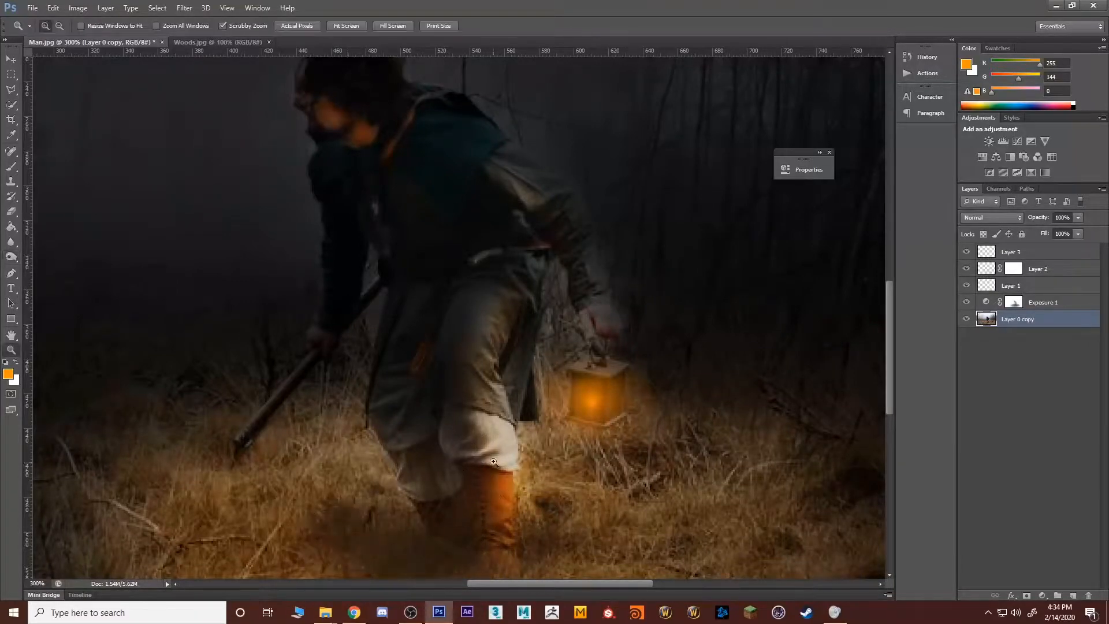
left_click(479, 475, "alt")
left_click(491, 524, "alt")
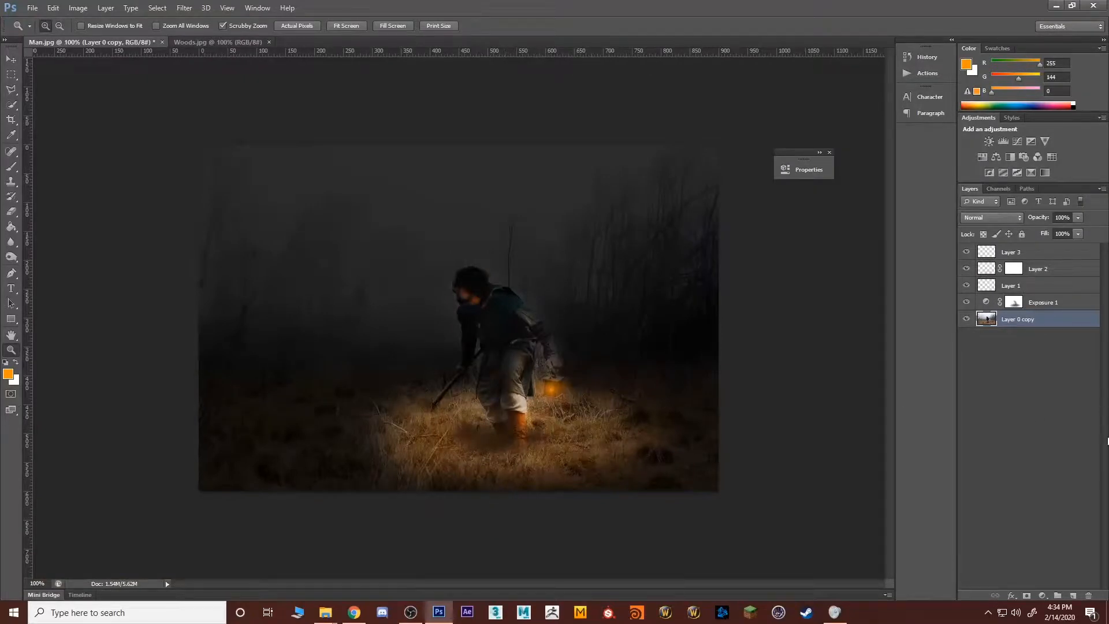
Step: Reset the colours to default black and white, enter Quick Mask mode and select the topmost layer
key("d")
key("q")
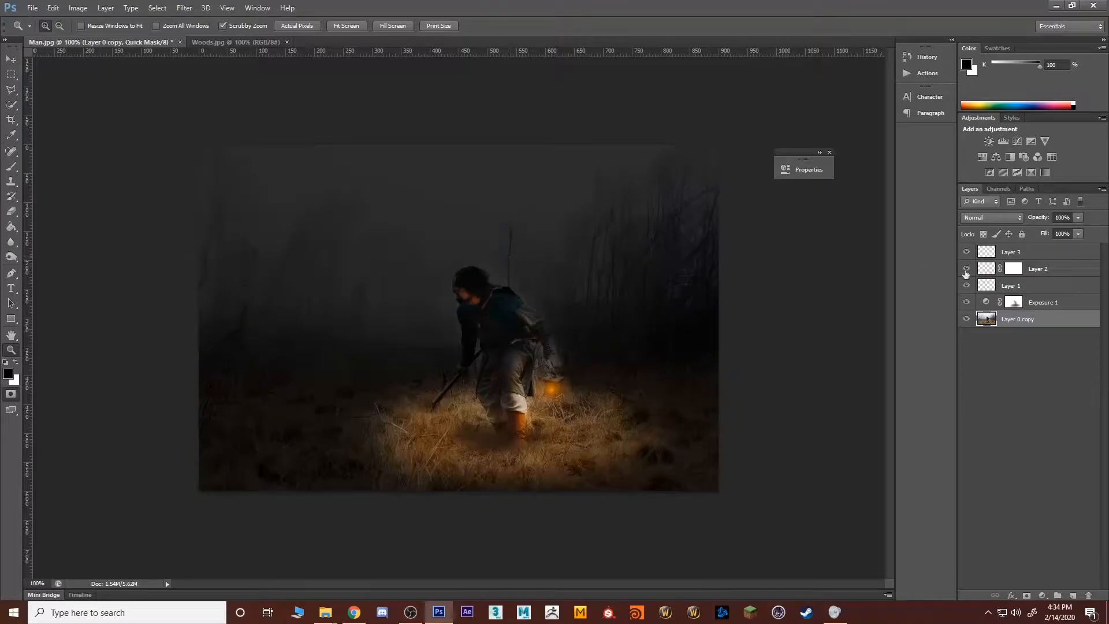
left_click(1043, 253)
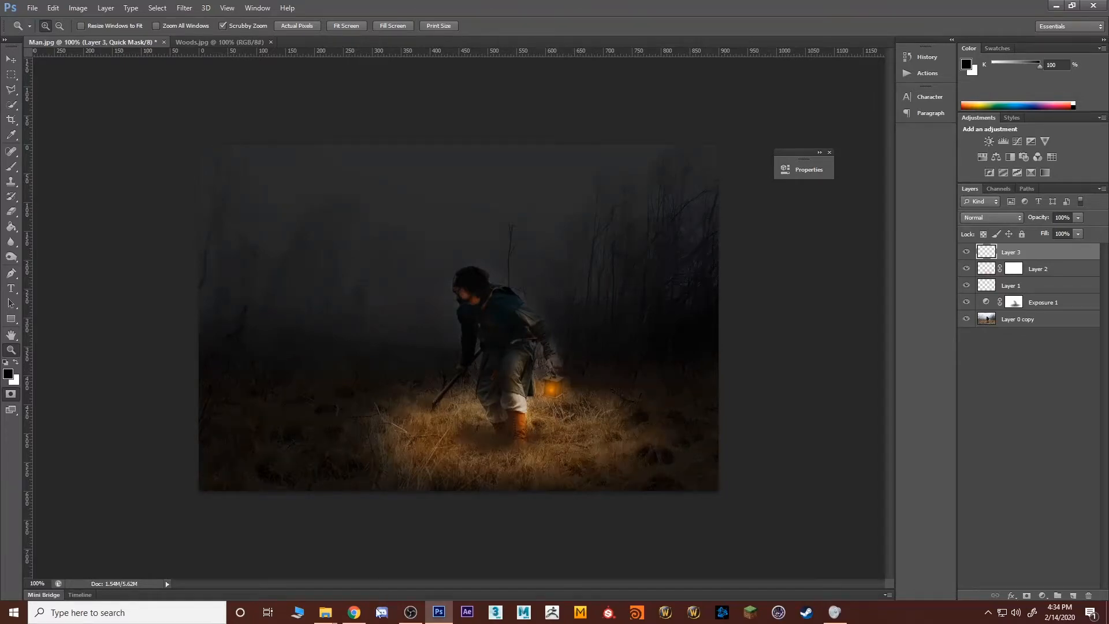
left_click(411, 612)
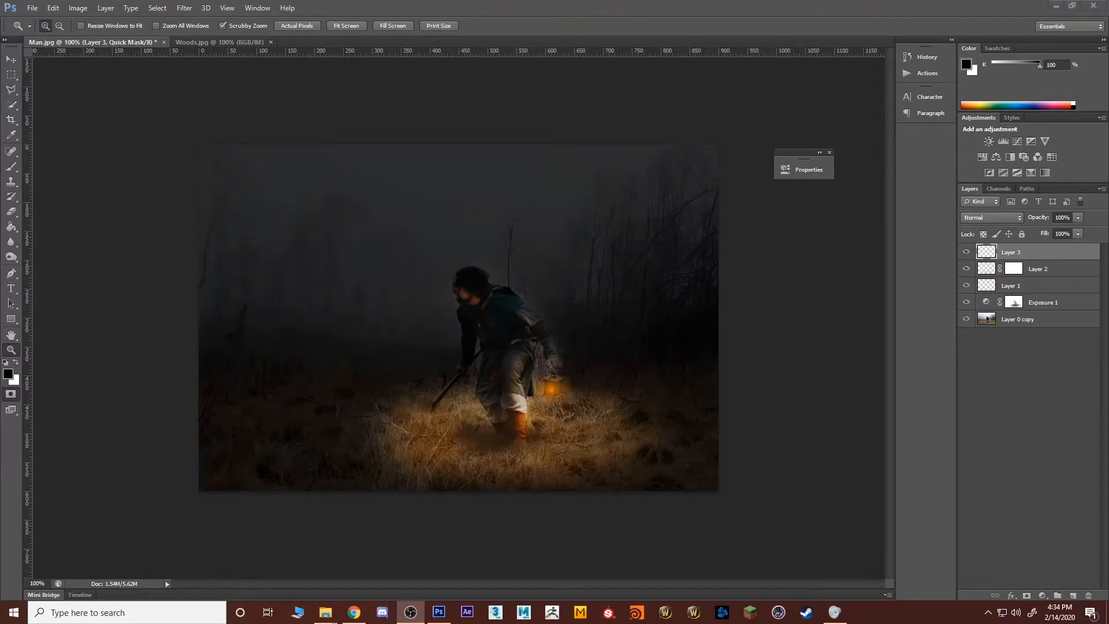